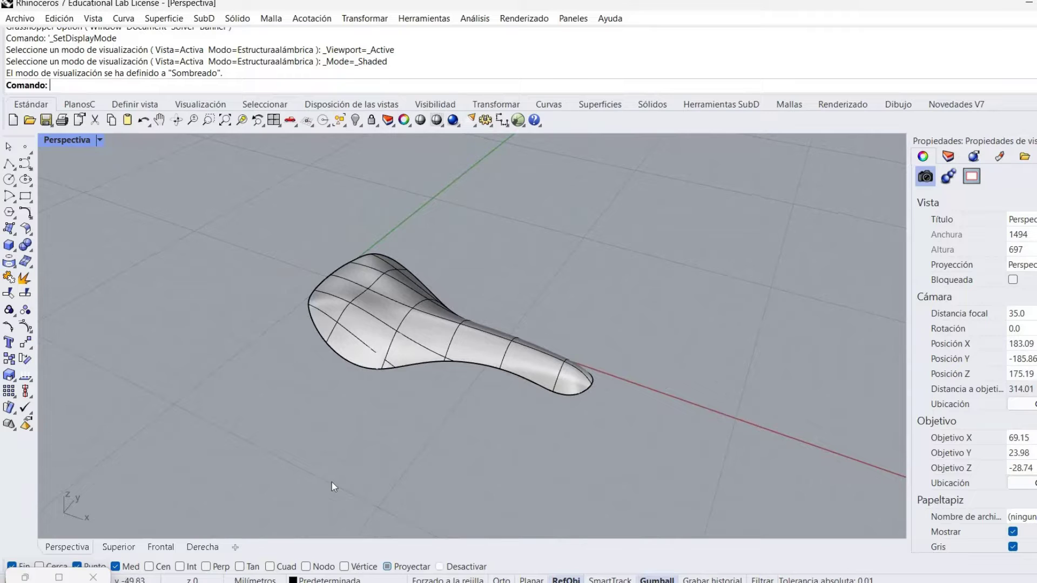
# - Zoom in on the saddle surface, select and deselect it, then launch Grasshopper
pyautogui.scroll(2, 455, 324)
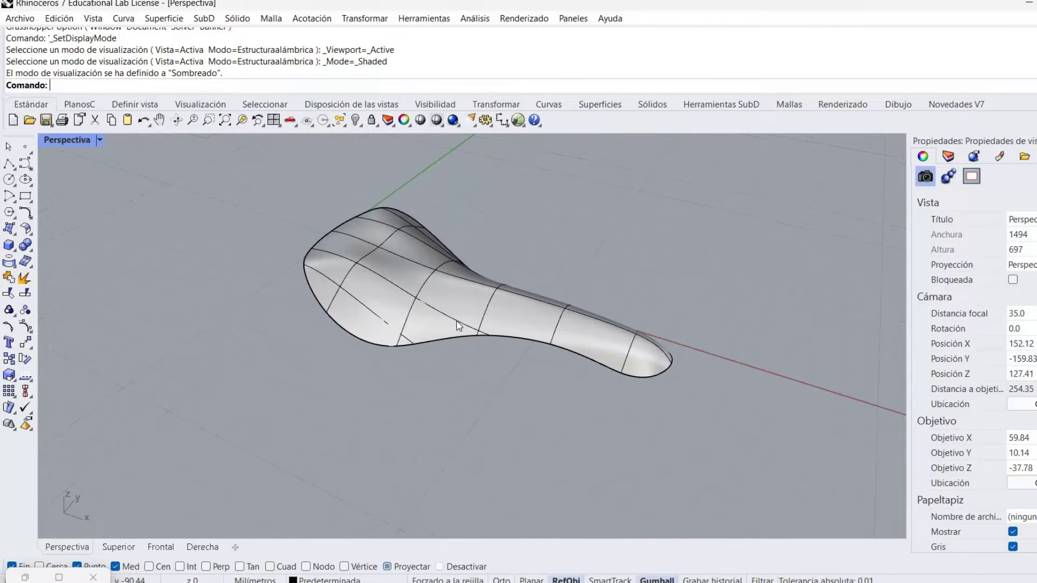
pyautogui.click(457, 323)
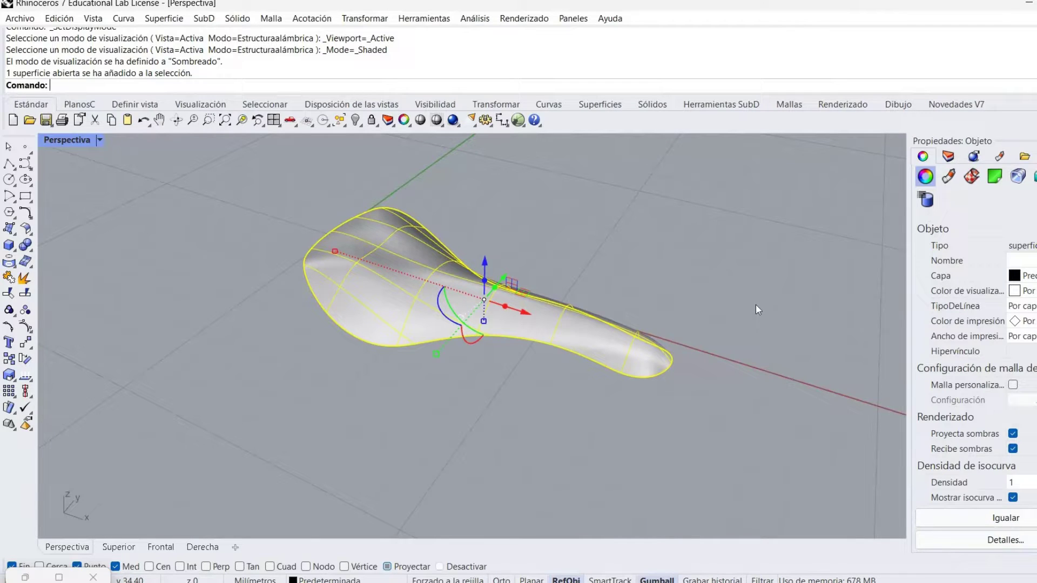
pyautogui.click(584, 500)
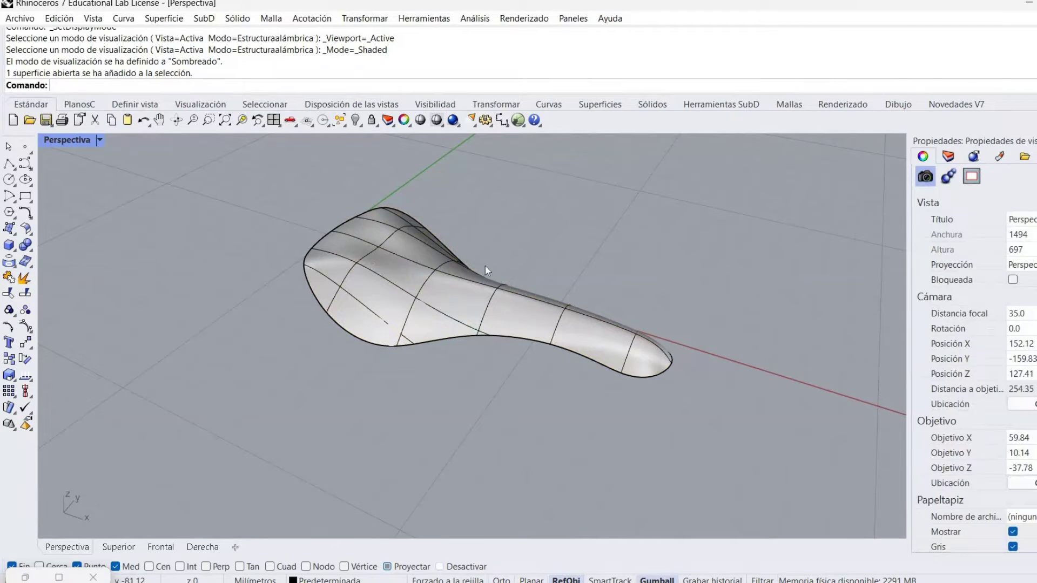
pyautogui.click(446, 324)
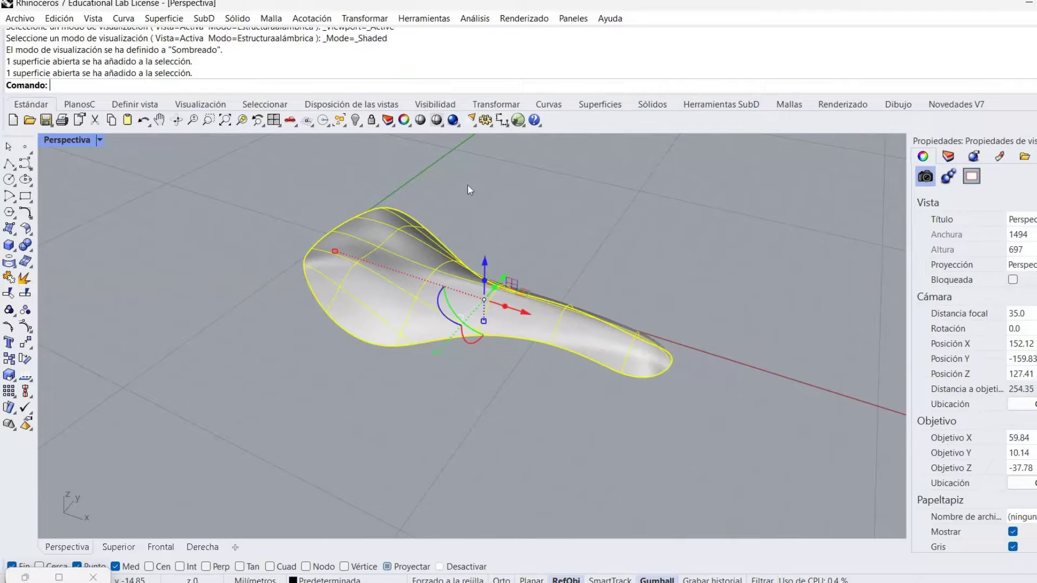
pyautogui.click(453, 193)
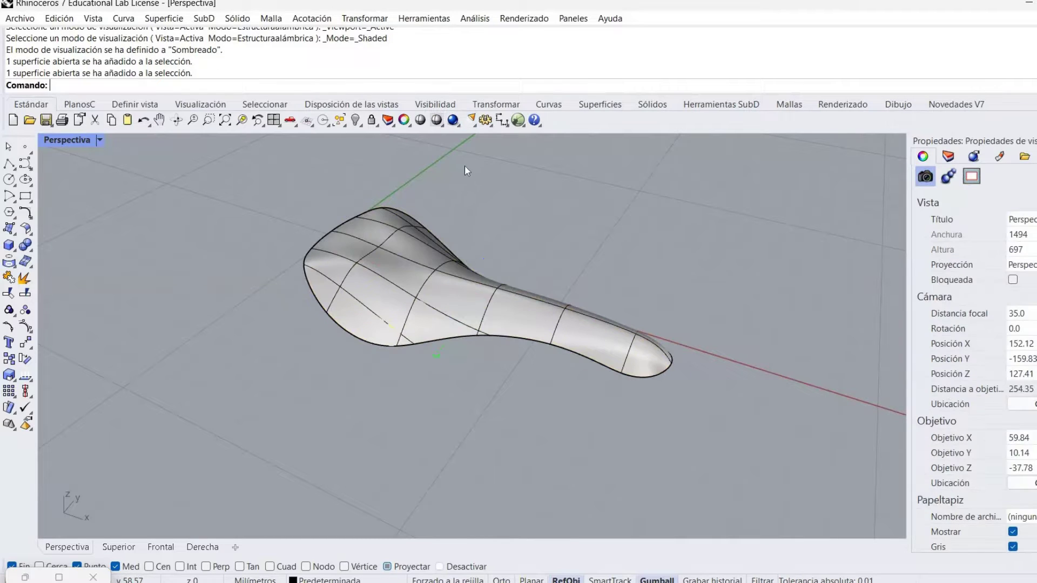
pyautogui.click(518, 120)
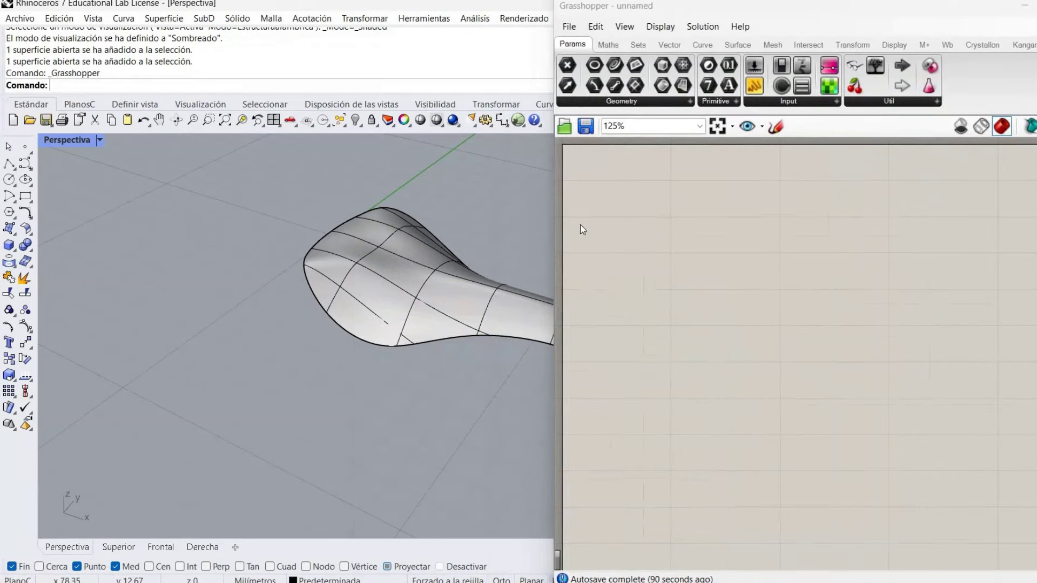
# - Place a Surface parameter on the Grasshopper canvas using the 'surface' search
pyautogui.doubleClick(653, 289)
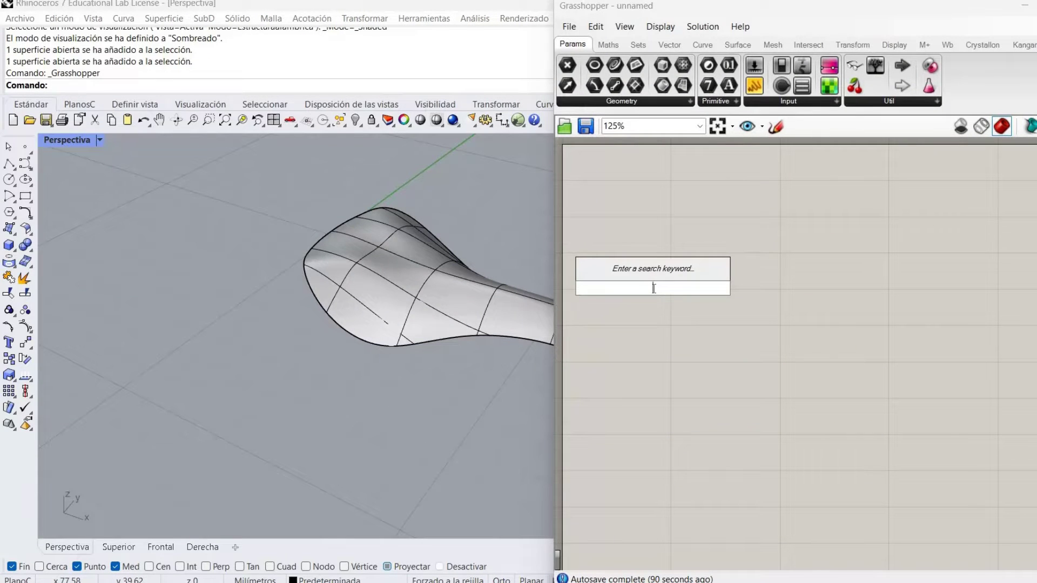
pyautogui.write('sur')
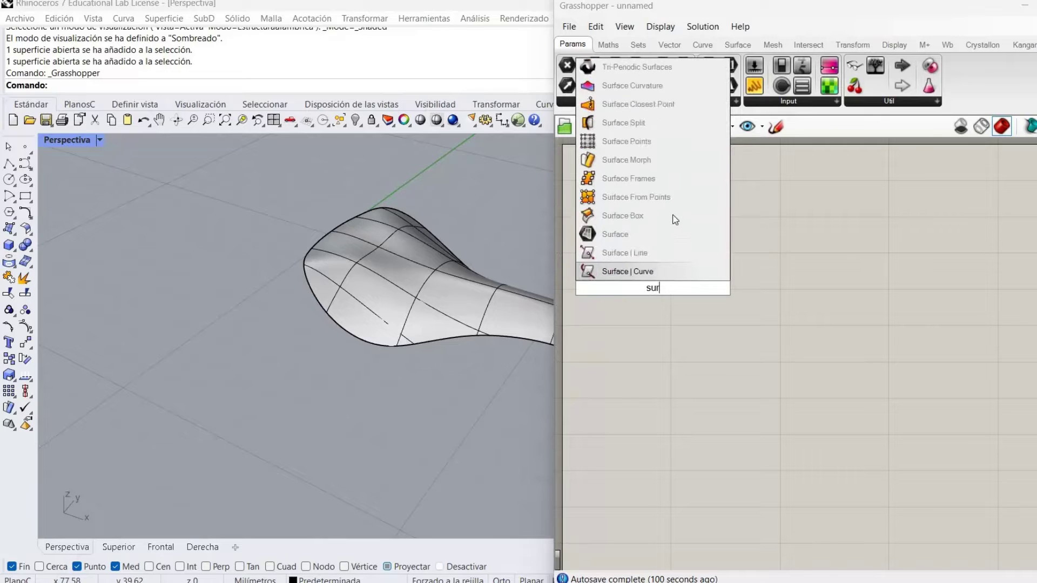
pyautogui.write('face')
pyautogui.click(631, 267)
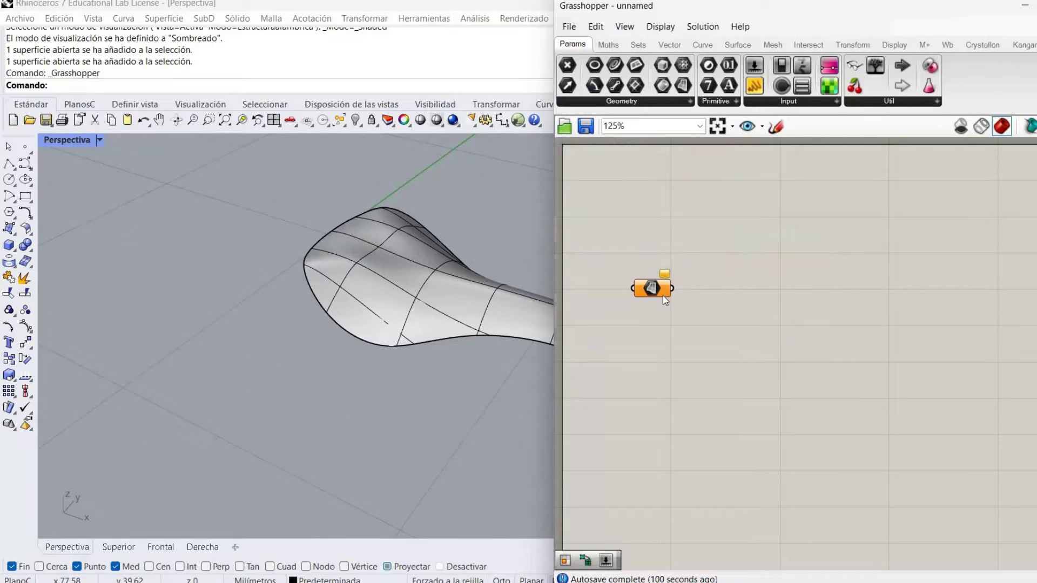
pyautogui.moveTo(663, 296); pyautogui.dragTo(626, 235)
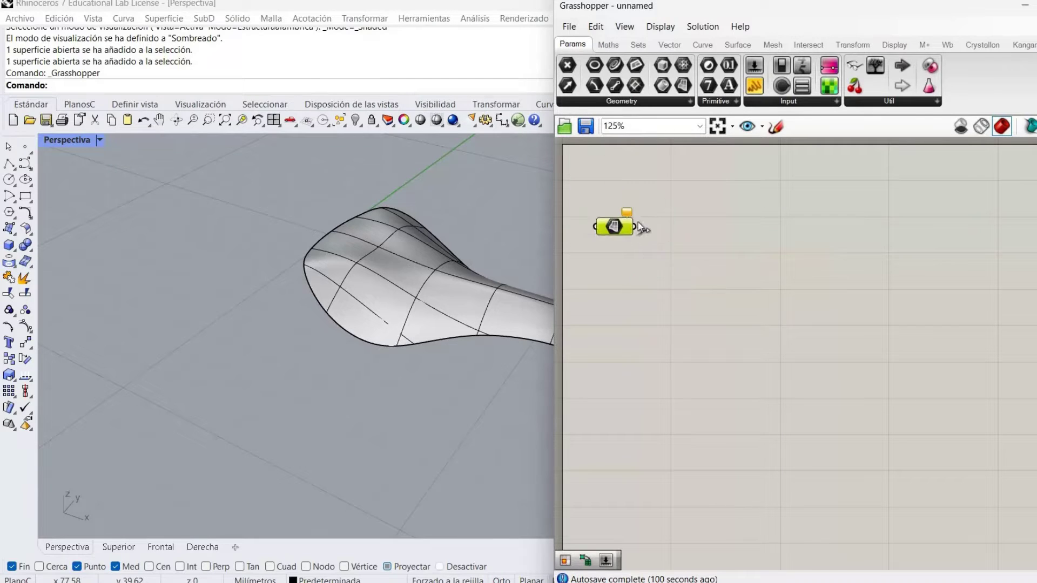
# - Reference the saddle into the Surface parameter and hide the original Rhino surface
pyautogui.rightClick(614, 227)
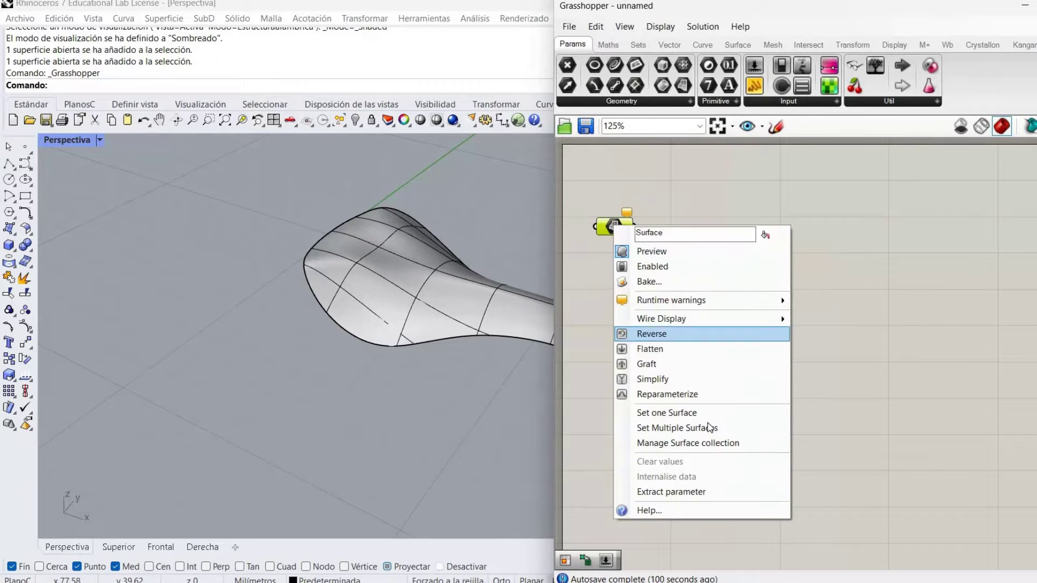
pyautogui.click(666, 413)
pyautogui.click(477, 301)
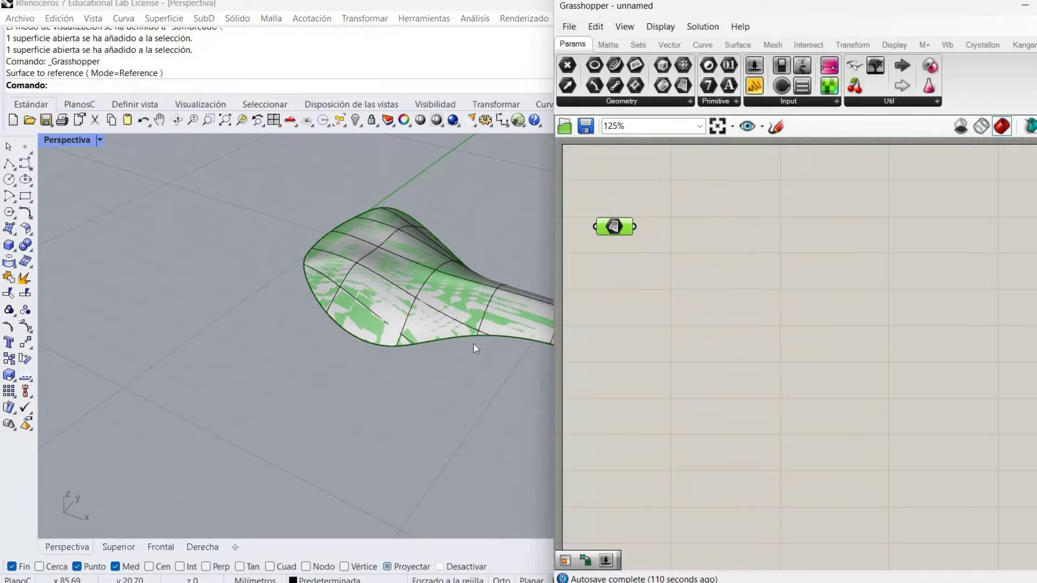
pyautogui.click(410, 227)
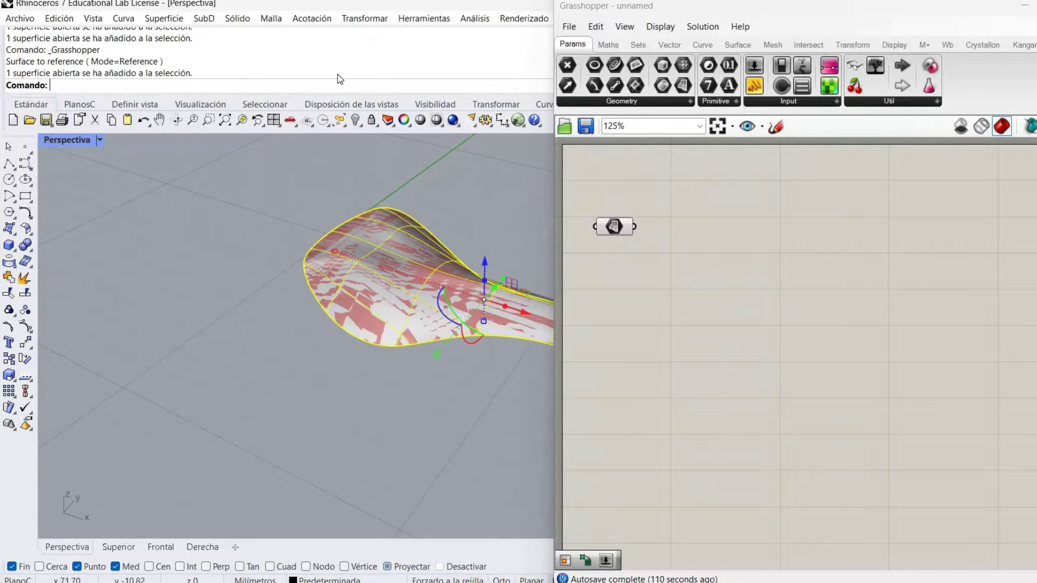
pyautogui.click(356, 120)
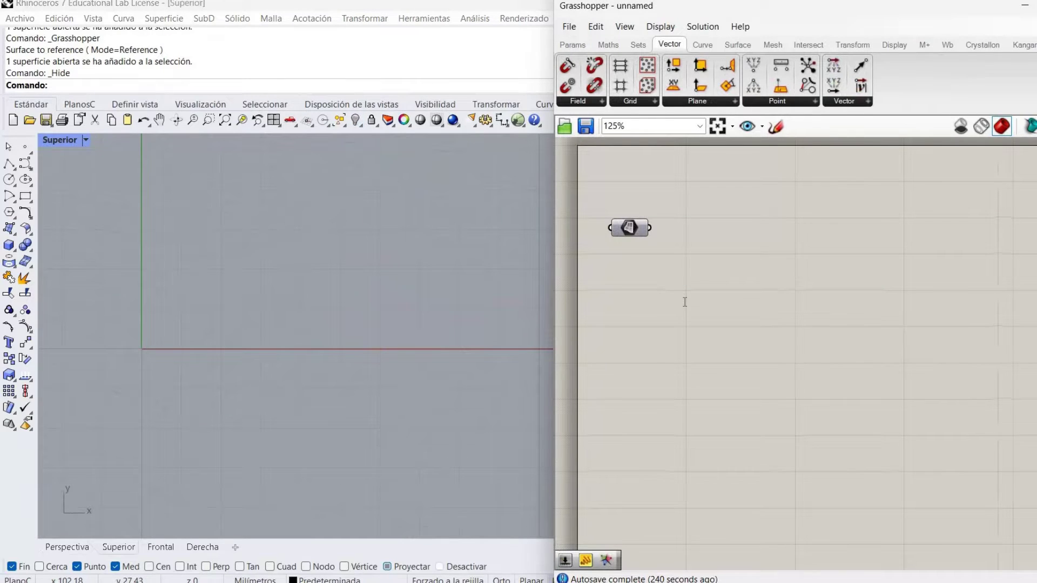
# - Add a Series component and a Construct Point component to the canvas
pyautogui.doubleClick(685, 301)
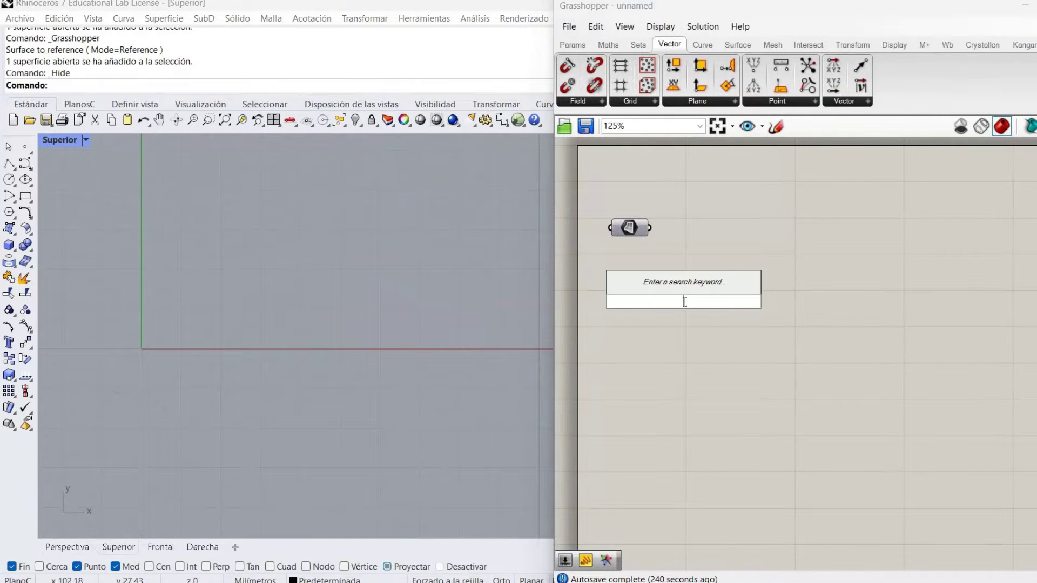
pyautogui.write('series')
pyautogui.press('Return')
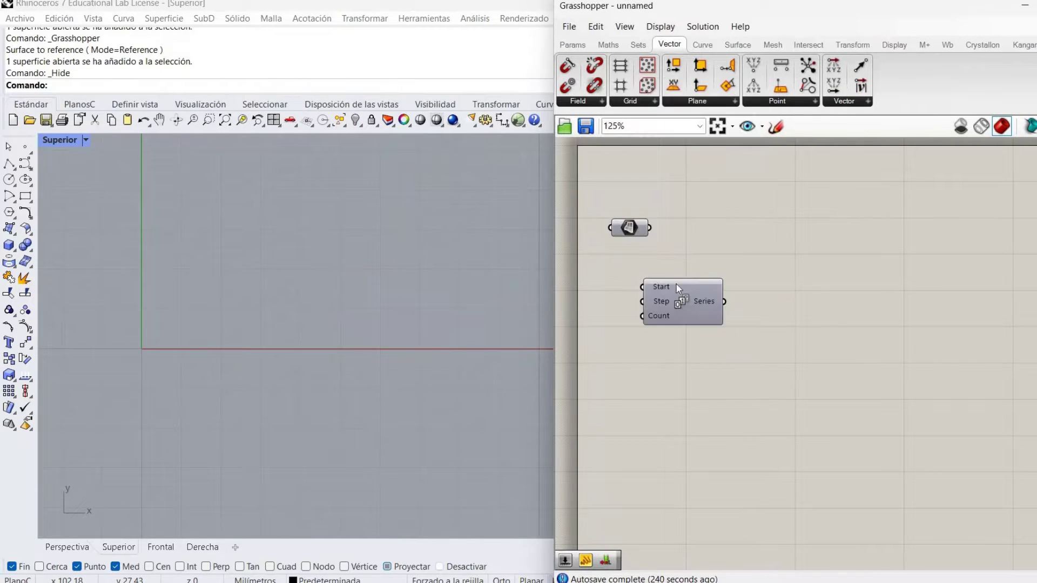
pyautogui.click(857, 283)
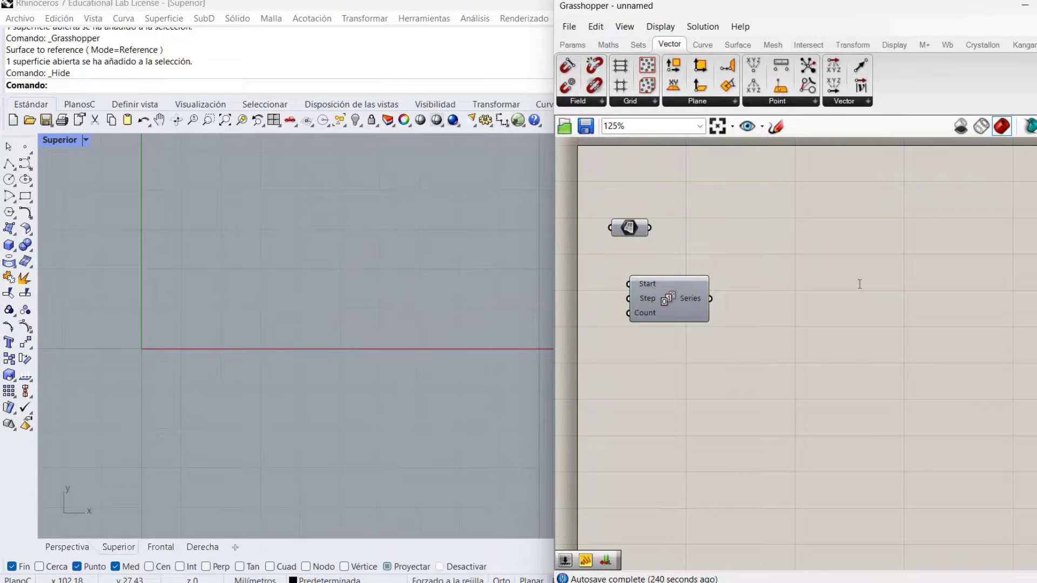
pyautogui.doubleClick(860, 284)
pyautogui.write('xyz')
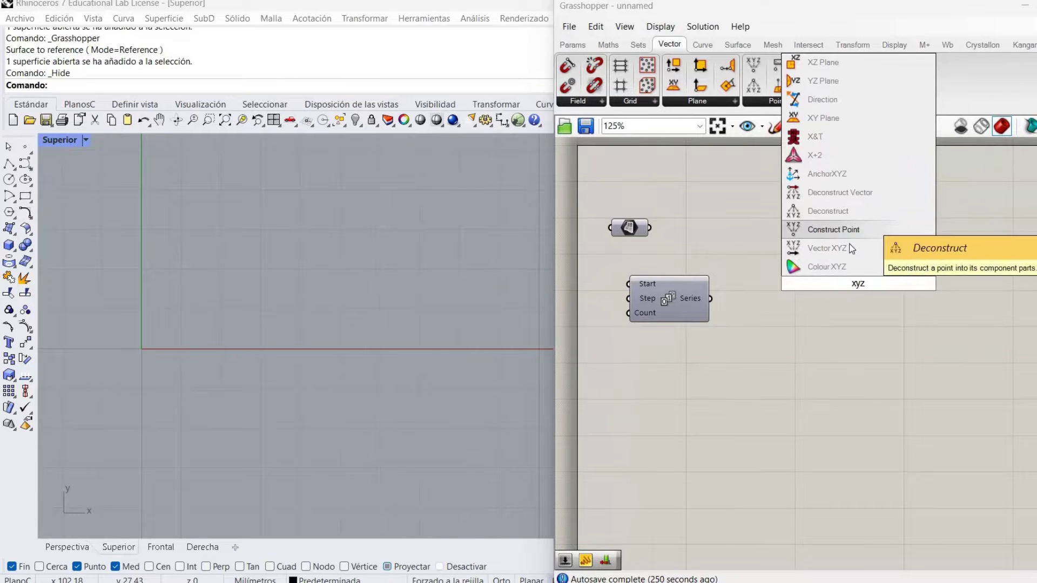
pyautogui.click(838, 230)
pyautogui.click(873, 275)
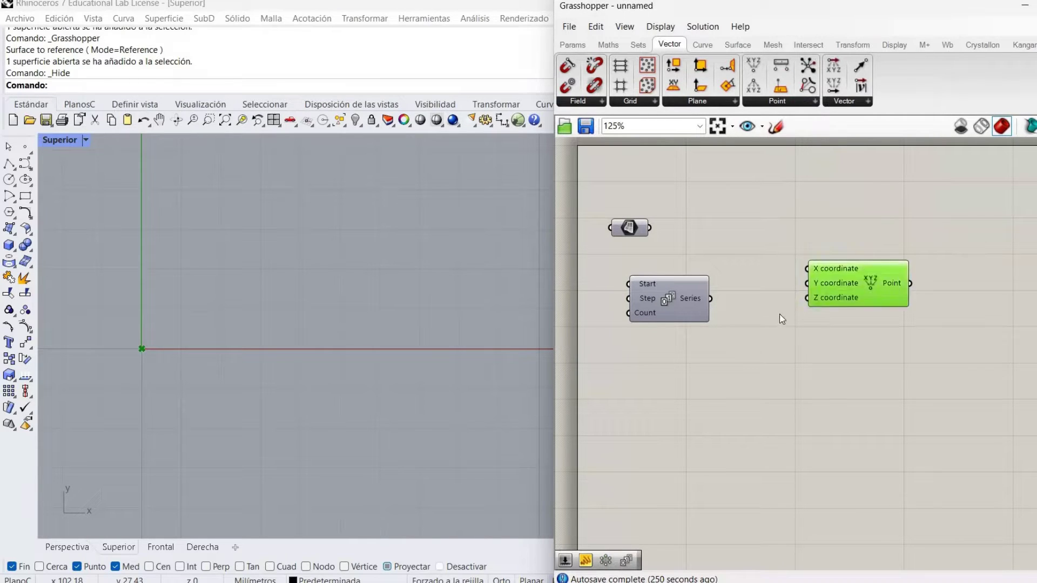
# - Cross Reference the Series with itself into Construct Point's X and Y for a point grid
pyautogui.doubleClick(780, 313)
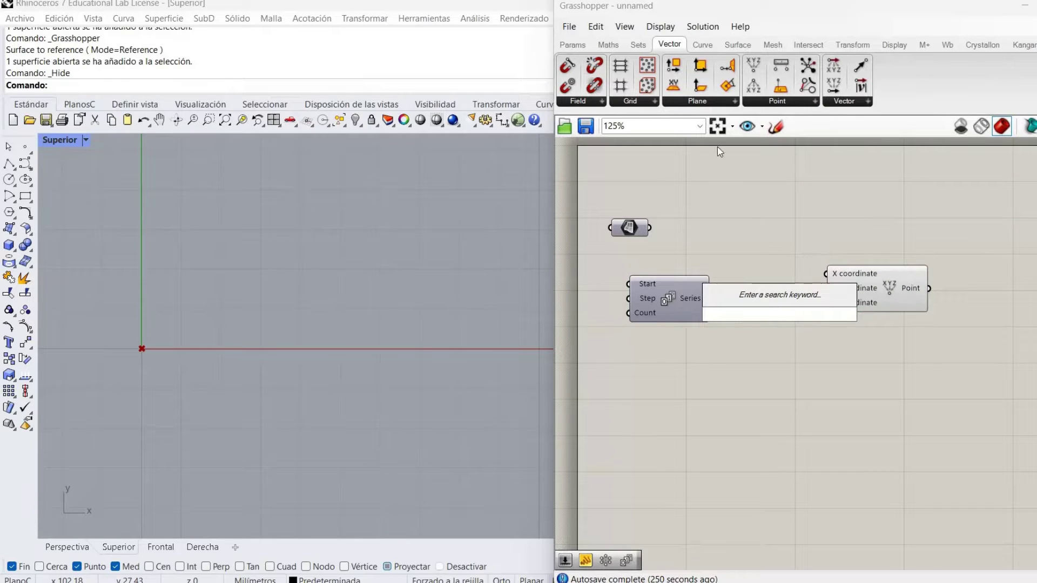
pyautogui.click(639, 44)
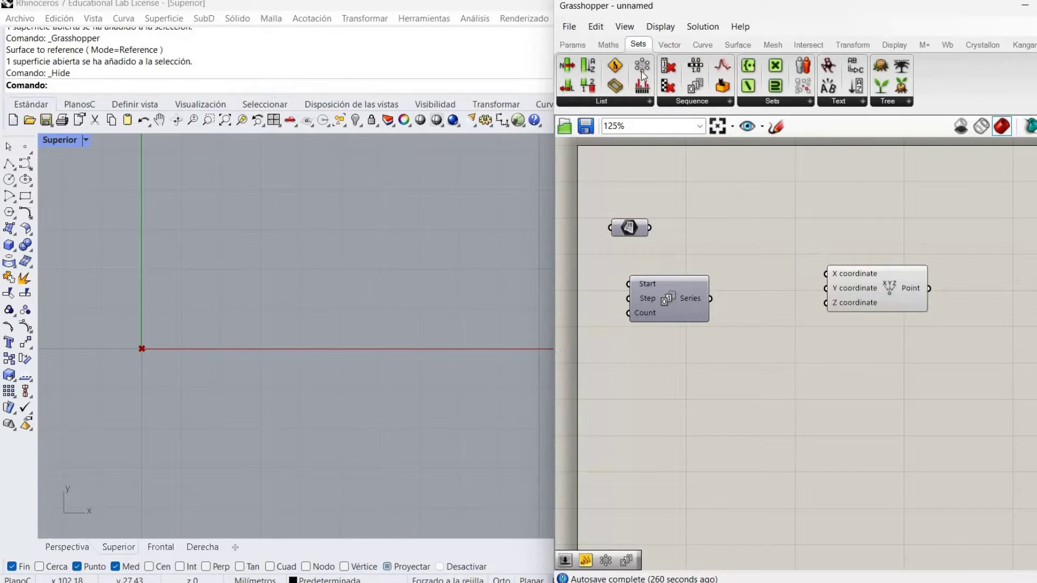
pyautogui.click(767, 301)
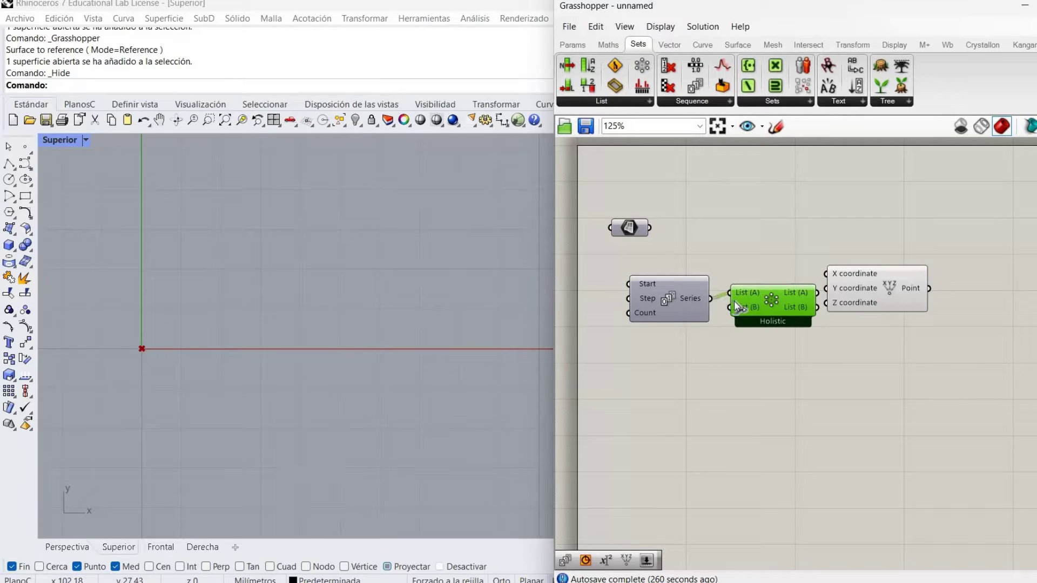
pyautogui.moveTo(734, 306); pyautogui.dragTo(711, 298)
pyautogui.moveTo(854, 300); pyautogui.dragTo(872, 312)
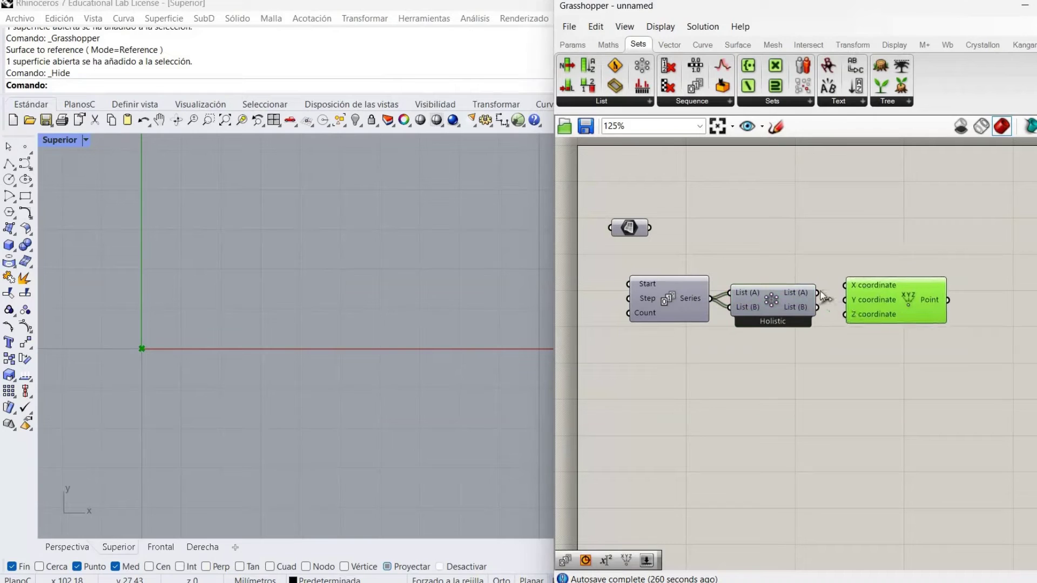
pyautogui.moveTo(817, 292); pyautogui.dragTo(846, 300)
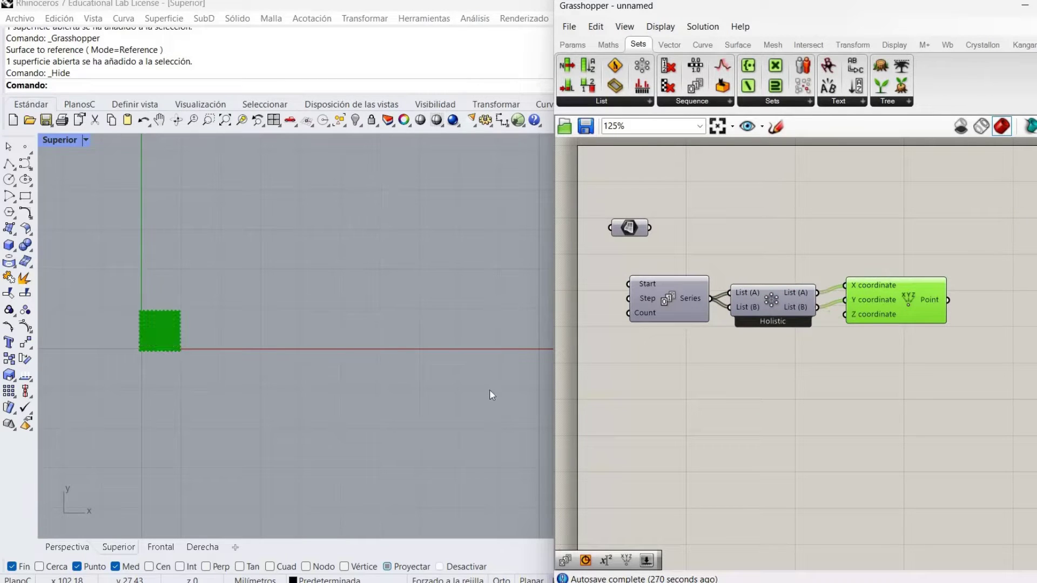
pyautogui.click(102, 329)
pyautogui.scroll(4, 146, 311)
pyautogui.moveTo(196, 271); pyautogui.dragTo(241, 275, button='right')
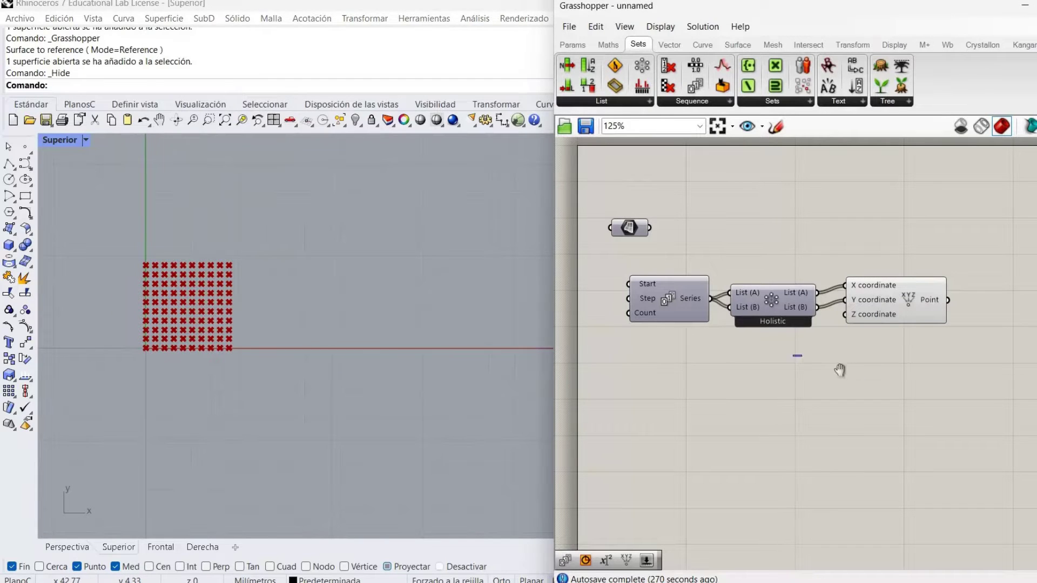
pyautogui.moveTo(778, 371); pyautogui.dragTo(684, 367, button='right')
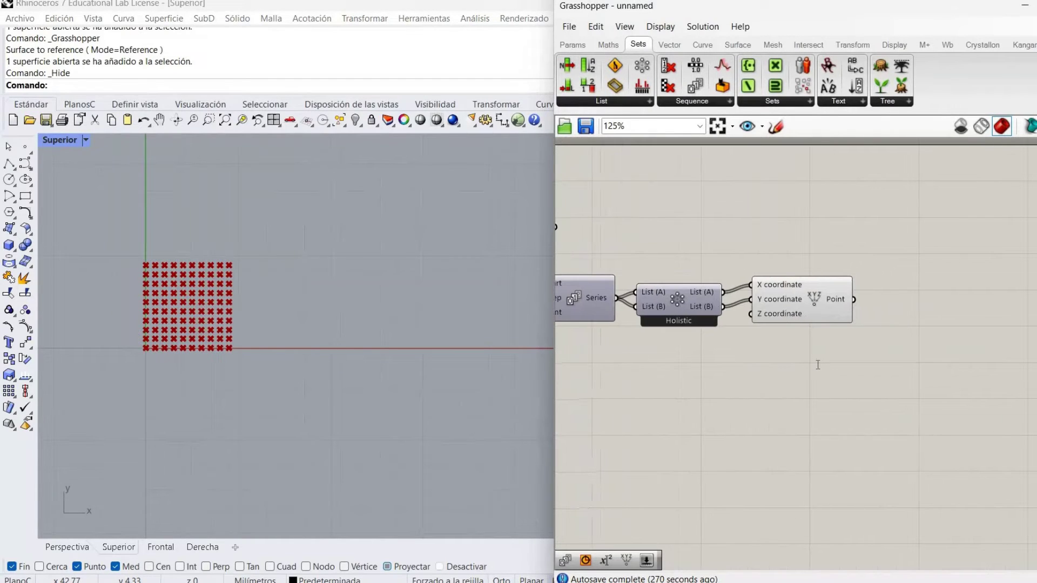
# - Add a Voronoi component fed by the grid points
pyautogui.doubleClick(818, 365)
pyautogui.write('vor')
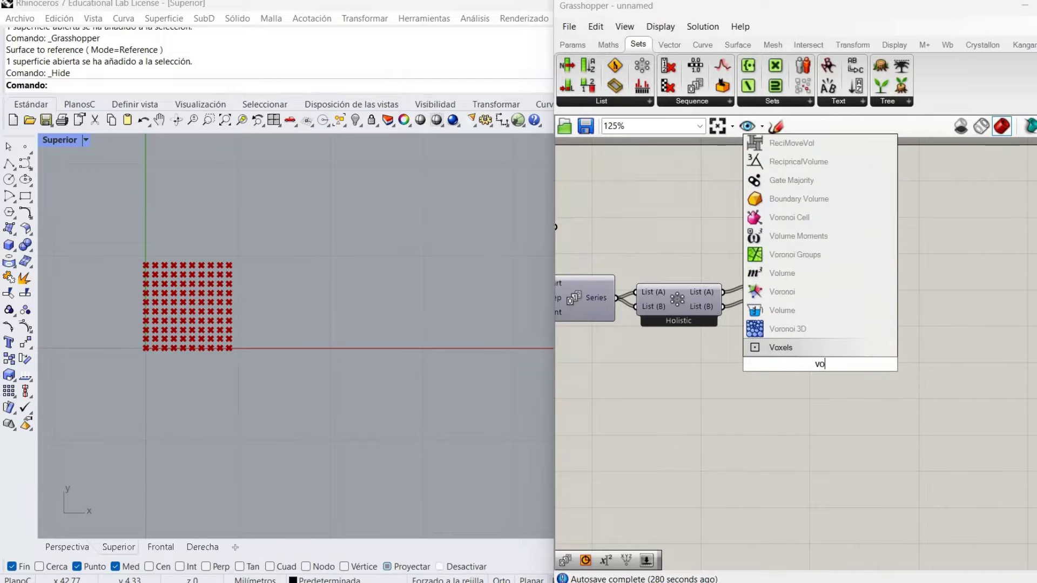
pyautogui.click(800, 330)
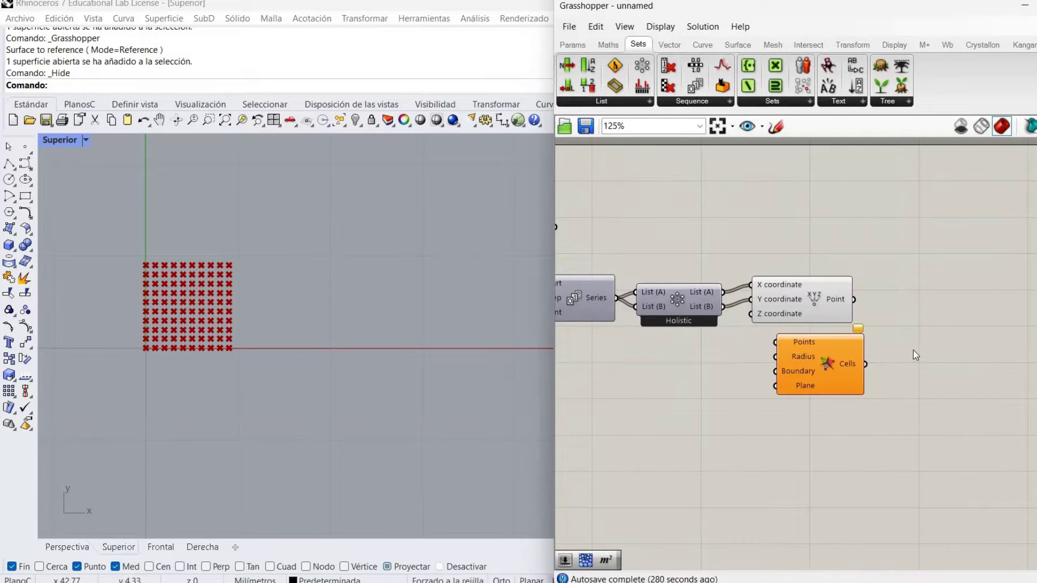
pyautogui.moveTo(860, 307); pyautogui.dragTo(861, 345)
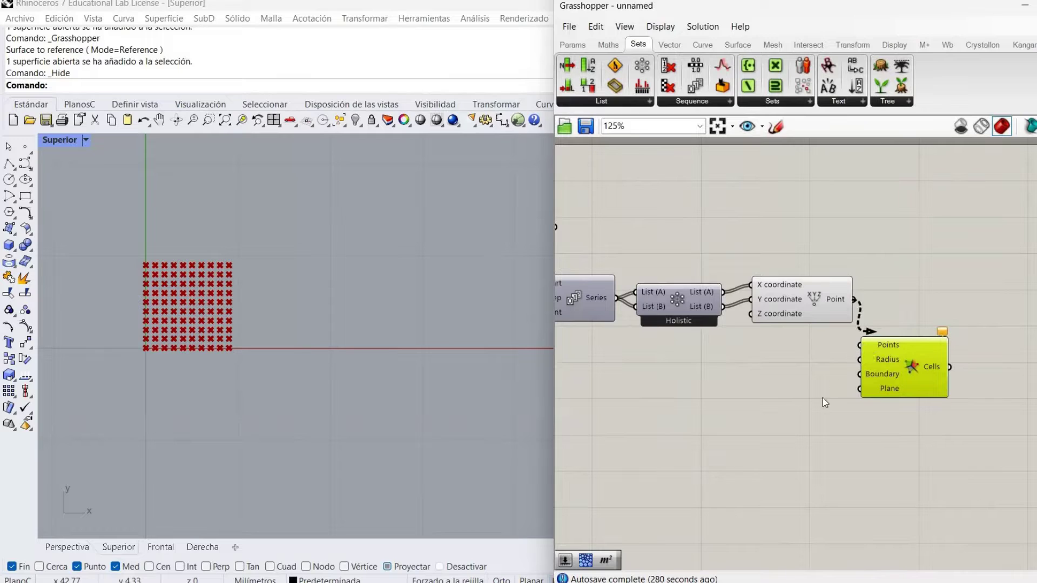
# - Create a 0..5 number slider on the Voronoi Radius and set it to 0.44
pyautogui.doubleClick(770, 378)
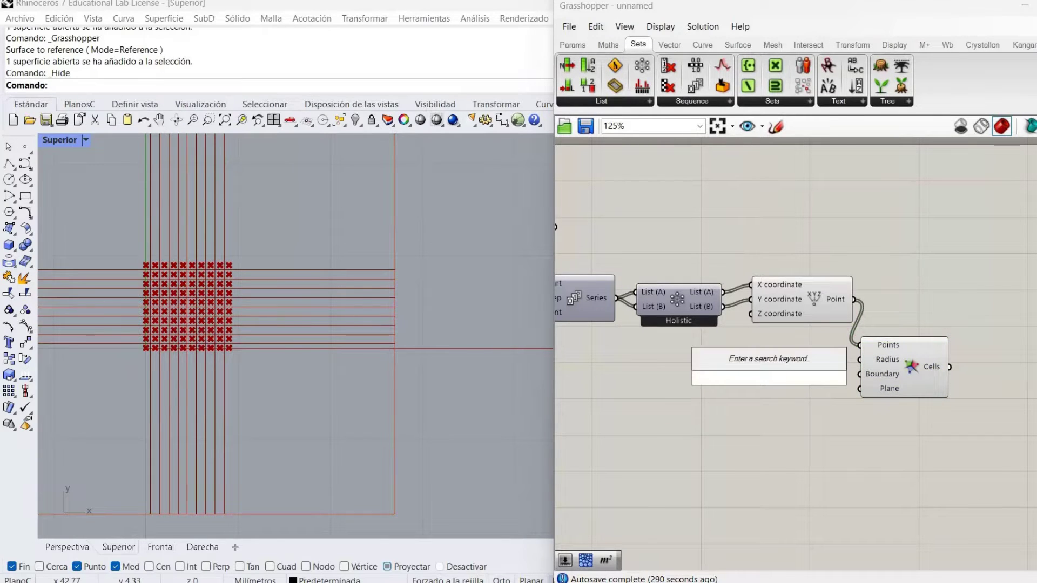
pyautogui.write('0..')
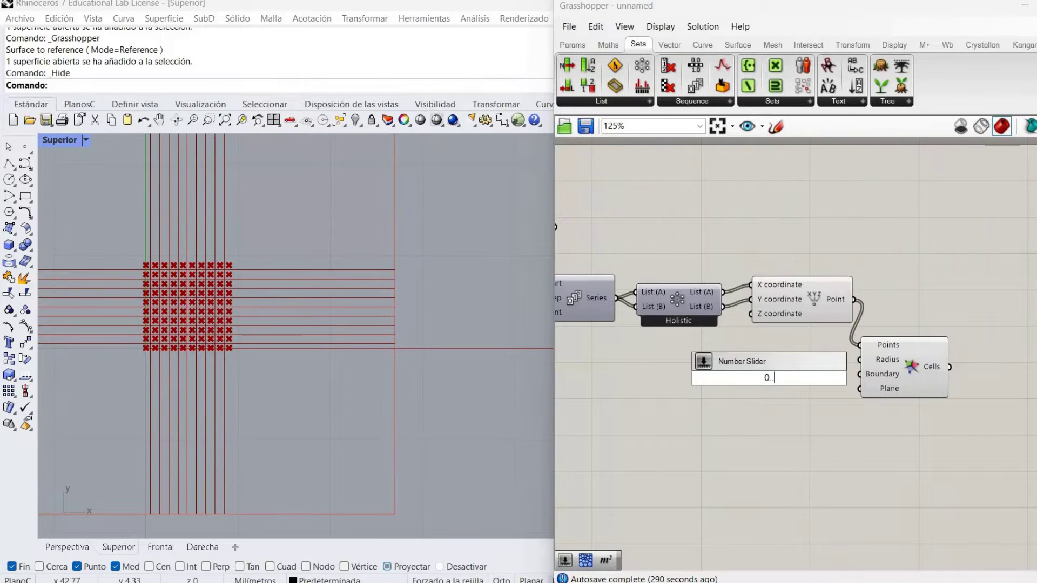
pyautogui.write('5.00')
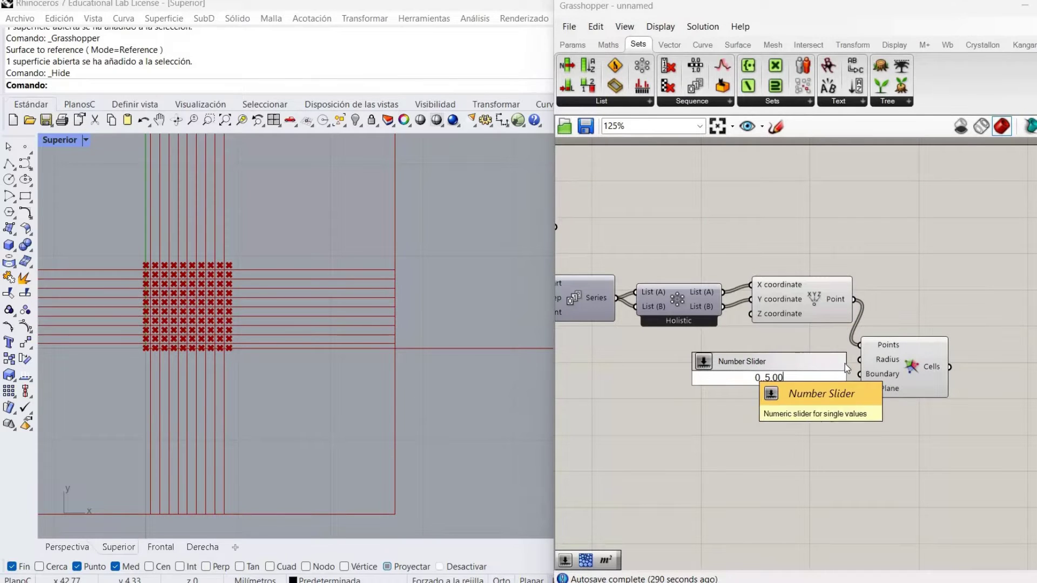
pyautogui.press('Return')
pyautogui.moveTo(846, 379); pyautogui.dragTo(860, 359)
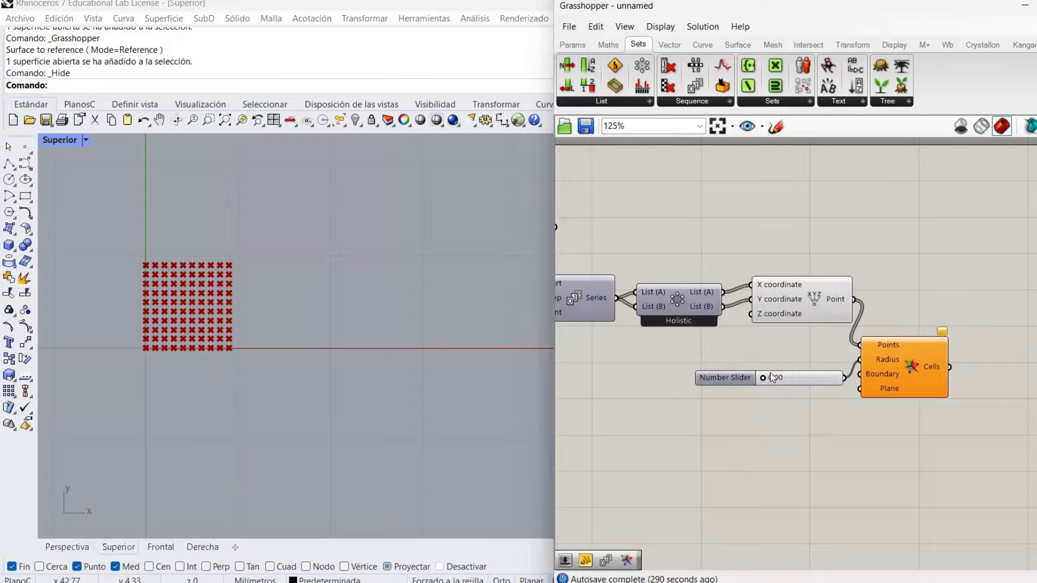
pyautogui.moveTo(763, 378); pyautogui.dragTo(769, 380)
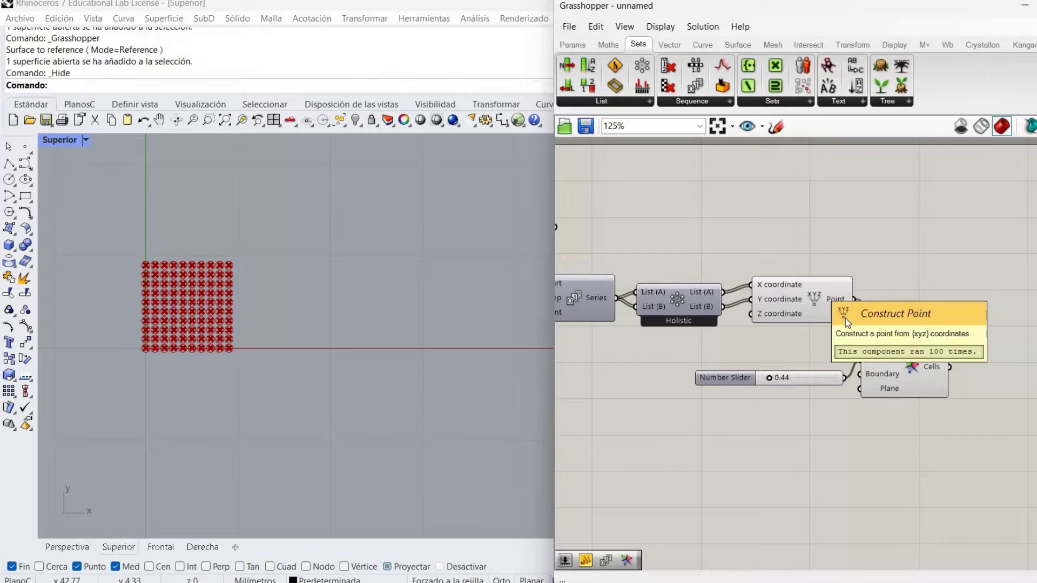
# - Turn off the Construct Point preview to hide the grid points
pyautogui.rightClick(814, 284)
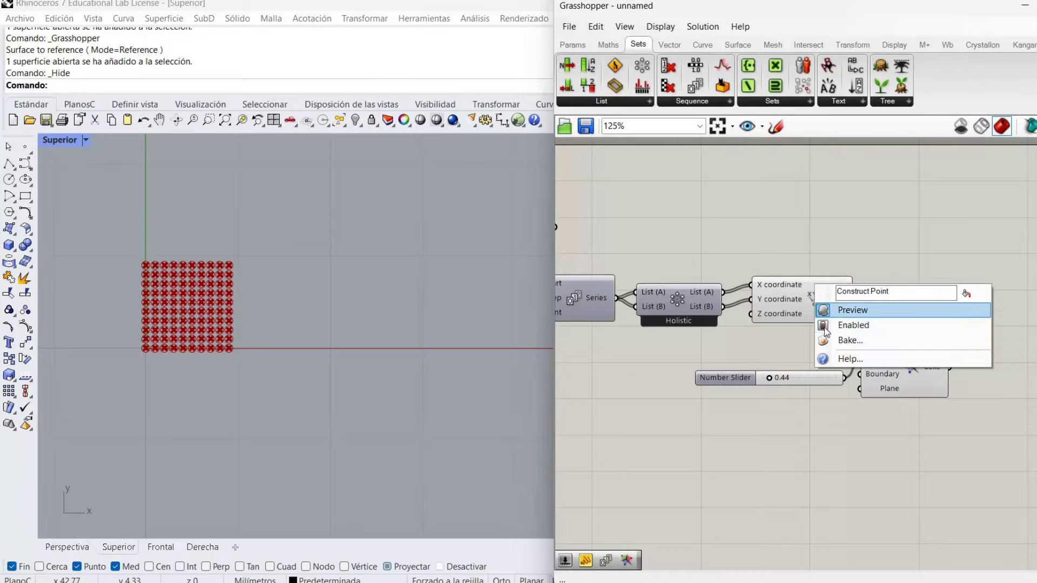
pyautogui.click(845, 310)
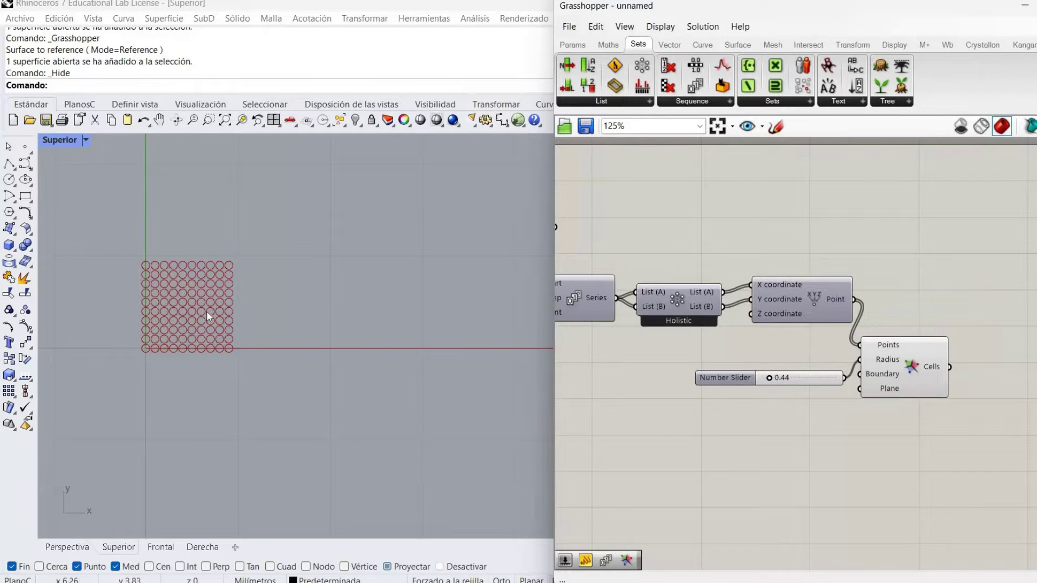
pyautogui.scroll(3, 211, 310)
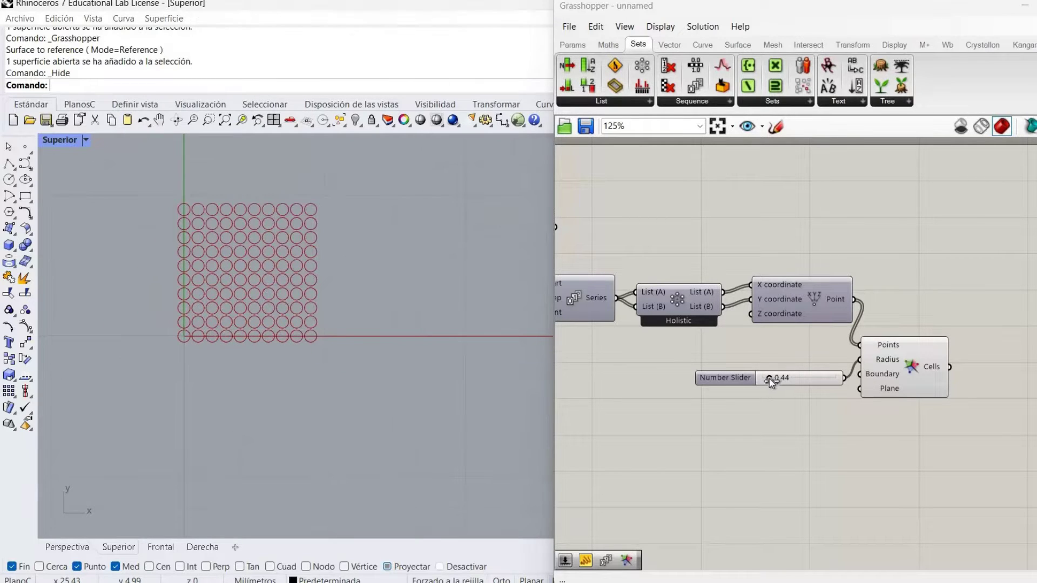
# - Raise the radius slider to 1.00 and window-select the five grid and Voronoi components
pyautogui.moveTo(768, 378)
pyautogui.mouseDown()
pyautogui.moveTo(788, 396)
pyautogui.moveTo(773, 401)
pyautogui.moveTo(784, 398)
pyautogui.moveTo(769, 379)
pyautogui.moveTo(778, 378)
pyautogui.mouseUp()
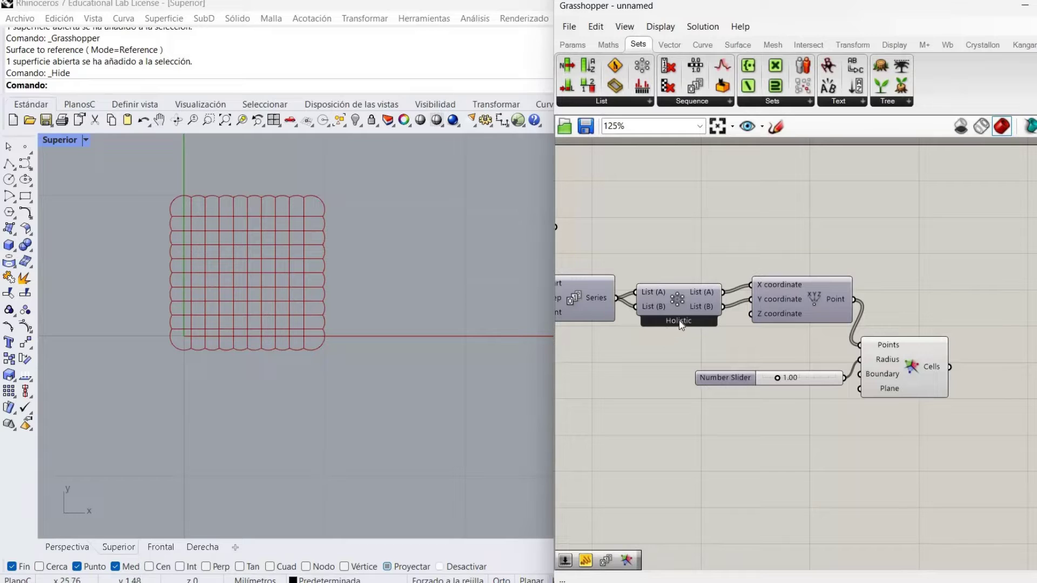
pyautogui.moveTo(697, 335); pyautogui.dragTo(736, 338, button='right')
pyautogui.scroll(-2, 737, 338)
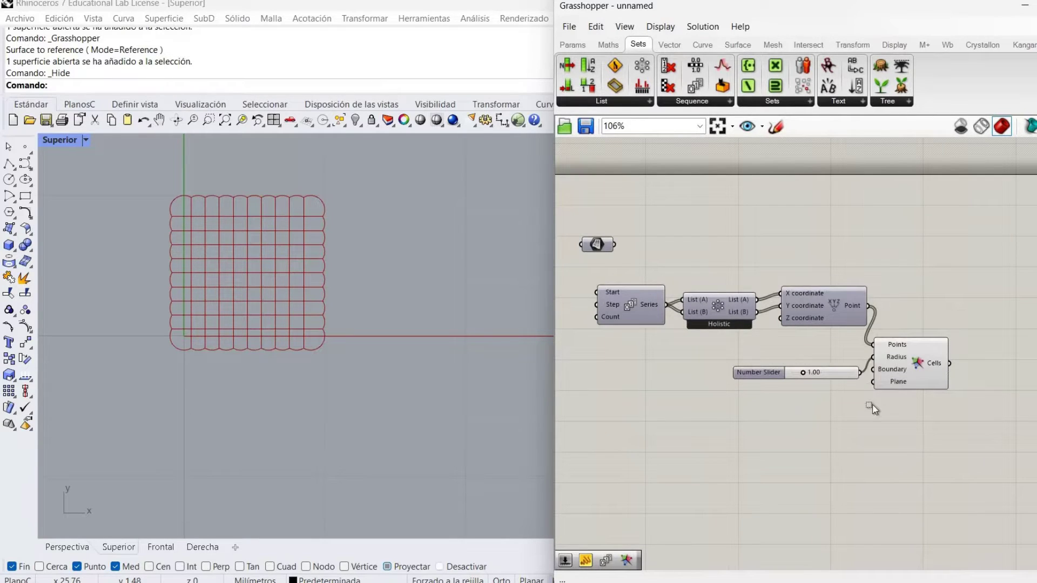
pyautogui.moveTo(924, 434); pyautogui.dragTo(601, 263)
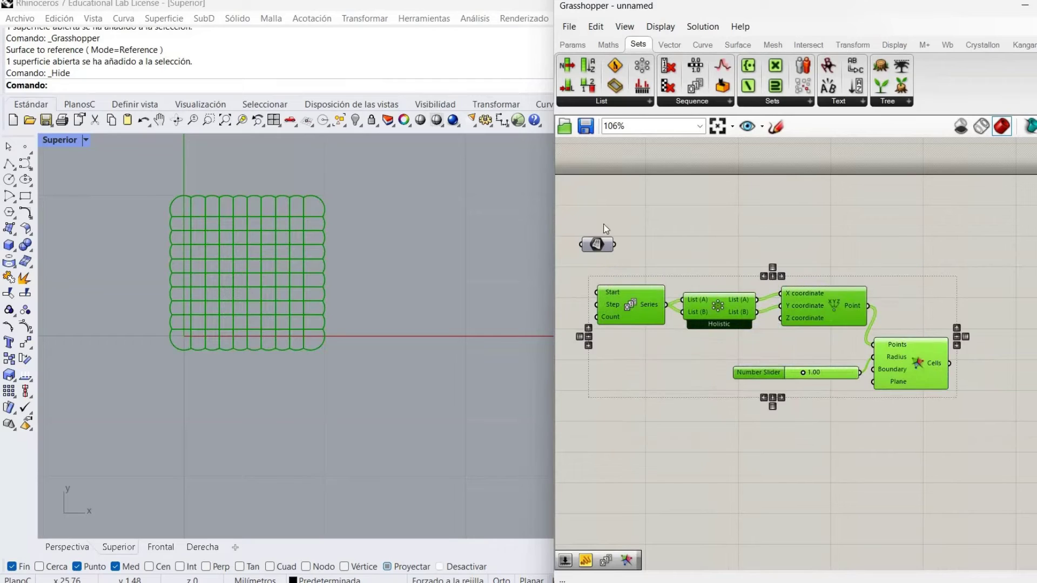
# - Delete the selected components and enable the Surface parameter's preview
pyautogui.press('Delete')
pyautogui.rightClick(603, 250)
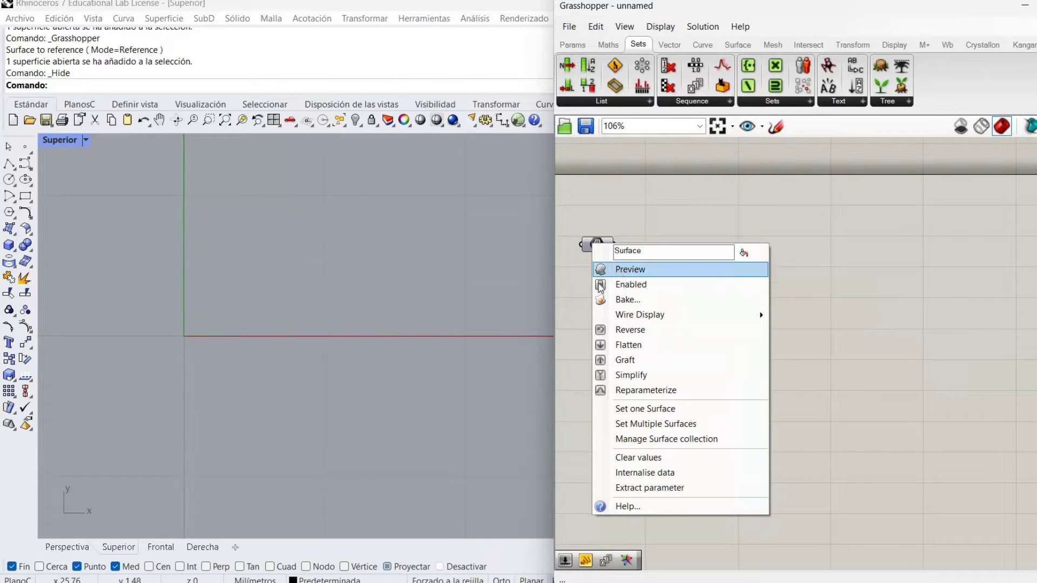
pyautogui.click(618, 272)
# - Zoom out and maximize the Perspective viewport to view the whole red saddle
pyautogui.scroll(-5, 421, 357)
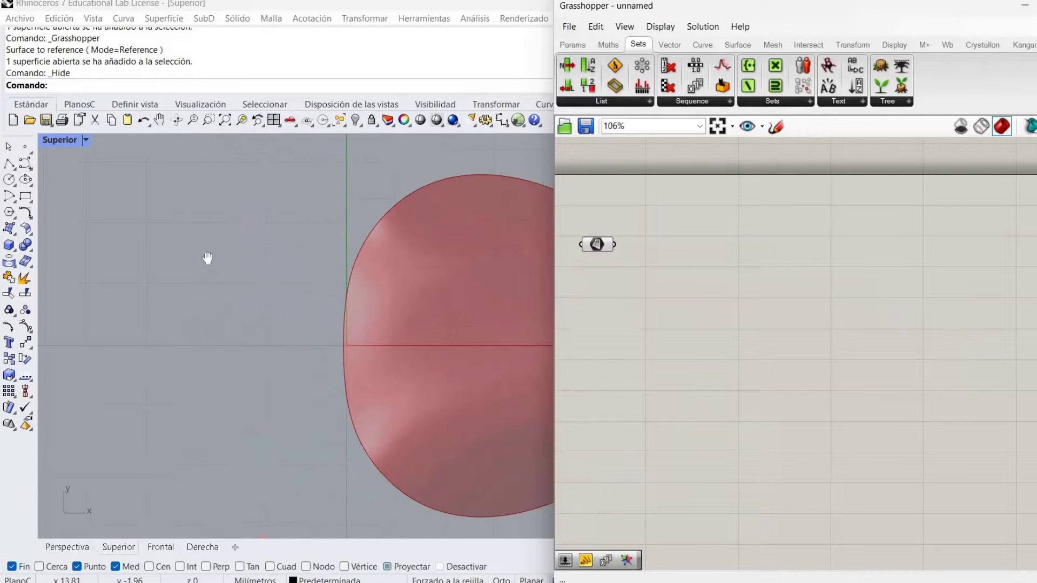
pyautogui.scroll(-3, 192, 256)
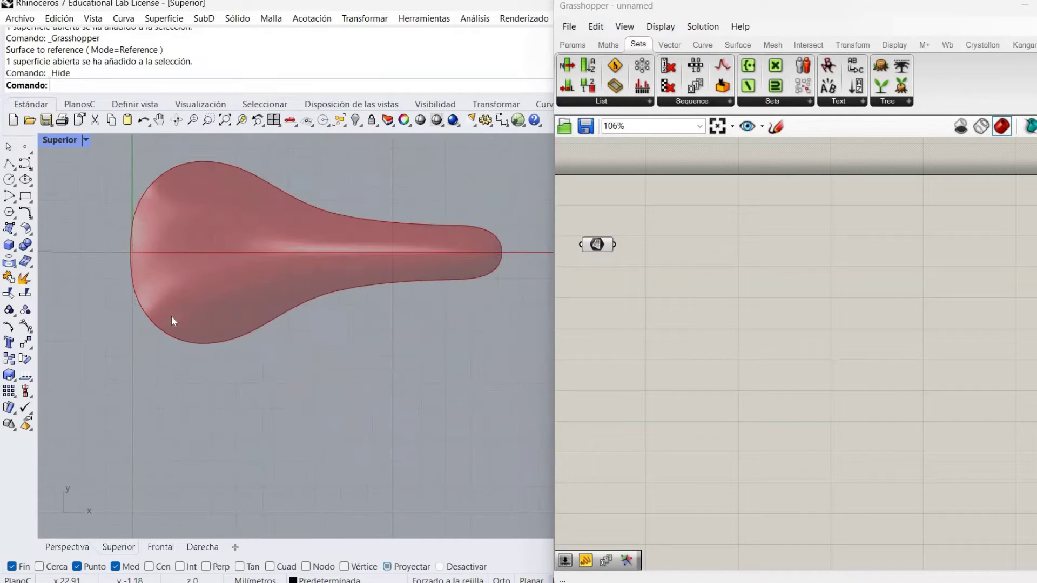
pyautogui.scroll(-1, 282, 248)
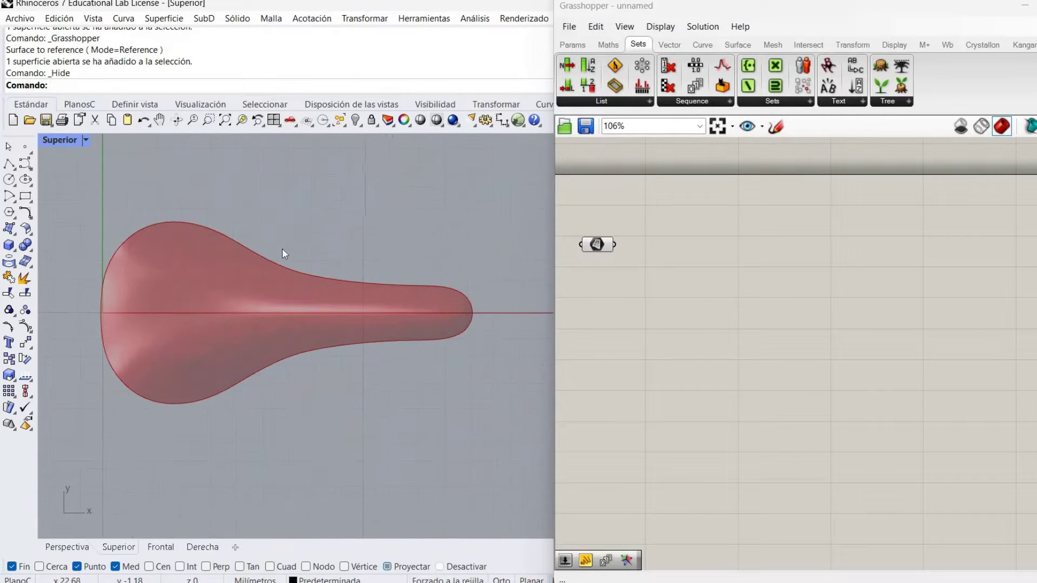
pyautogui.doubleClick(47, 143)
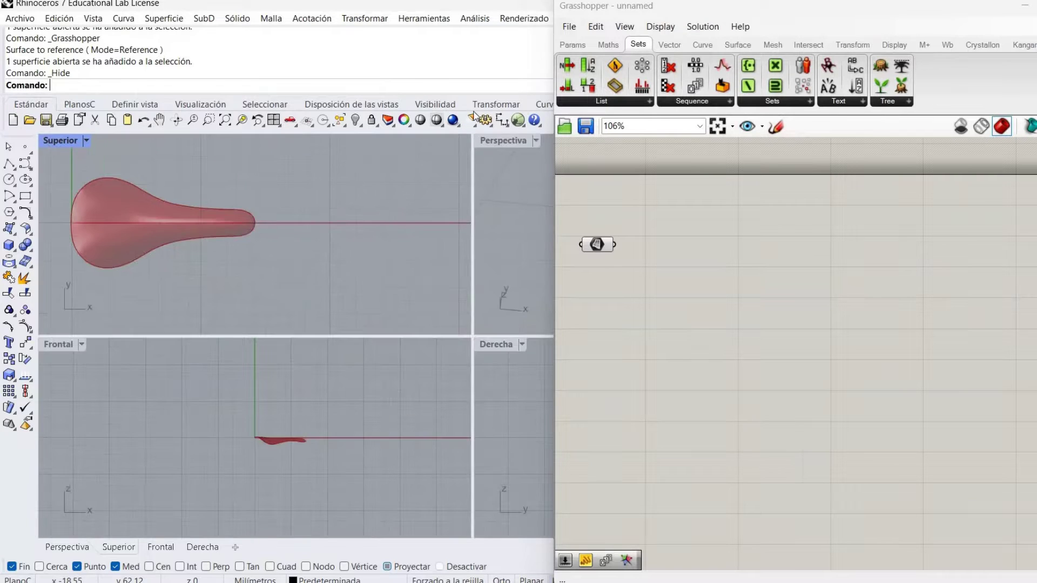
pyautogui.doubleClick(476, 142)
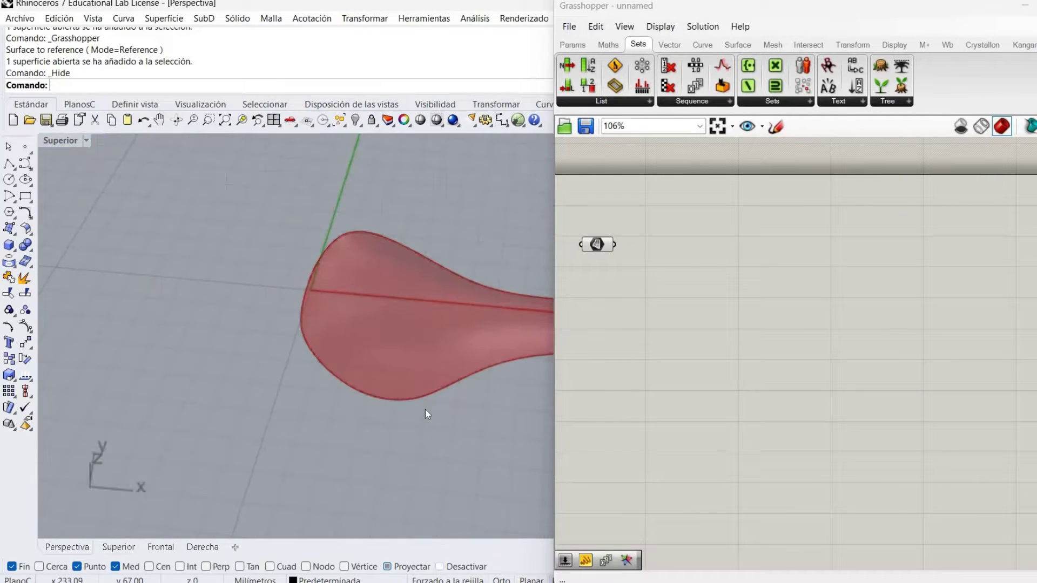
pyautogui.moveTo(265, 402); pyautogui.dragTo(313, 391, button='right')
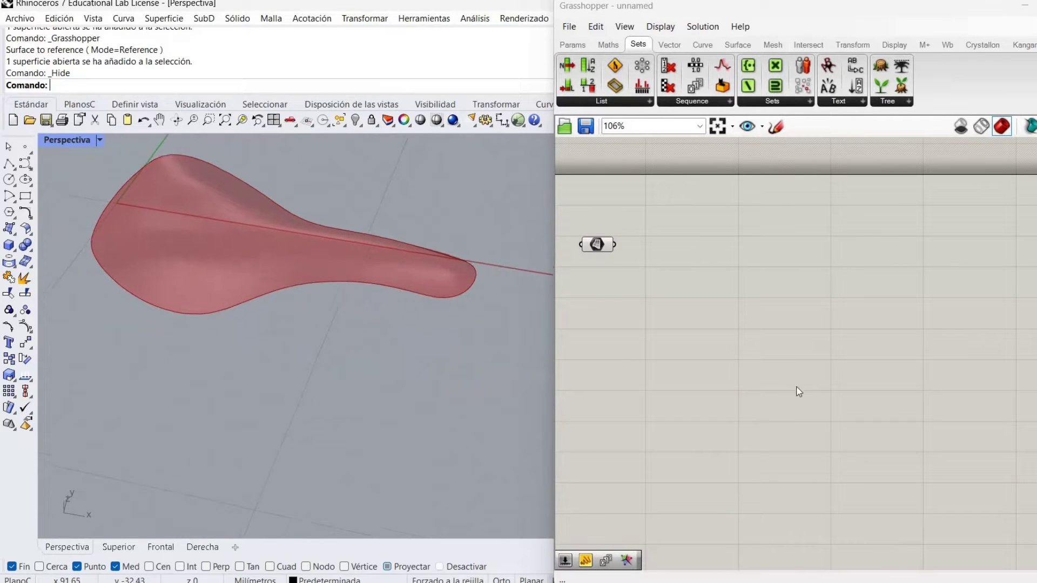
# - Place a Voronoi 3D component from the 'voro' search beside the Surface parameter
pyautogui.doubleClick(818, 340)
pyautogui.write('voro')
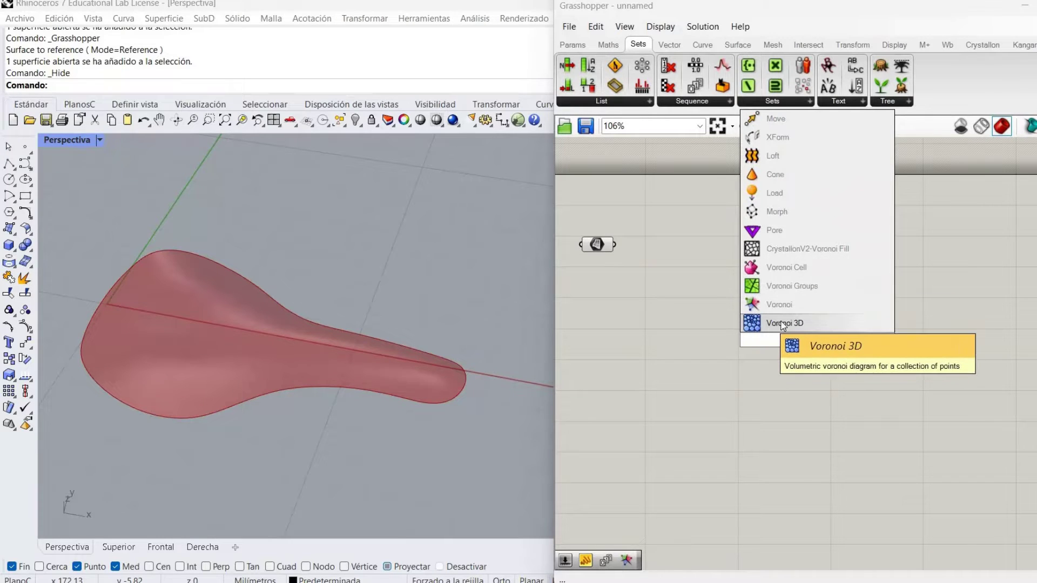
pyautogui.click(761, 323)
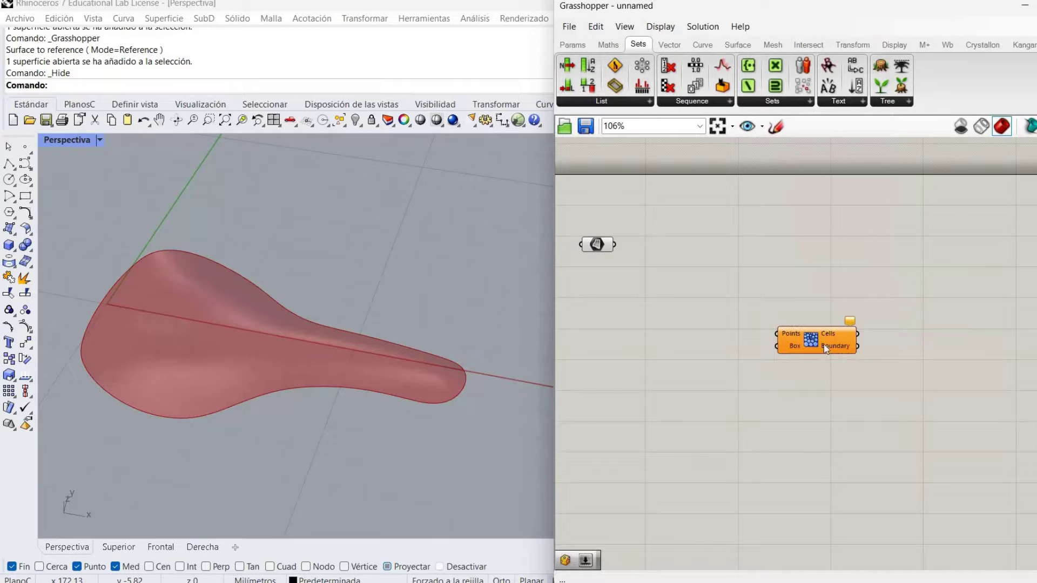
pyautogui.moveTo(839, 352); pyautogui.dragTo(847, 286)
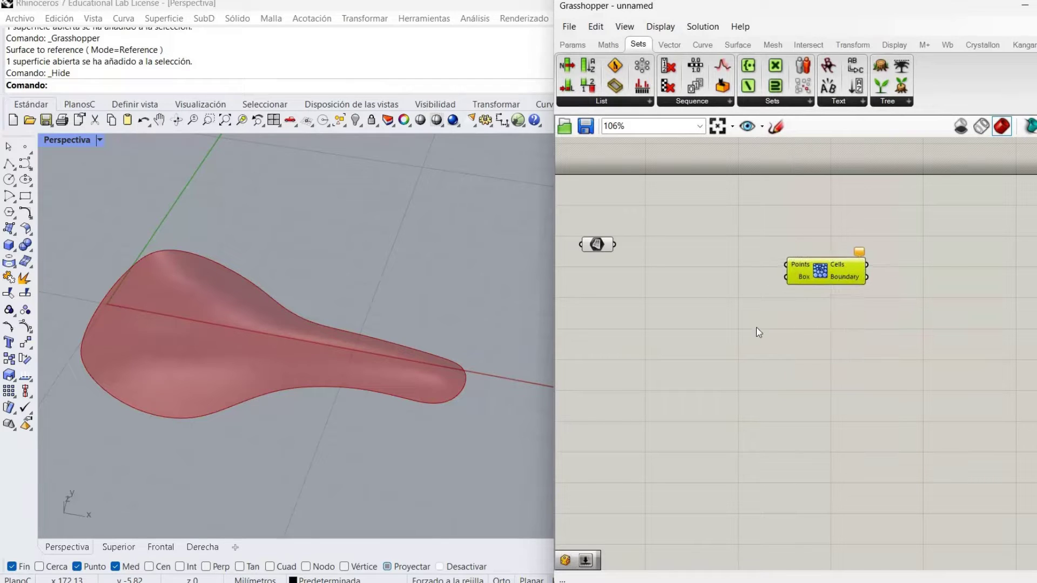
pyautogui.click(686, 285)
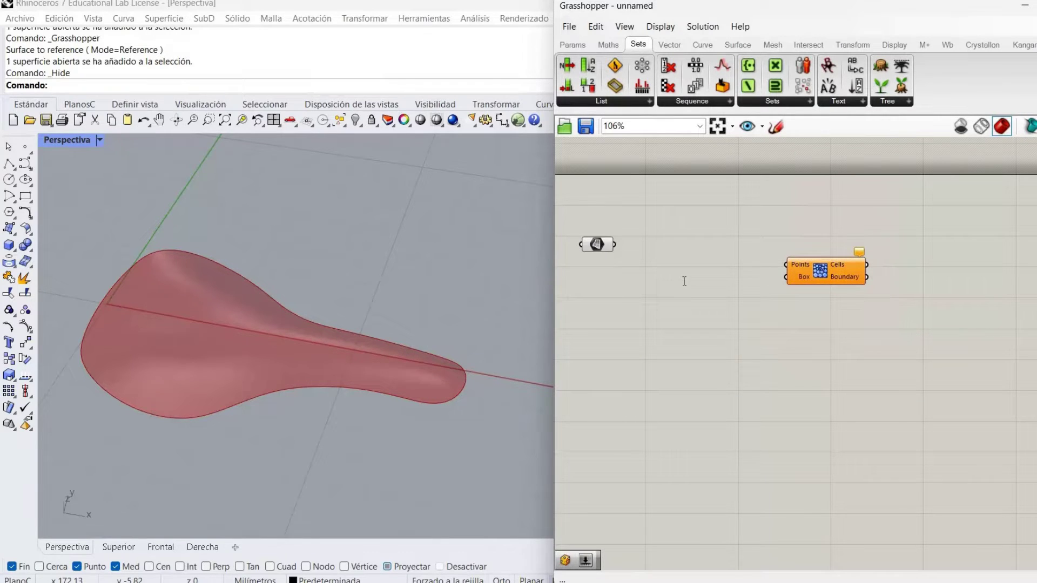
pyautogui.doubleClick(684, 281)
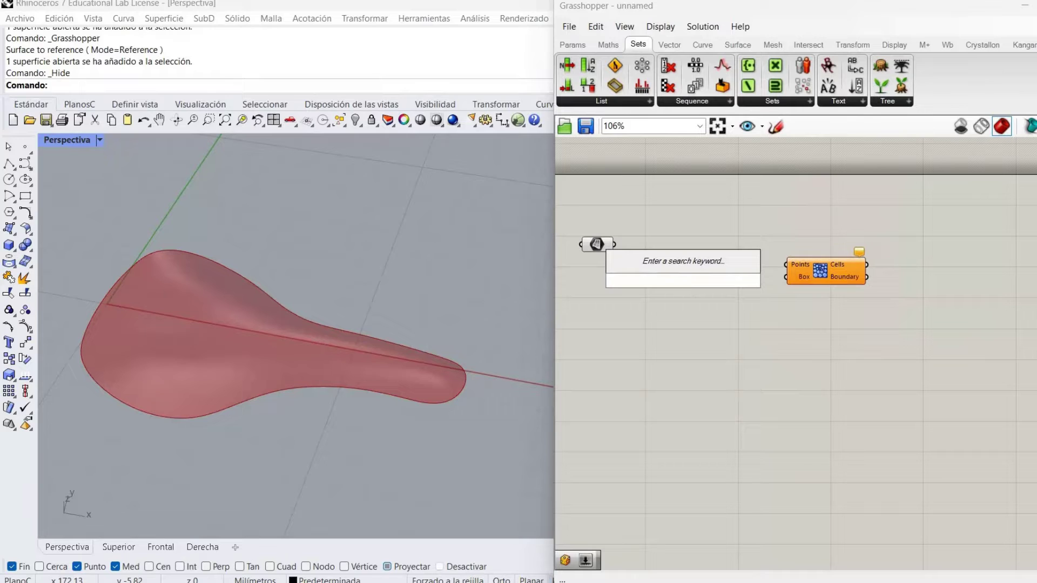
# - Add a Populate Geometry component to scatter points on the saddle
pyautogui.write('pop')
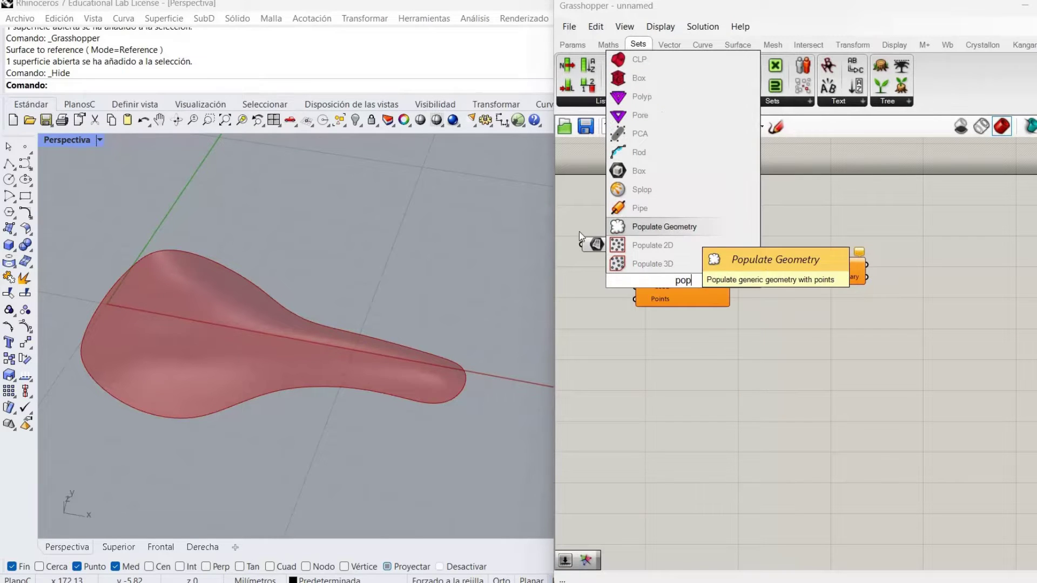
pyautogui.press('Return')
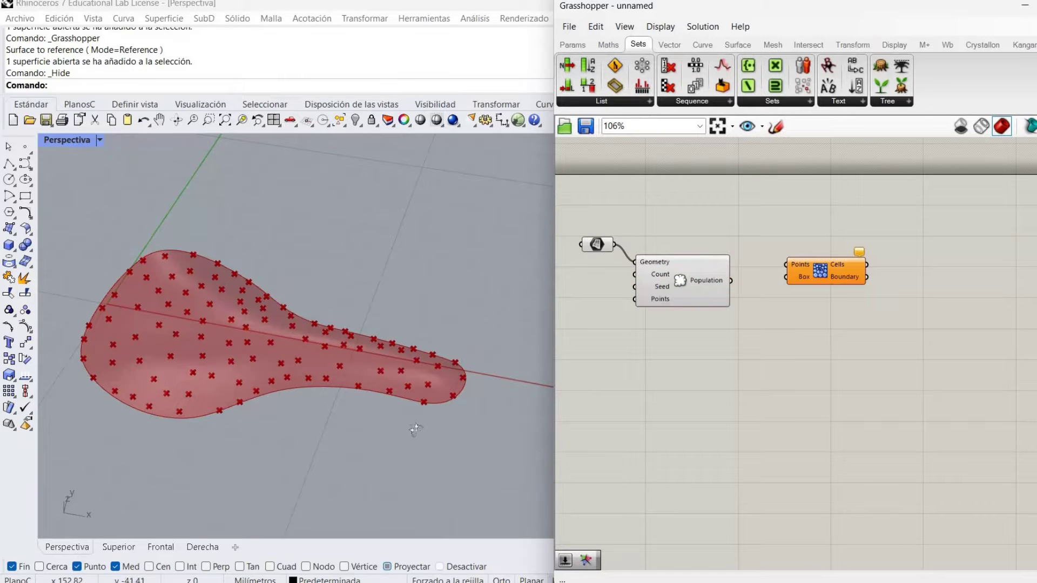
pyautogui.moveTo(405, 363); pyautogui.dragTo(399, 456, button='right')
pyautogui.click(715, 294)
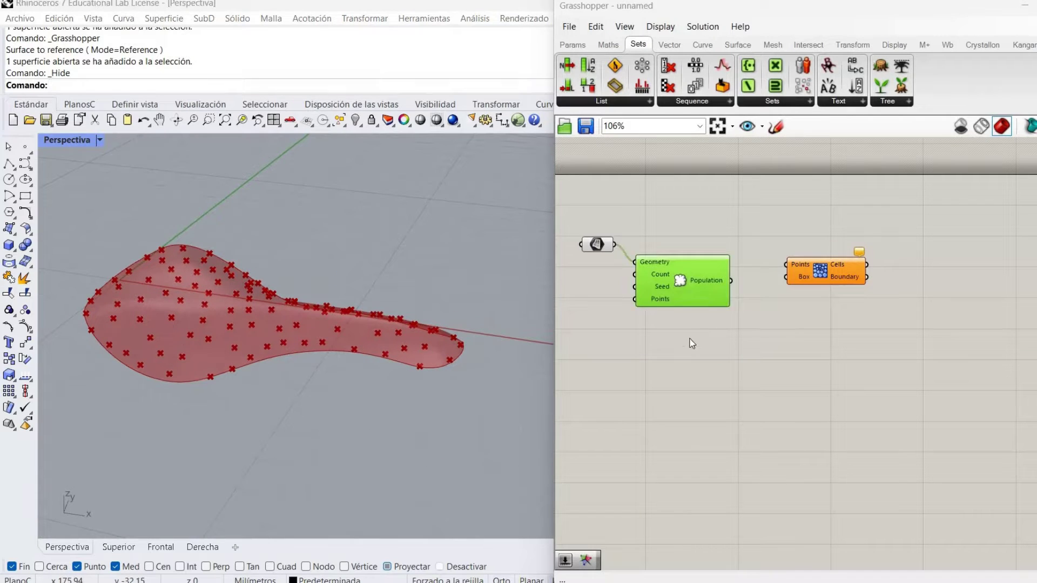
pyautogui.click(669, 357)
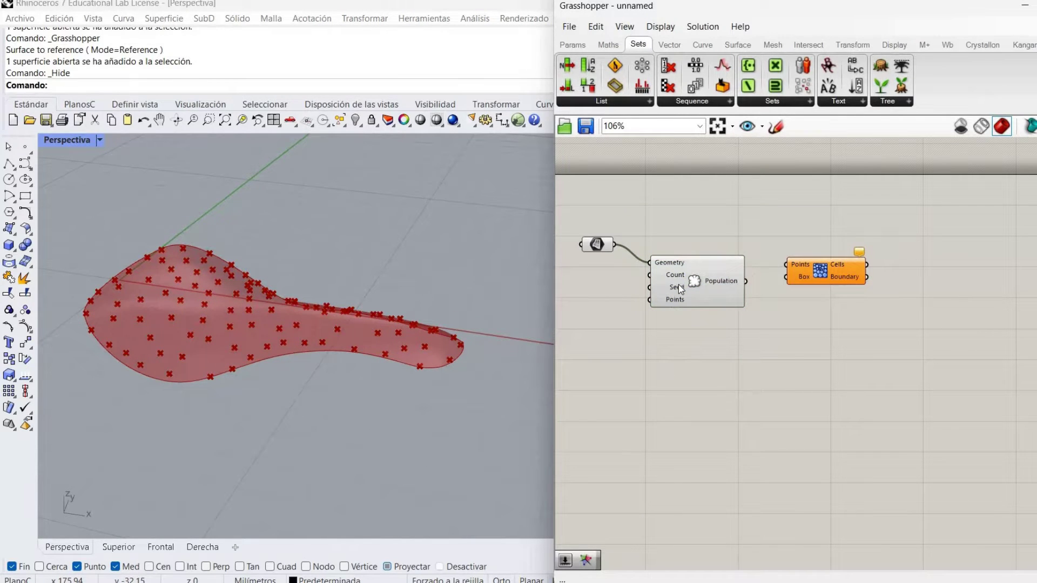
pyautogui.moveTo(679, 284)
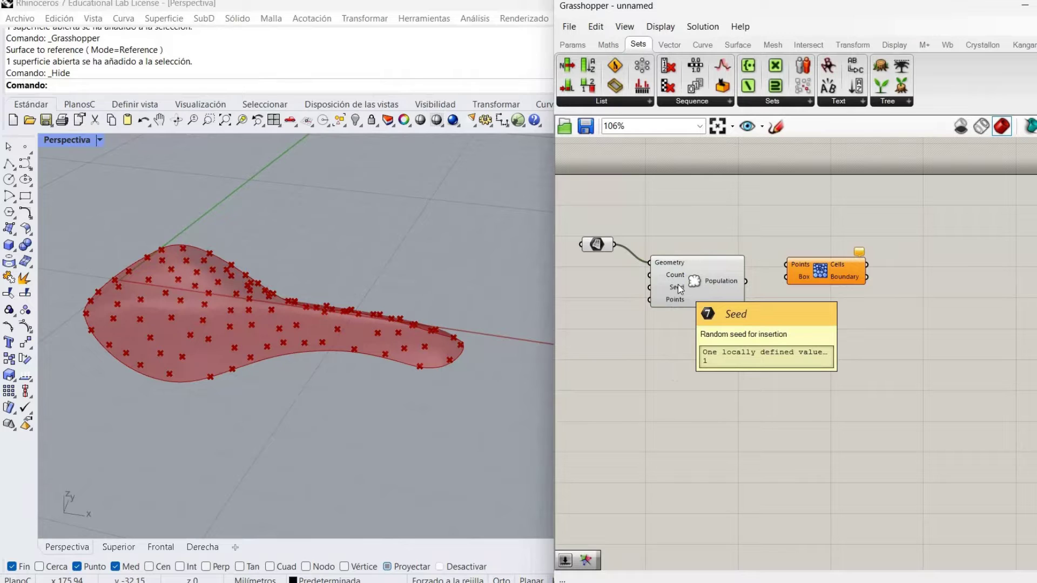
pyautogui.moveTo(664, 304)
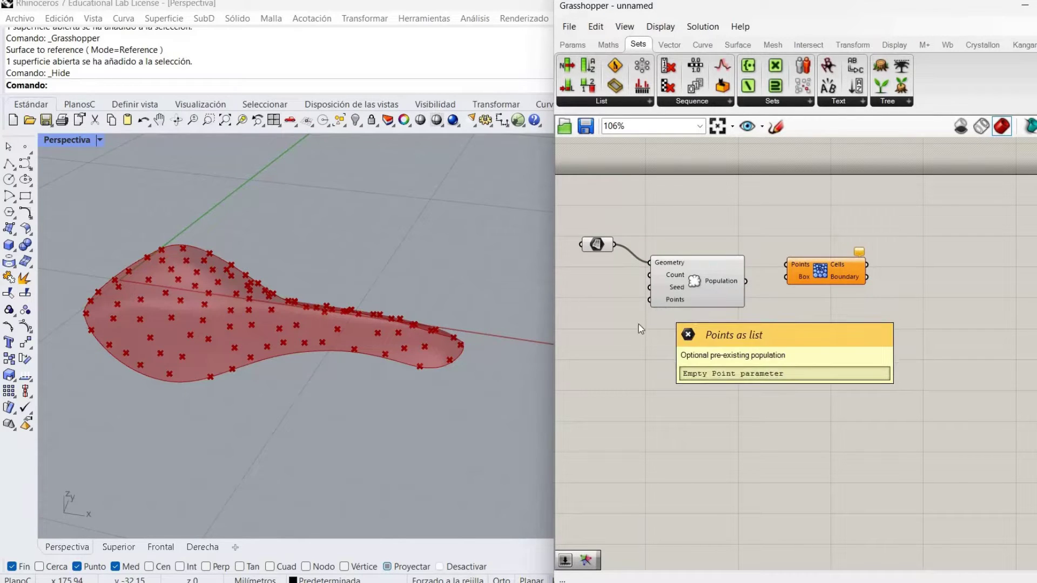
# - Create a 50..100 slider for the point count and set it to 133
pyautogui.doubleClick(572, 285)
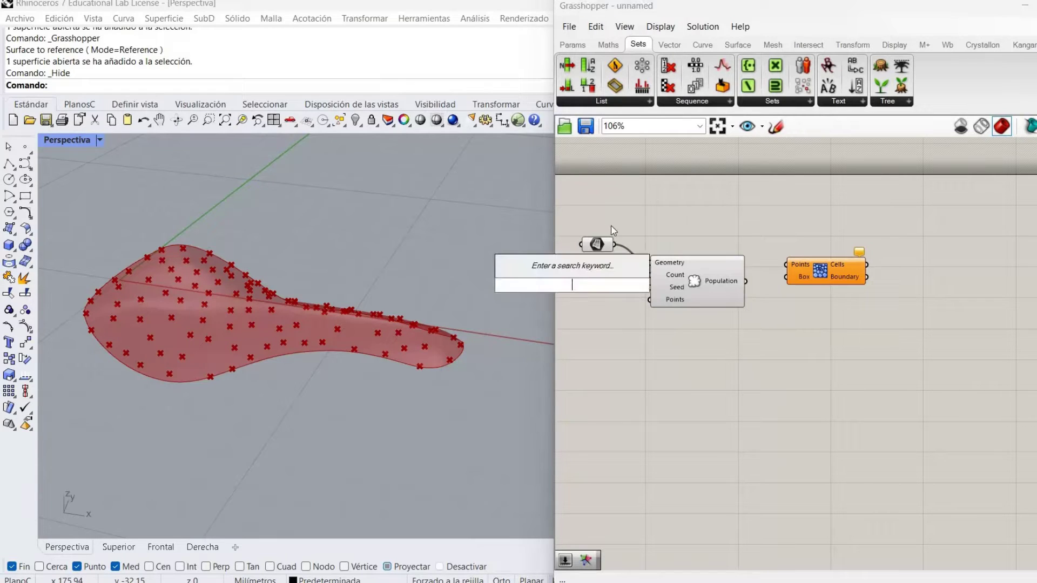
pyautogui.write('50..')
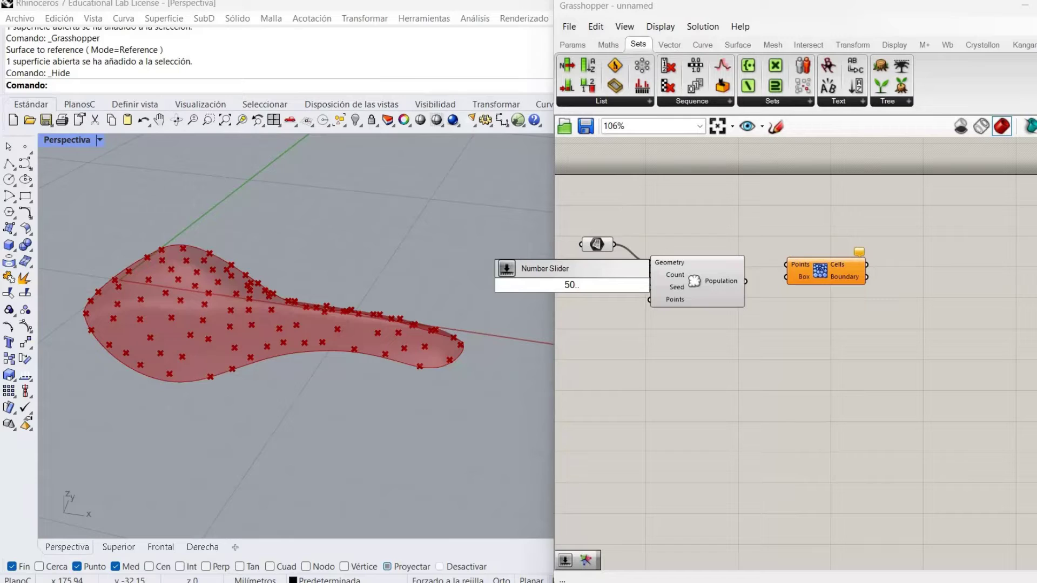
pyautogui.write('100')
pyautogui.press('Return')
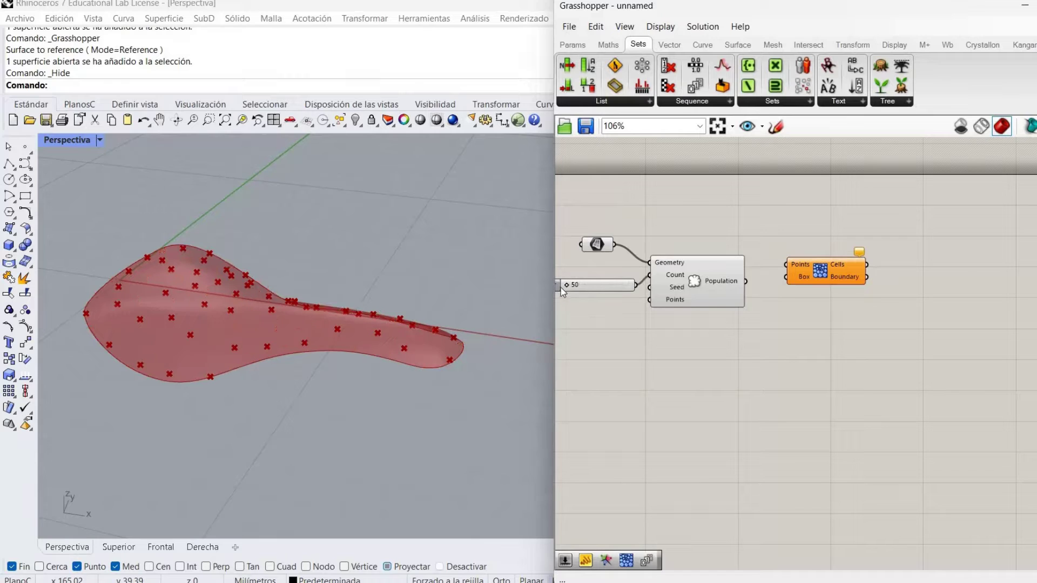
pyautogui.moveTo(617, 278)
pyautogui.mouseDown()
pyautogui.moveTo(591, 277)
pyautogui.moveTo(600, 274)
pyautogui.mouseUp()
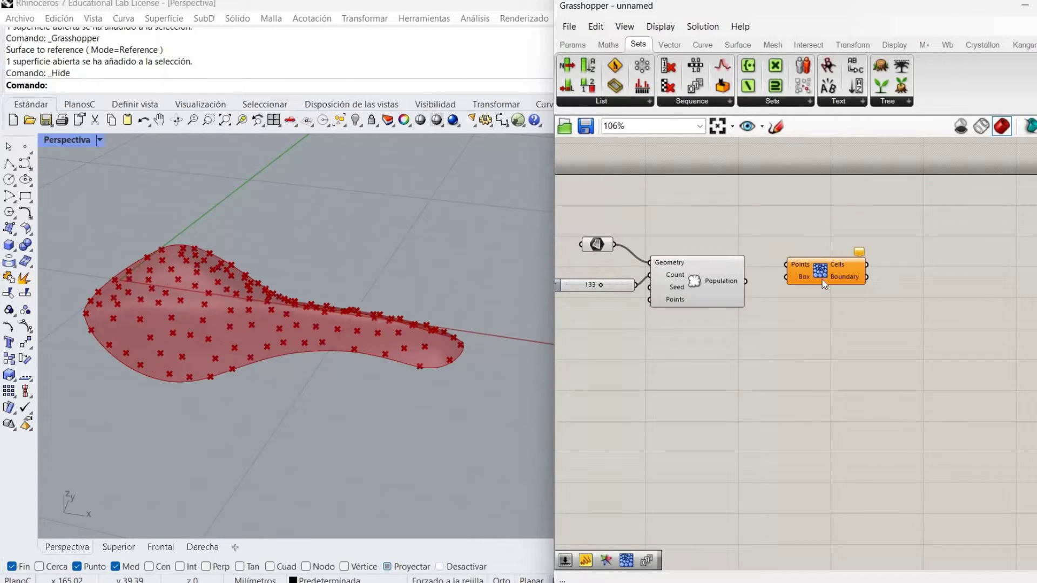
pyautogui.moveTo(826, 273); pyautogui.dragTo(864, 312)
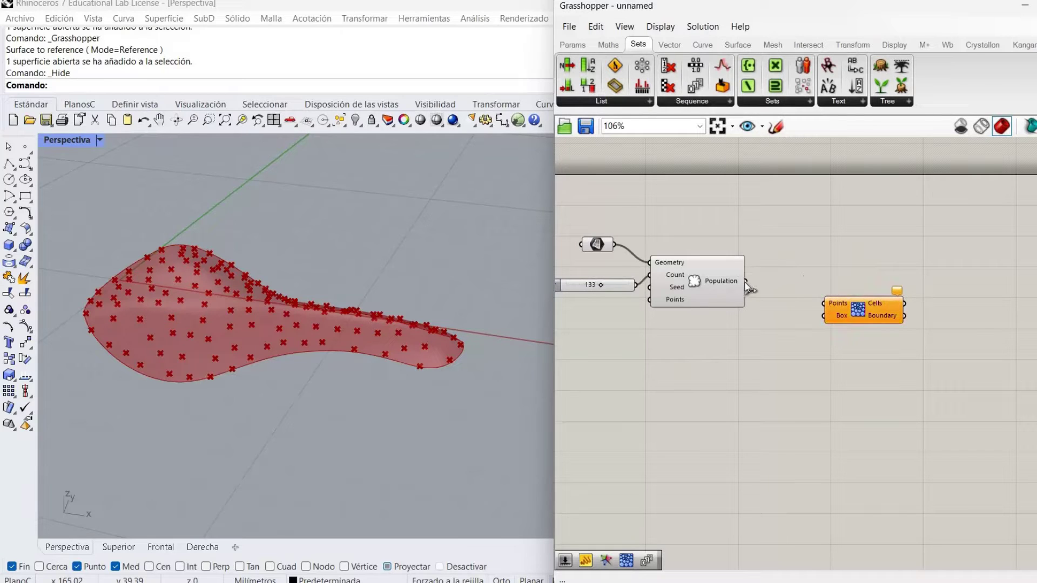
# - Wire the populated points into Voronoi 3D's Points input and orbit to inspect the cell box
pyautogui.moveTo(746, 281); pyautogui.dragTo(857, 308)
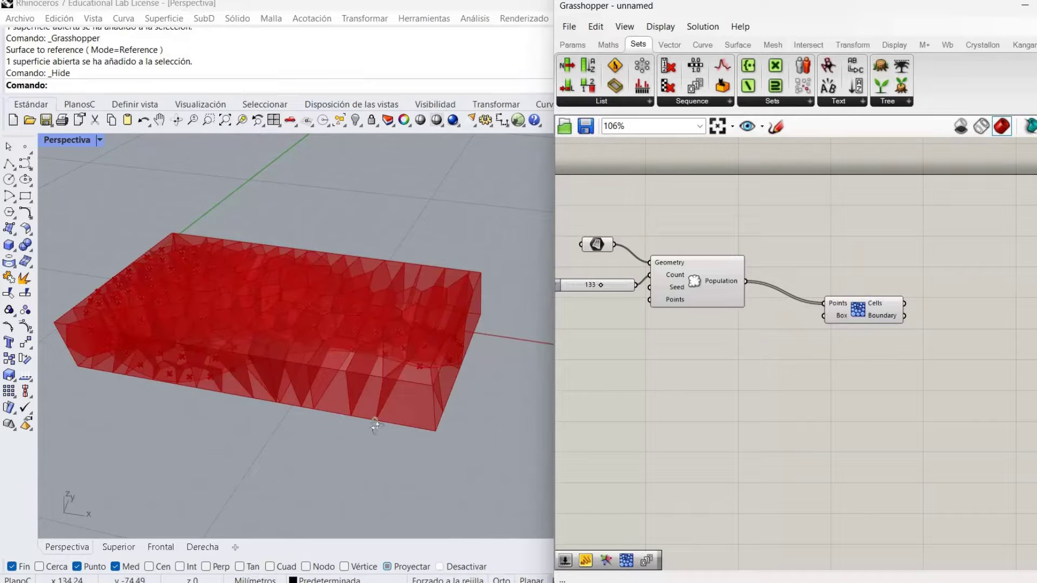
pyautogui.moveTo(387, 390); pyautogui.dragTo(435, 362, button='right')
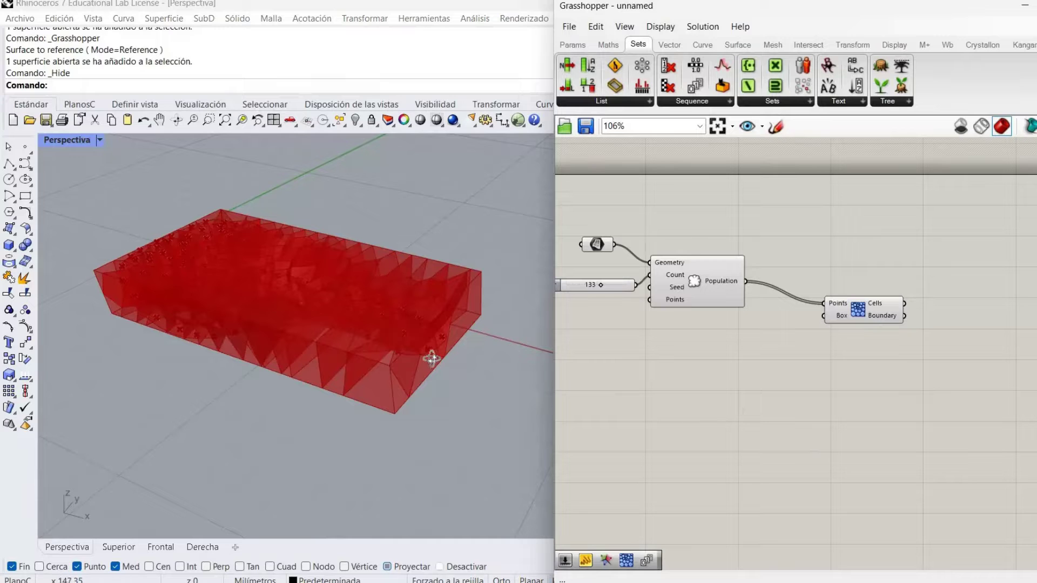
pyautogui.moveTo(456, 331); pyautogui.dragTo(432, 358, button='right')
pyautogui.scroll(2, 454, 300)
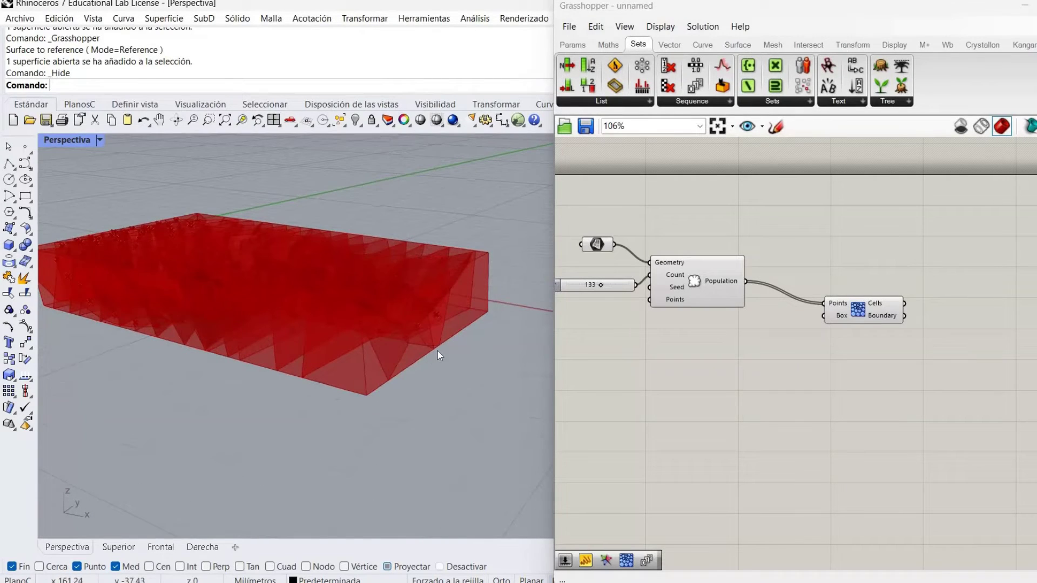
pyautogui.scroll(3, 439, 346)
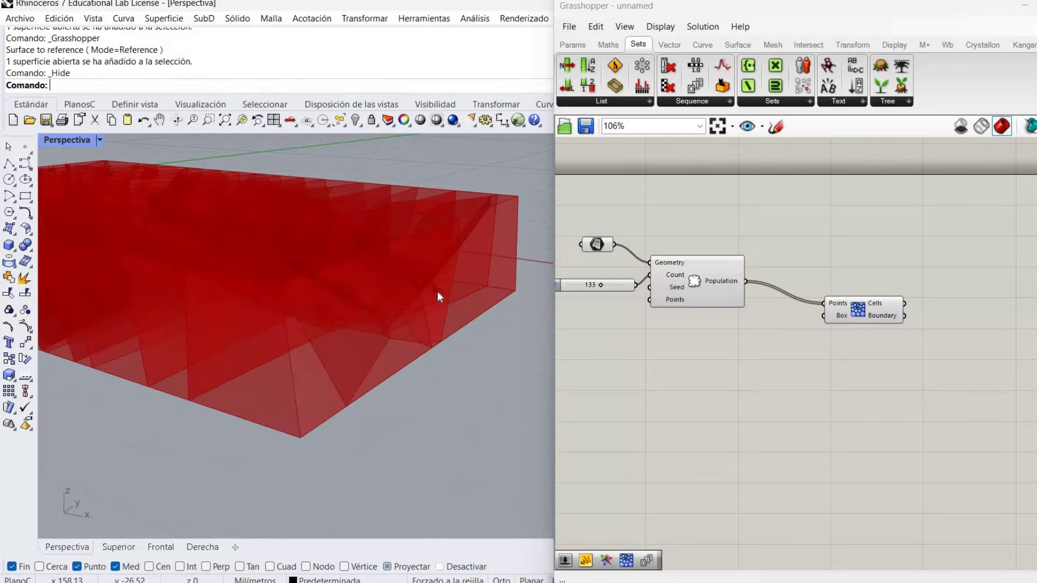
pyautogui.moveTo(449, 307); pyautogui.dragTo(446, 314, button='right')
pyautogui.scroll(-4, 446, 313)
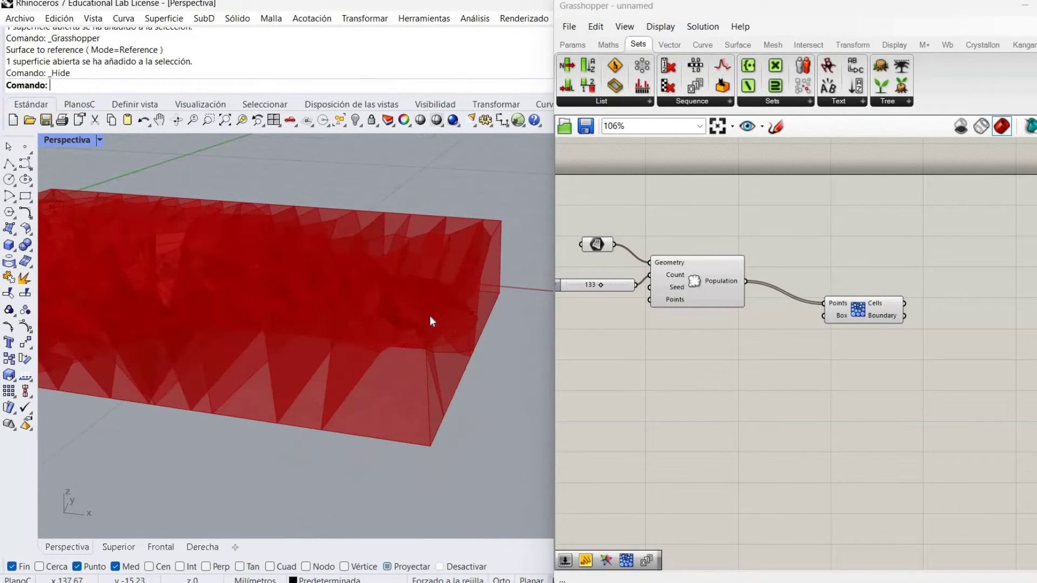
pyautogui.moveTo(395, 332); pyautogui.dragTo(396, 338, button='right')
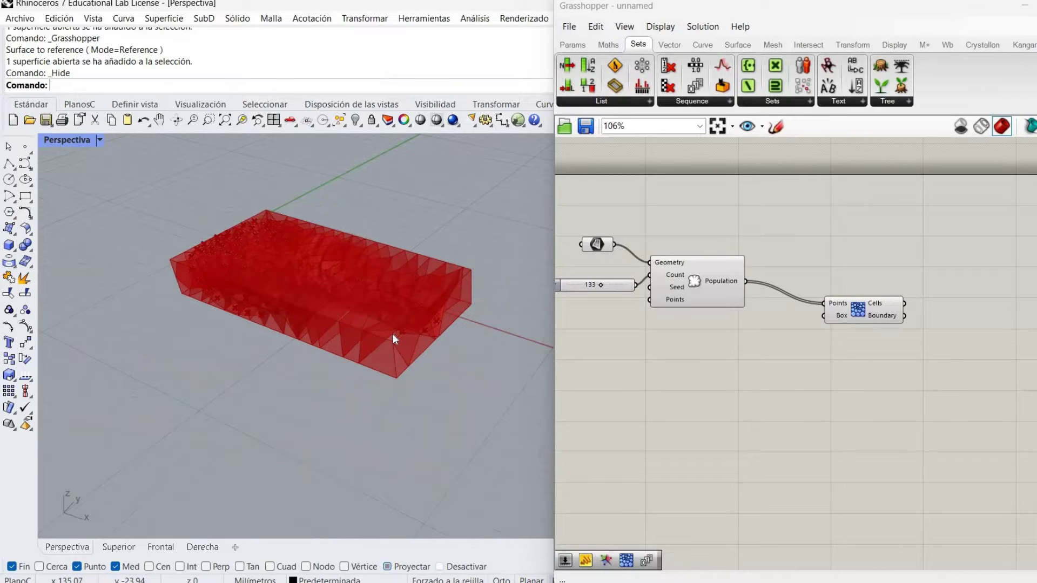
pyautogui.scroll(2, 387, 335)
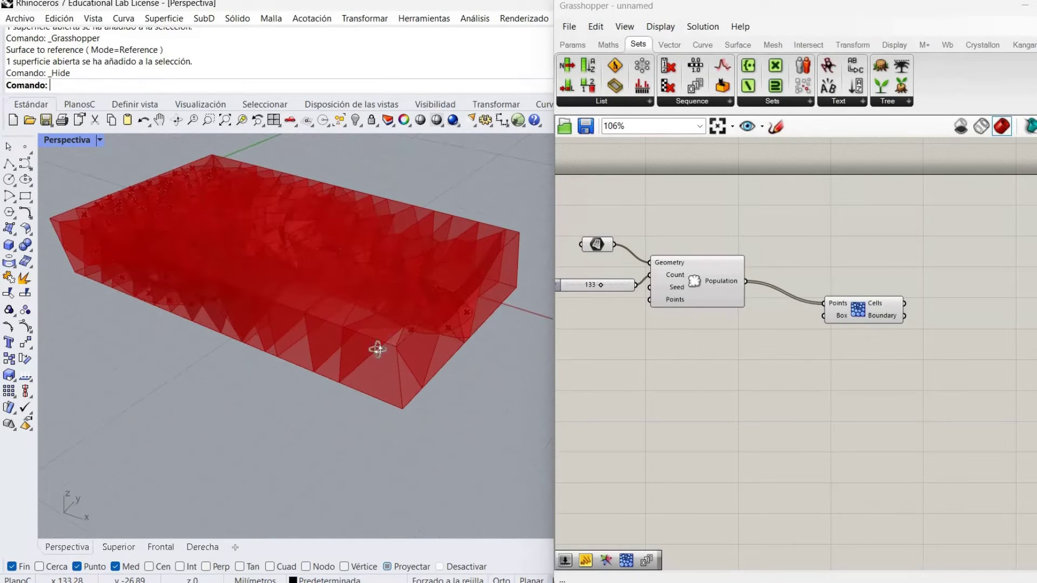
pyautogui.moveTo(358, 387); pyautogui.dragTo(426, 350, button='right')
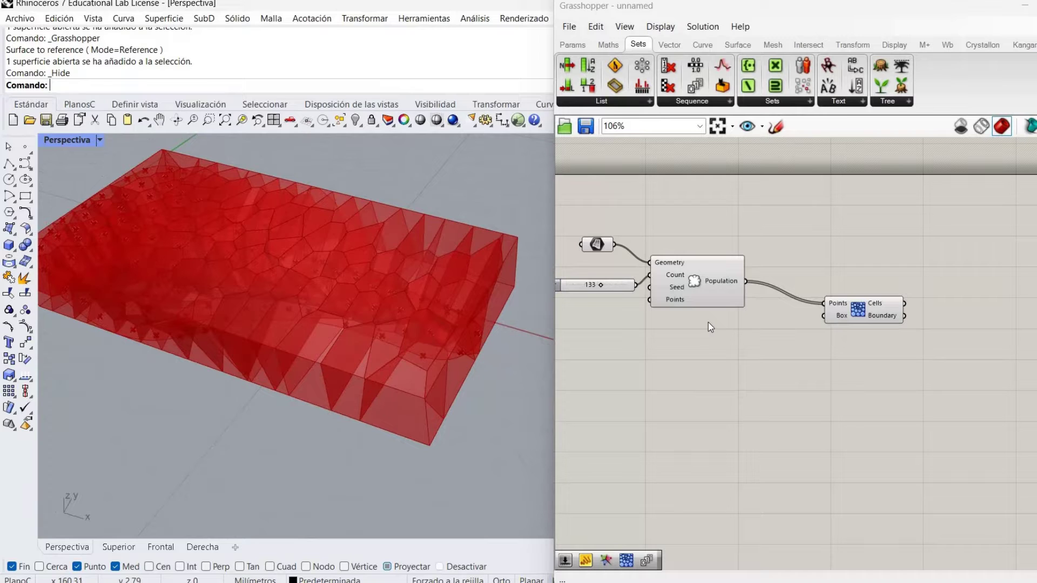
# - Add a Bounding Box component with the saddle geometry wired into its Content input
pyautogui.doubleClick(761, 342)
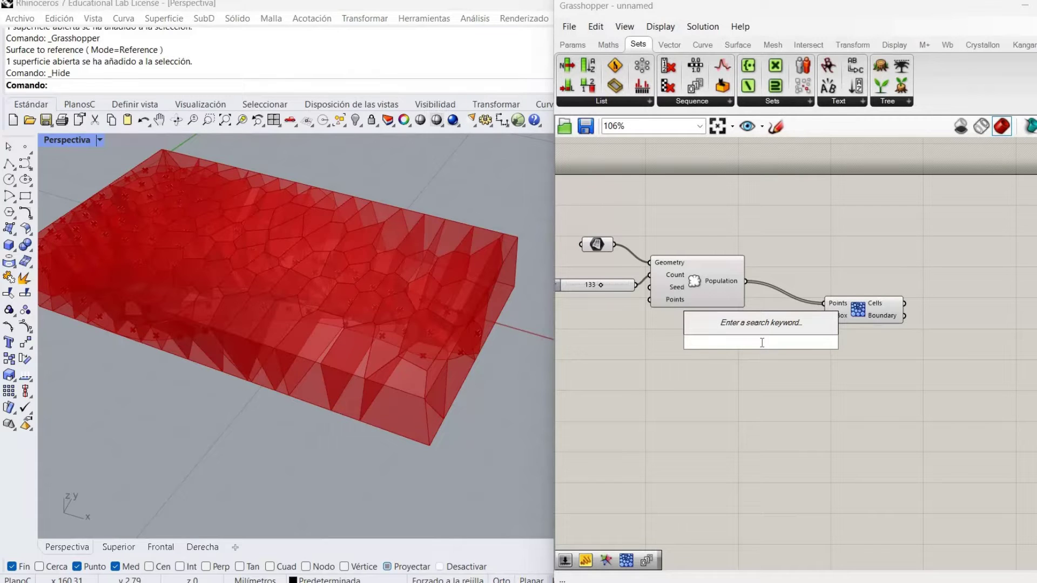
pyautogui.write('boun')
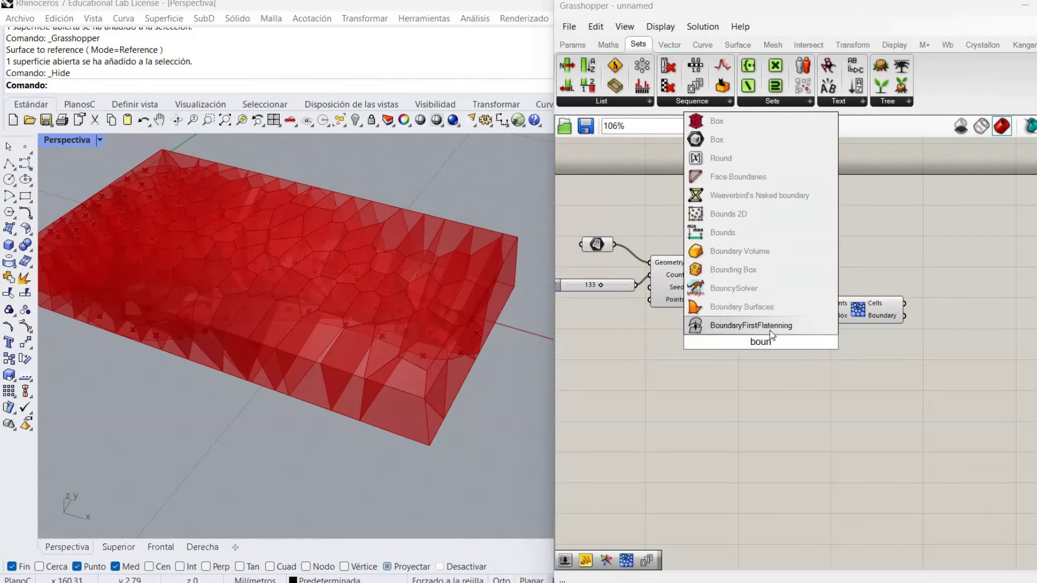
pyautogui.write('d')
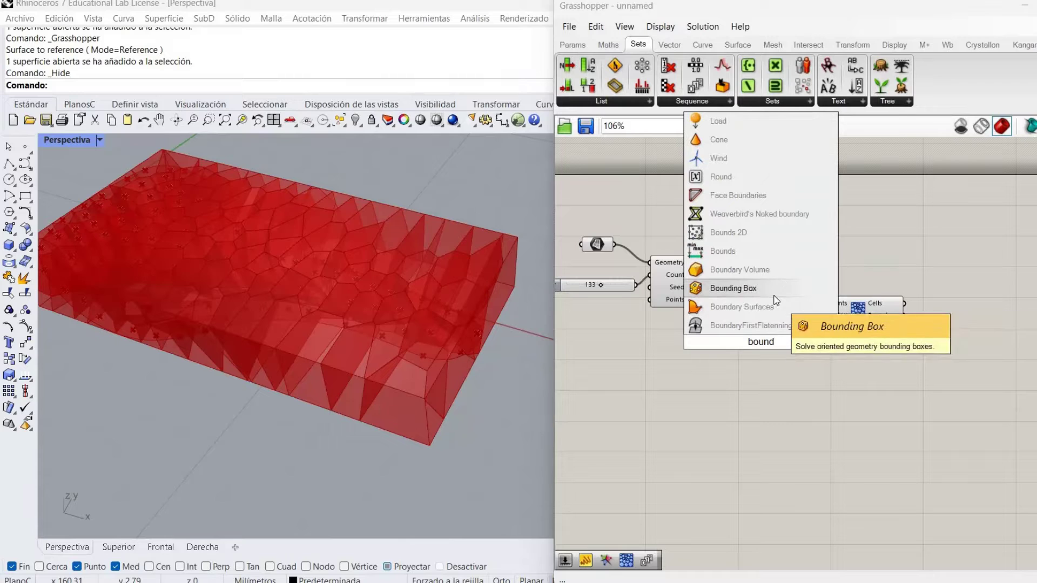
pyautogui.click(774, 296)
pyautogui.click(933, 292)
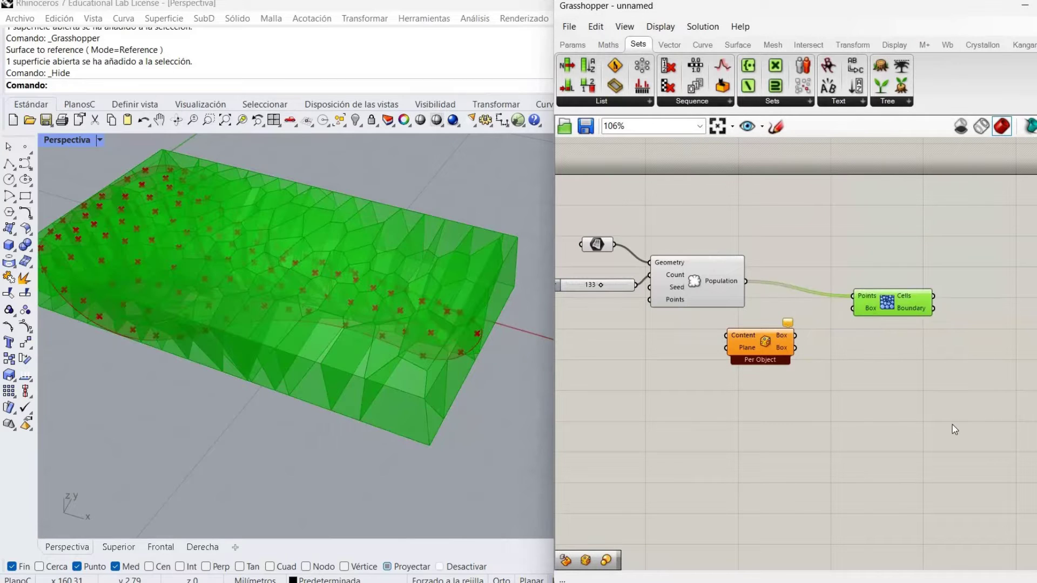
pyautogui.moveTo(778, 379); pyautogui.dragTo(725, 365, button='right')
pyautogui.moveTo(704, 344)
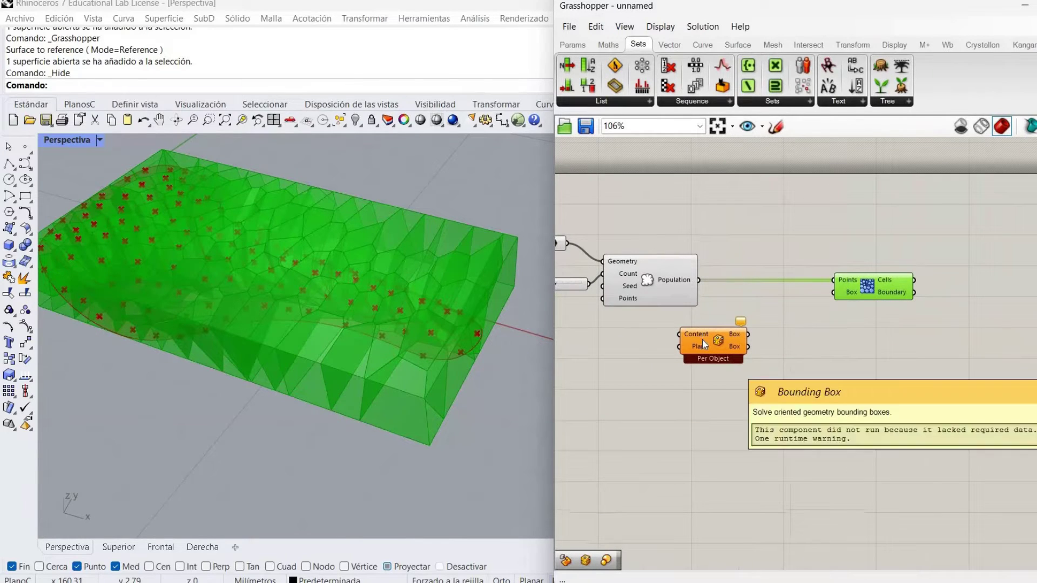
pyautogui.moveTo(705, 344); pyautogui.dragTo(737, 345)
pyautogui.click(699, 323)
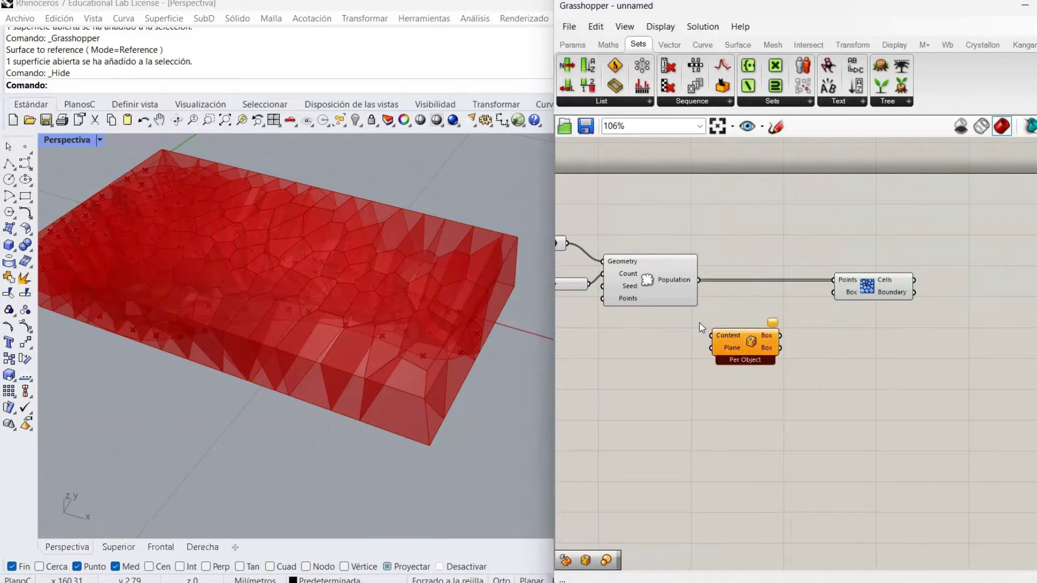
pyautogui.moveTo(670, 252); pyautogui.dragTo(694, 255, button='right')
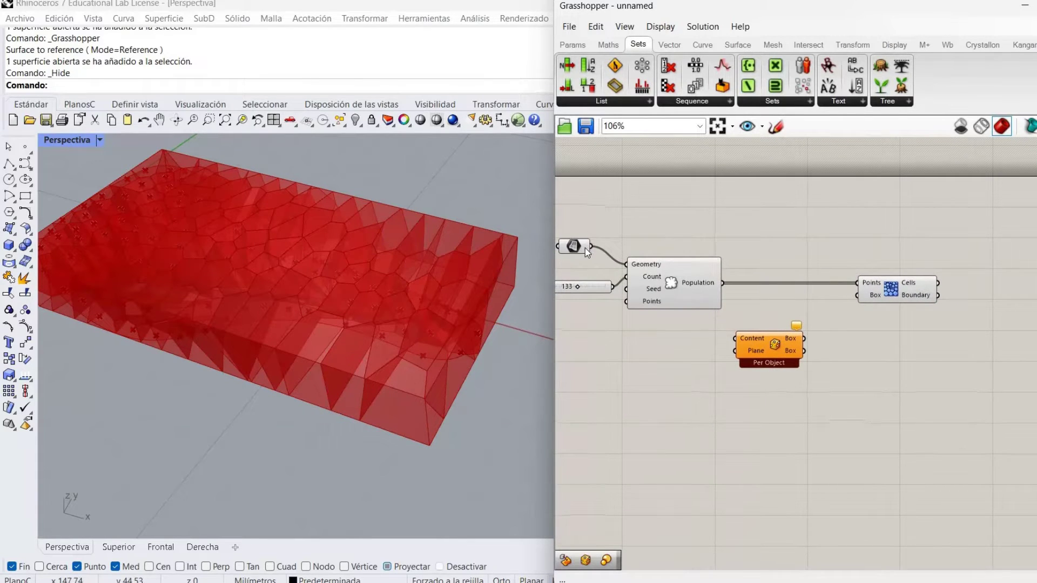
pyautogui.moveTo(590, 246); pyautogui.dragTo(761, 366)
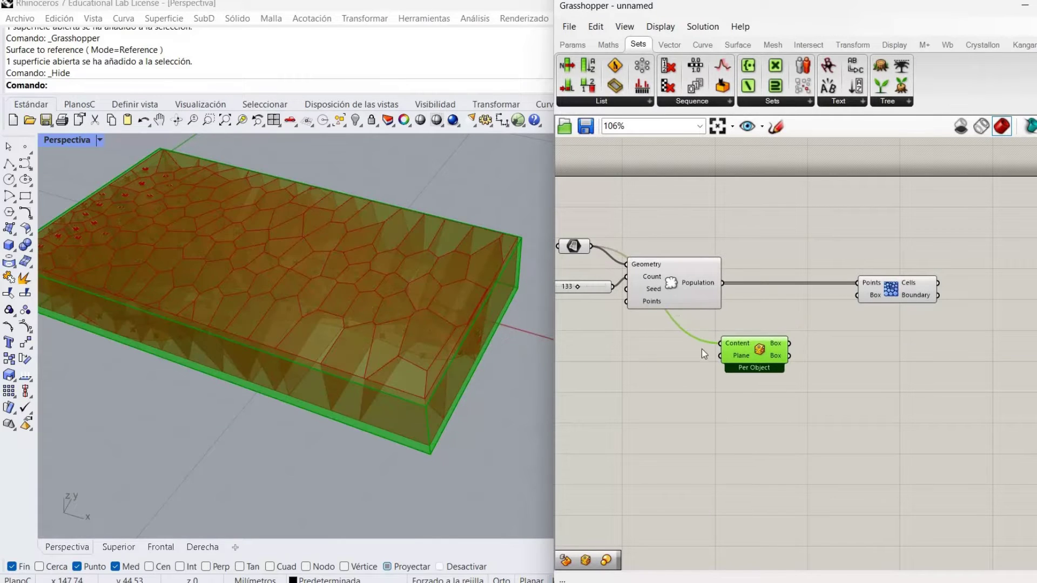
pyautogui.click(701, 348)
# - Turn off the Populate Geometry and Voronoi 3D previews and tidy the Bounding Box placement
pyautogui.rightClick(673, 290)
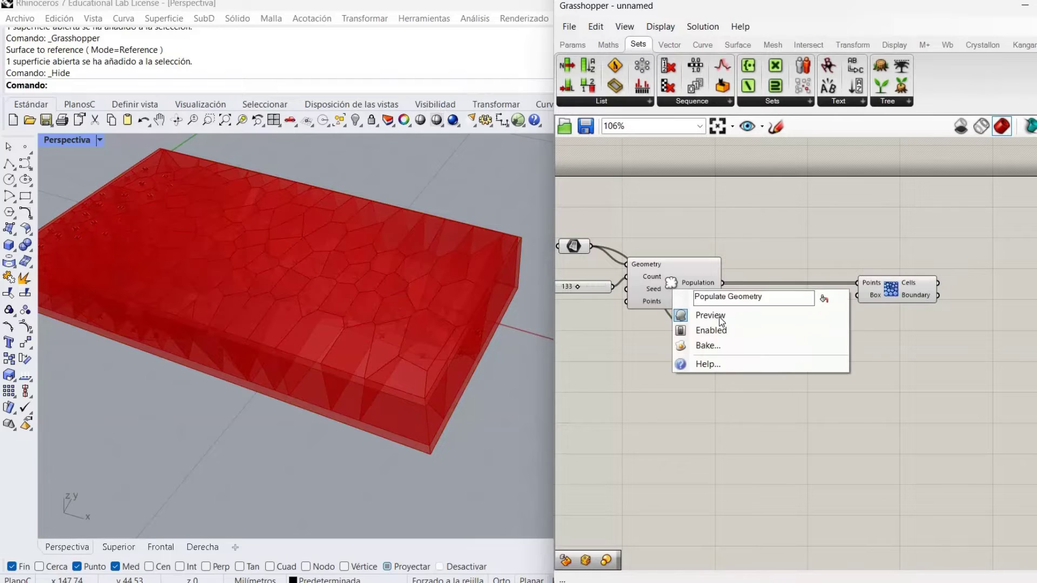
pyautogui.click(728, 320)
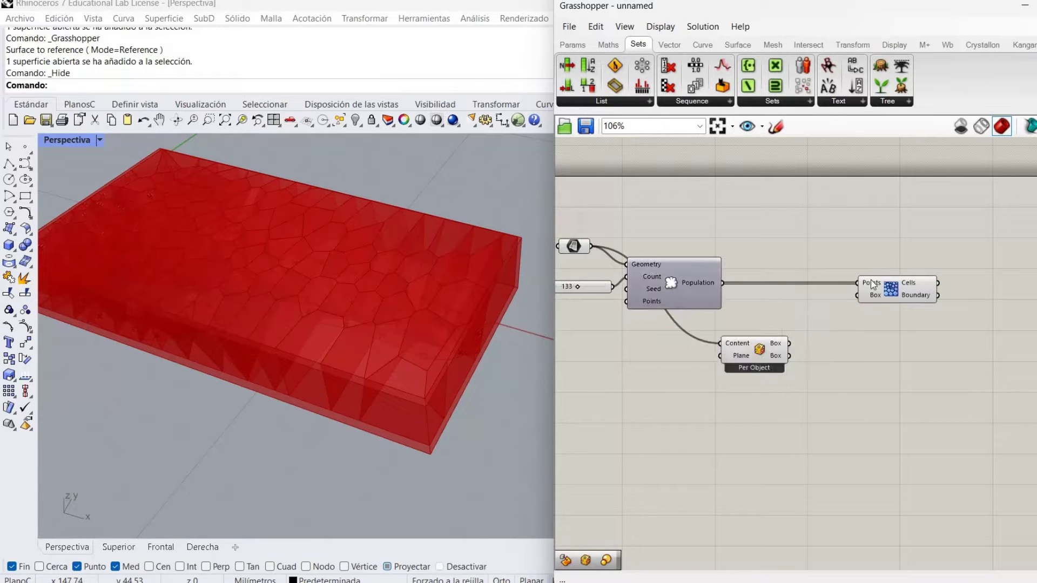
pyautogui.rightClick(897, 291)
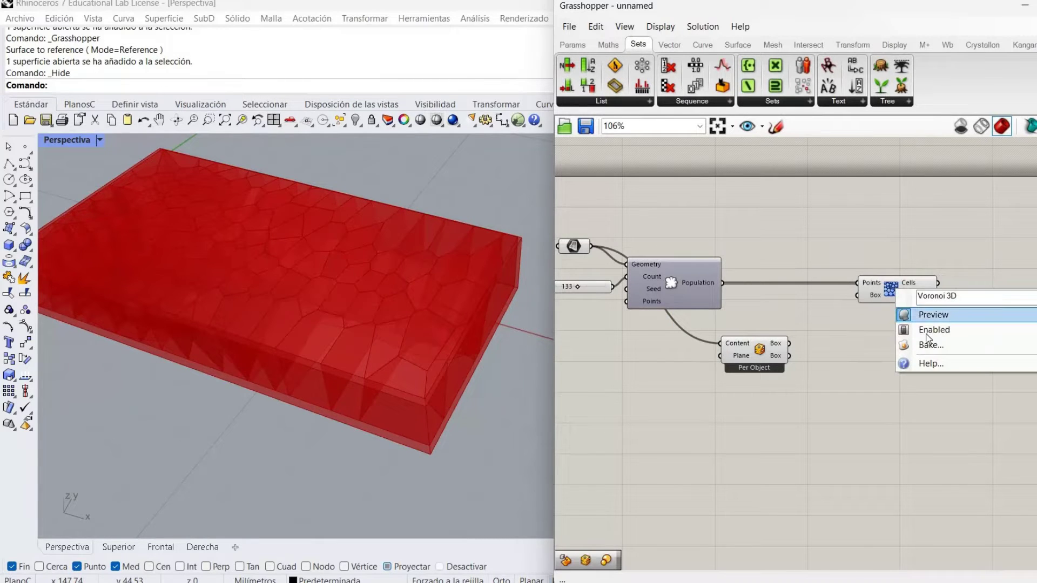
pyautogui.click(921, 313)
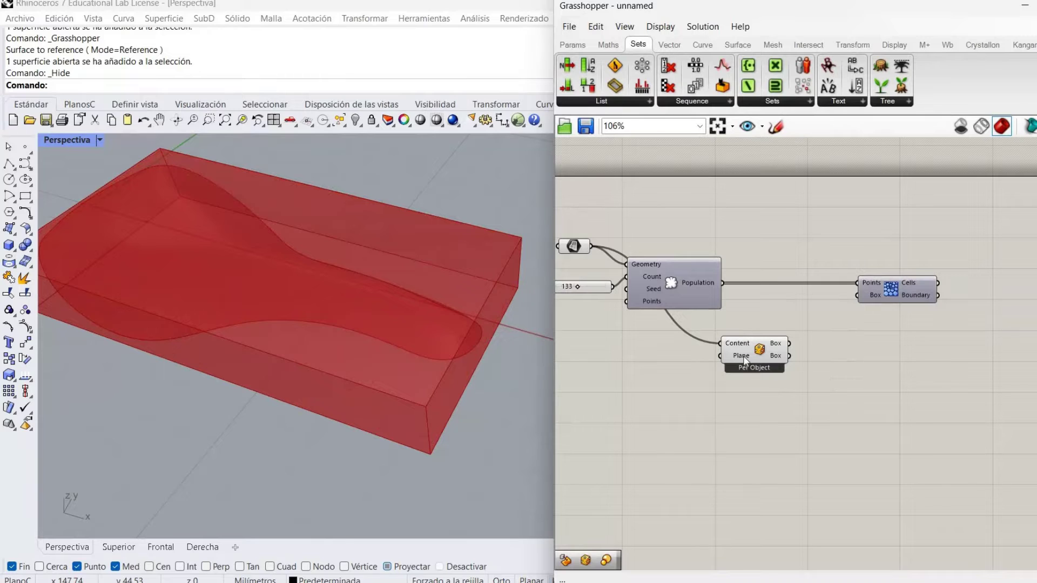
pyautogui.moveTo(754, 350); pyautogui.dragTo(660, 351)
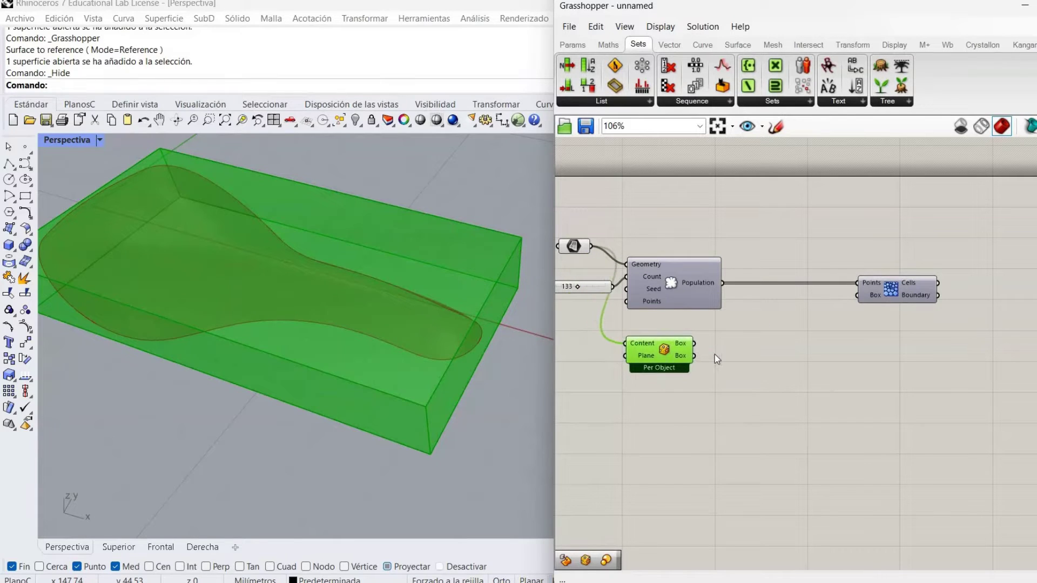
pyautogui.click(715, 367)
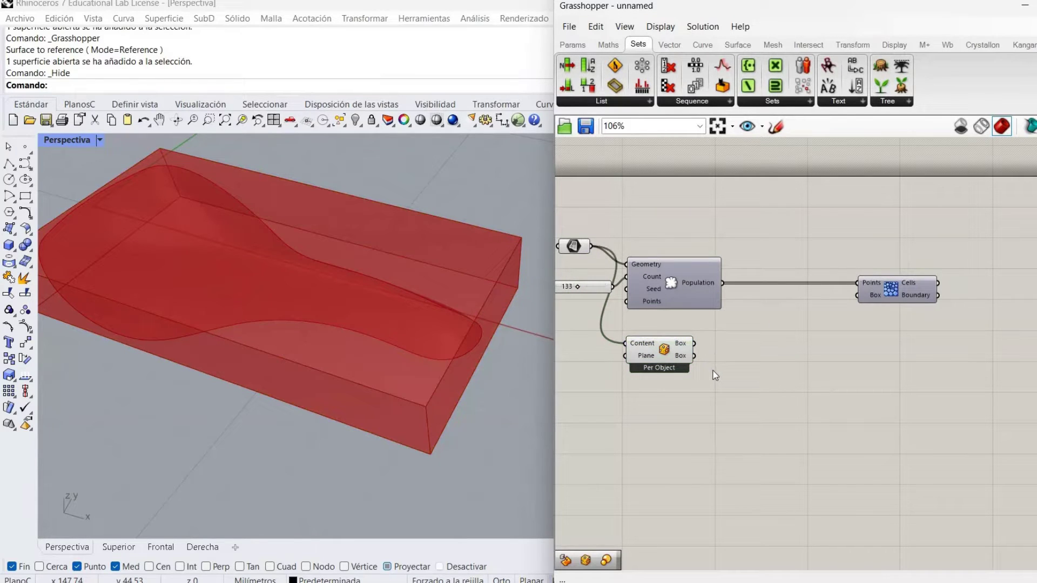
pyautogui.doubleClick(713, 371)
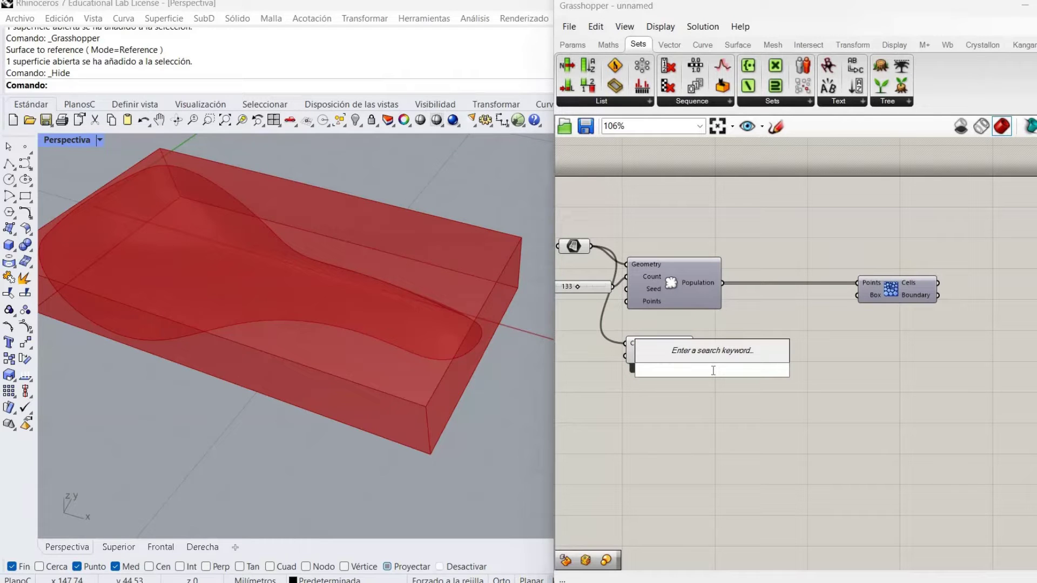
# - Add a Volume component fed by the bounding box to get the saddle's centroid
pyautogui.write('vol')
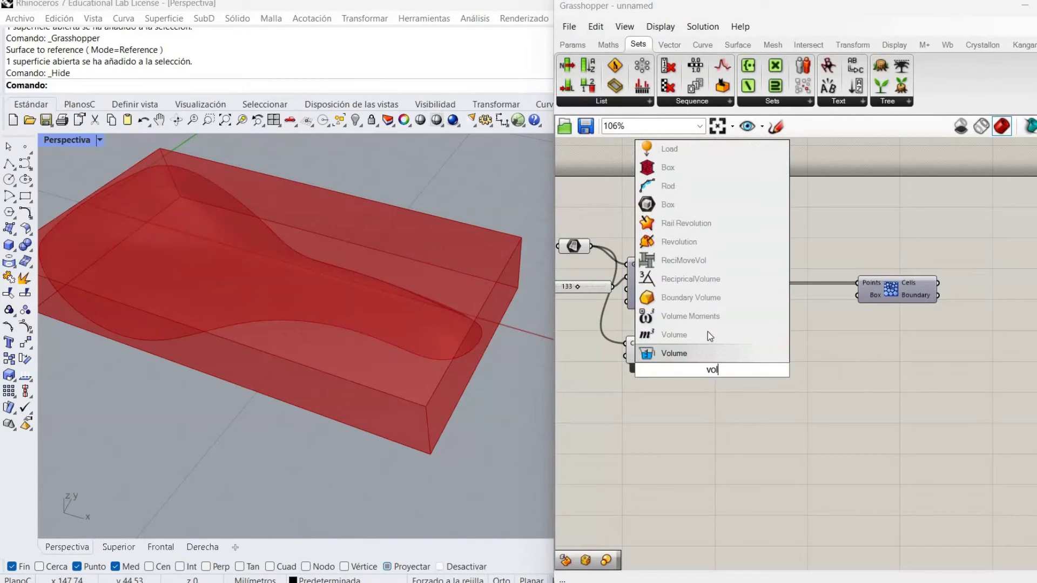
pyautogui.click(706, 340)
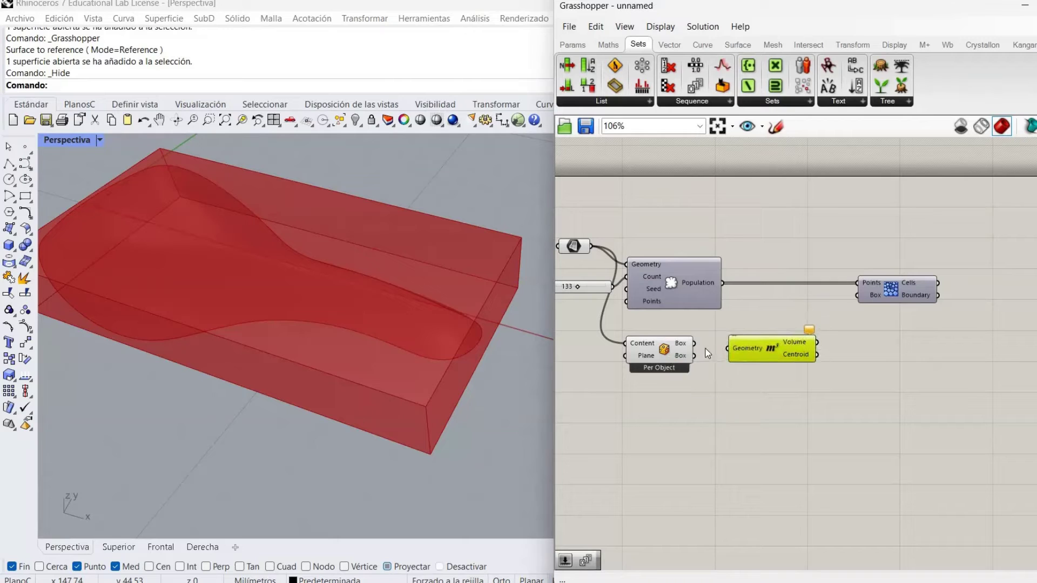
pyautogui.moveTo(726, 348); pyautogui.dragTo(695, 344)
pyautogui.moveTo(767, 353); pyautogui.dragTo(745, 385)
pyautogui.click(831, 380)
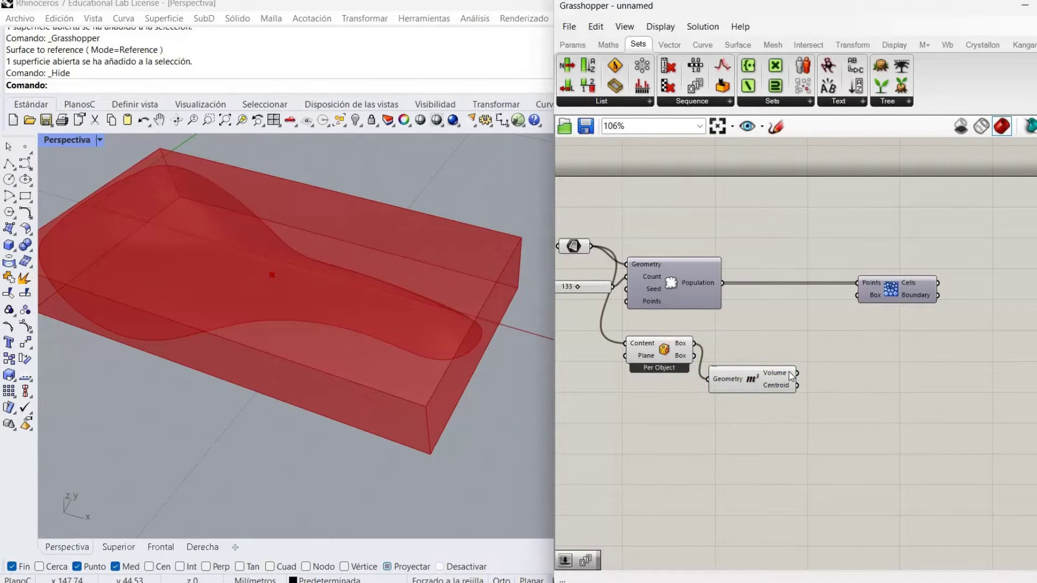
pyautogui.moveTo(834, 390); pyautogui.dragTo(792, 382, button='right')
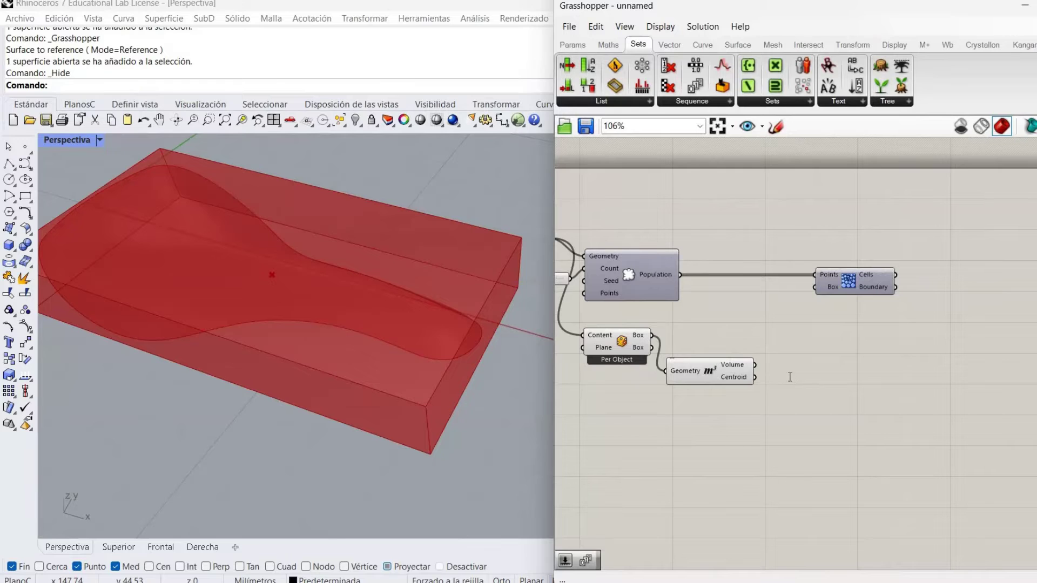
# - Add a Scale component taking the bounding box as its geometry
pyautogui.doubleClick(789, 377)
pyautogui.write('sca')
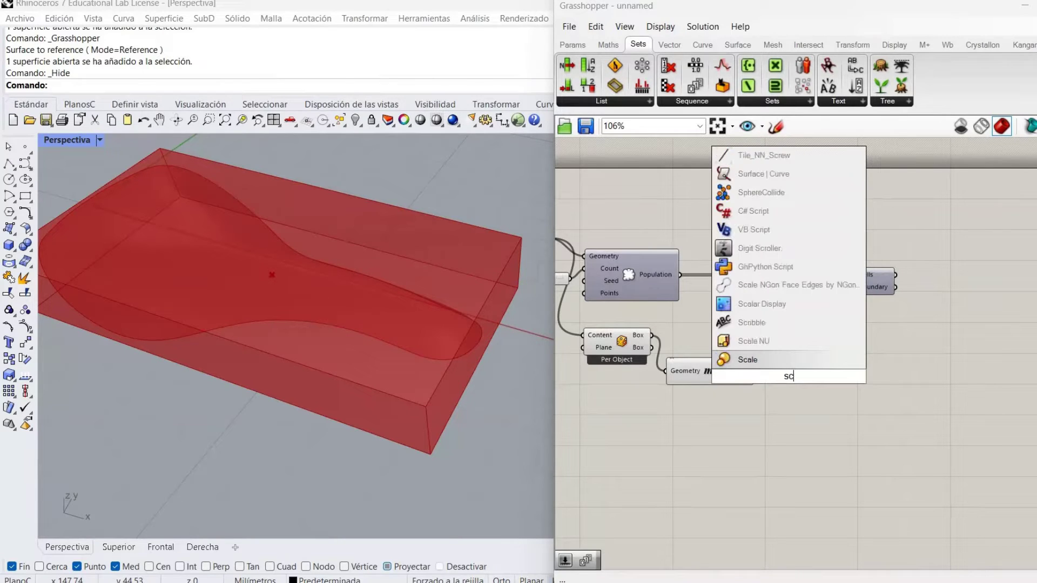
pyautogui.click(762, 360)
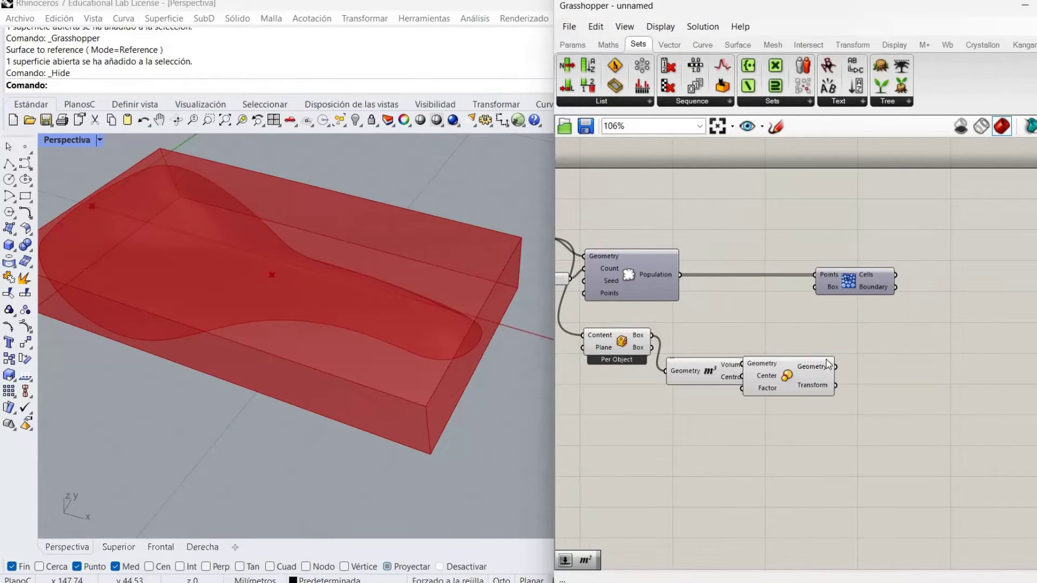
pyautogui.moveTo(762, 362); pyautogui.dragTo(803, 352)
pyautogui.moveTo(650, 335); pyautogui.dragTo(783, 366)
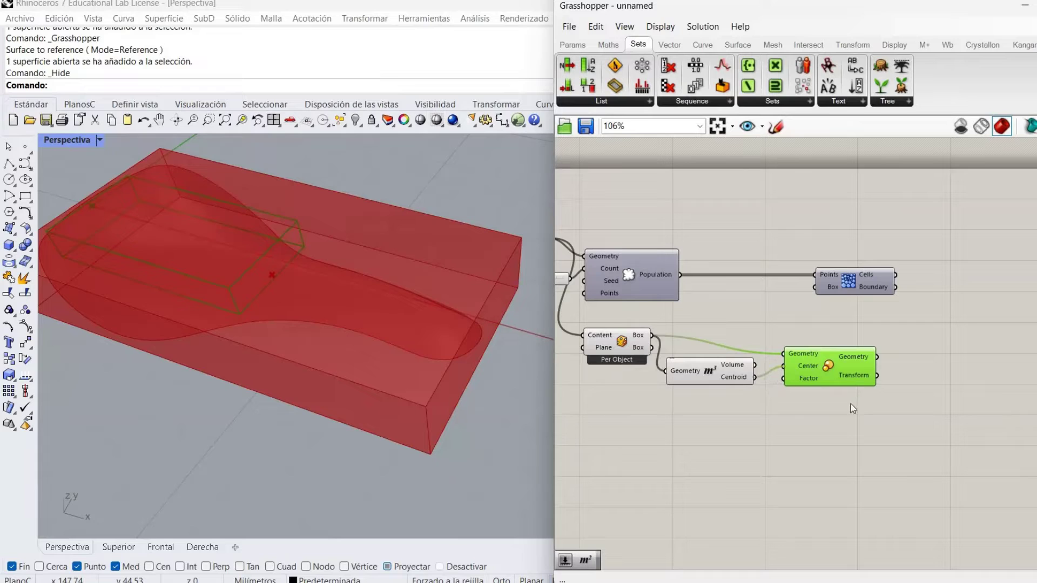
pyautogui.click(805, 398)
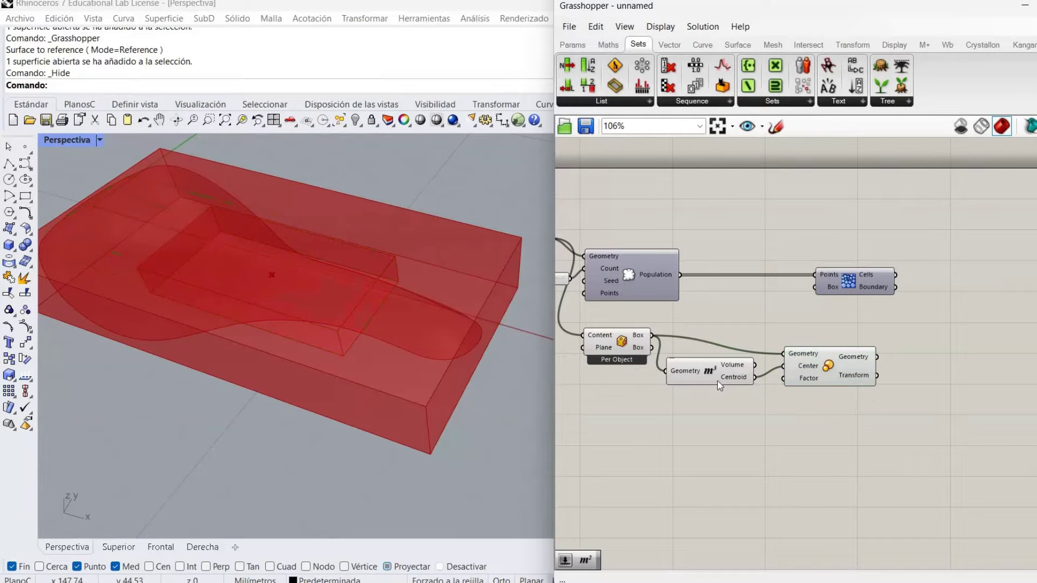
# - Hide the Volume preview and add a 1.1 number slider for the scale factor
pyautogui.rightClick(702, 376)
pyautogui.click(731, 403)
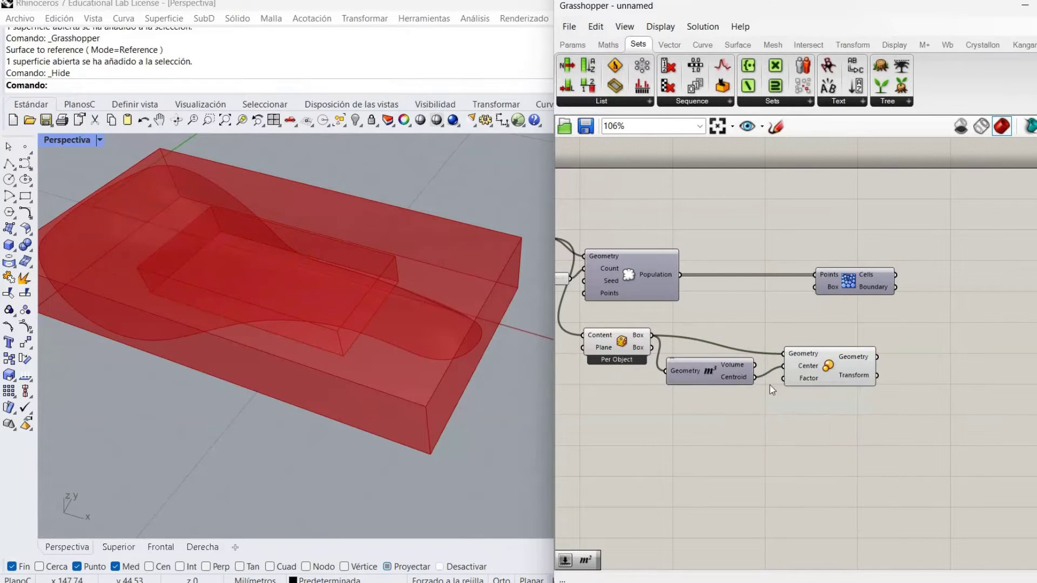
pyautogui.doubleClick(698, 395)
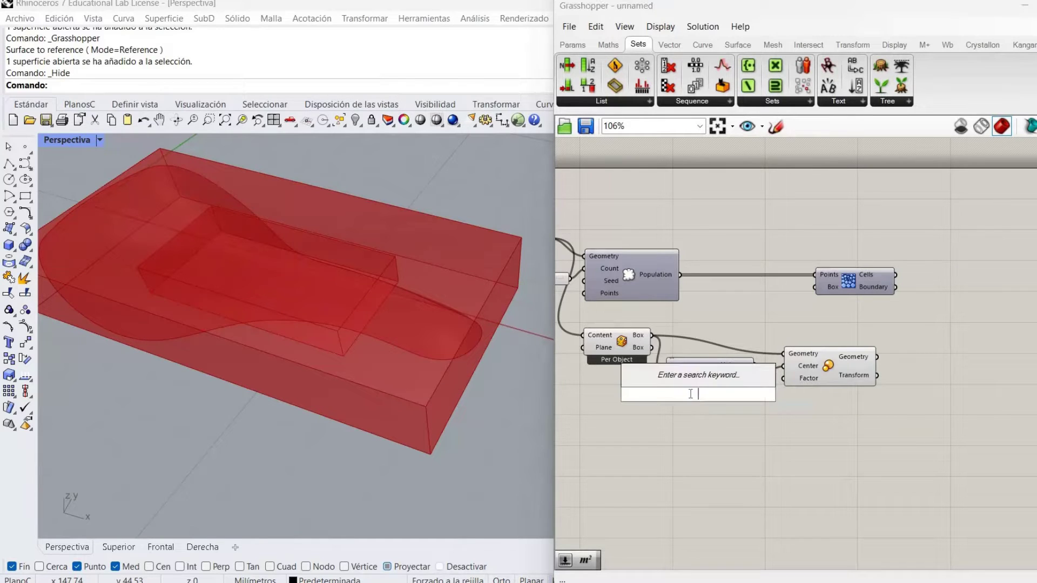
pyautogui.write('1.1')
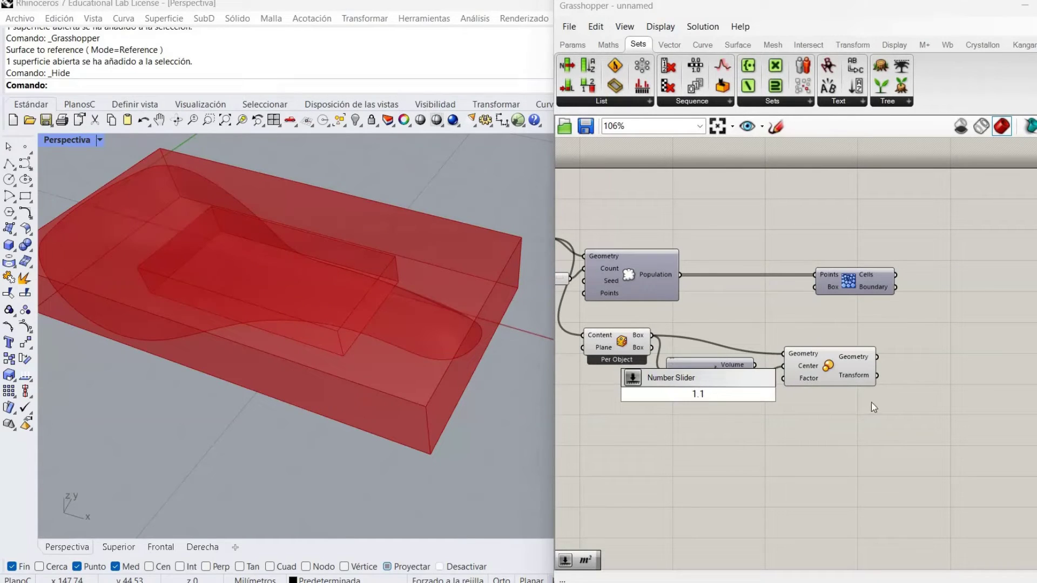
pyautogui.press('Return')
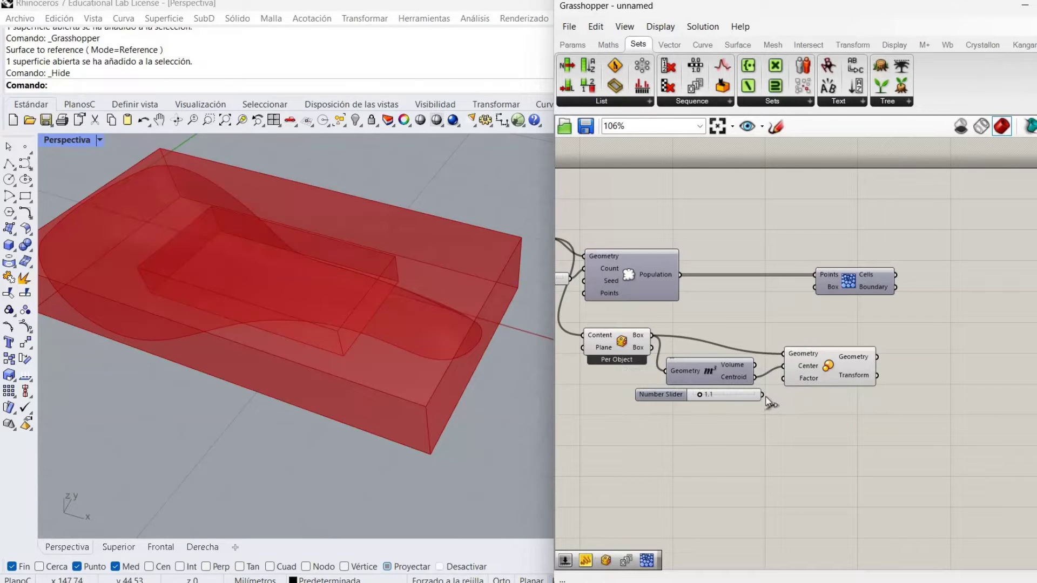
# - Hide the bounding box preview and wire the scaled box into Voronoi 3D's Box input
pyautogui.rightClick(626, 343)
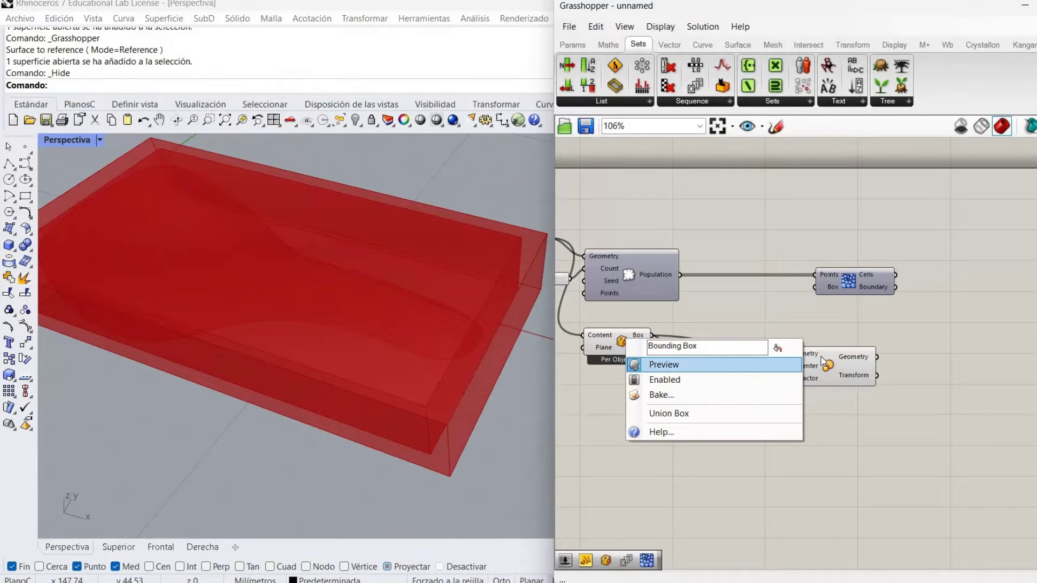
pyautogui.click(660, 364)
pyautogui.moveTo(872, 351); pyautogui.dragTo(815, 287)
pyautogui.moveTo(886, 284); pyautogui.dragTo(926, 278)
# - Preview the Voronoi 3D cells and the scaled box, viewed from a lower front angle
pyautogui.rightClick(894, 276)
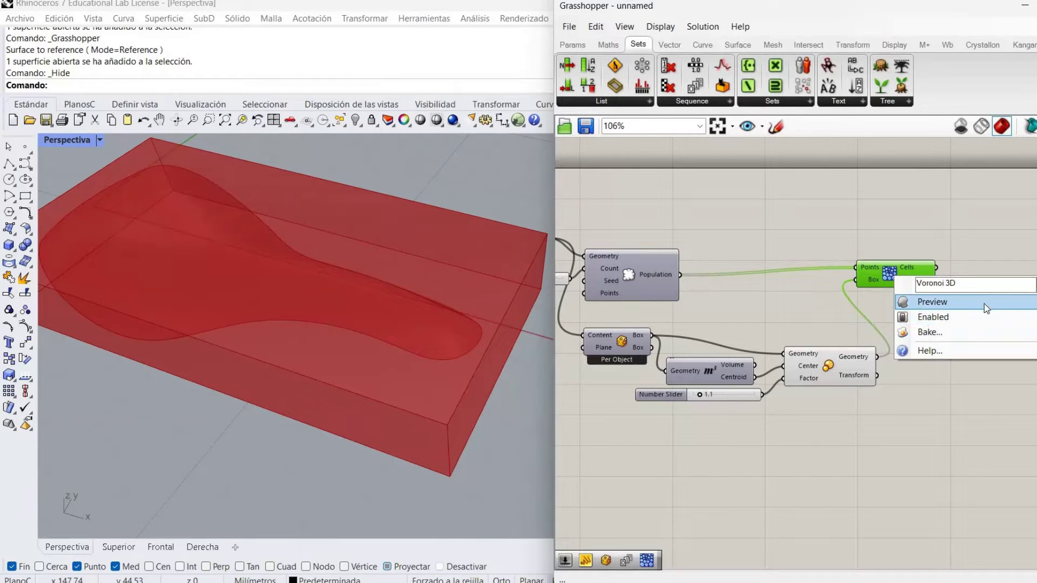
pyautogui.click(931, 302)
pyautogui.click(893, 455)
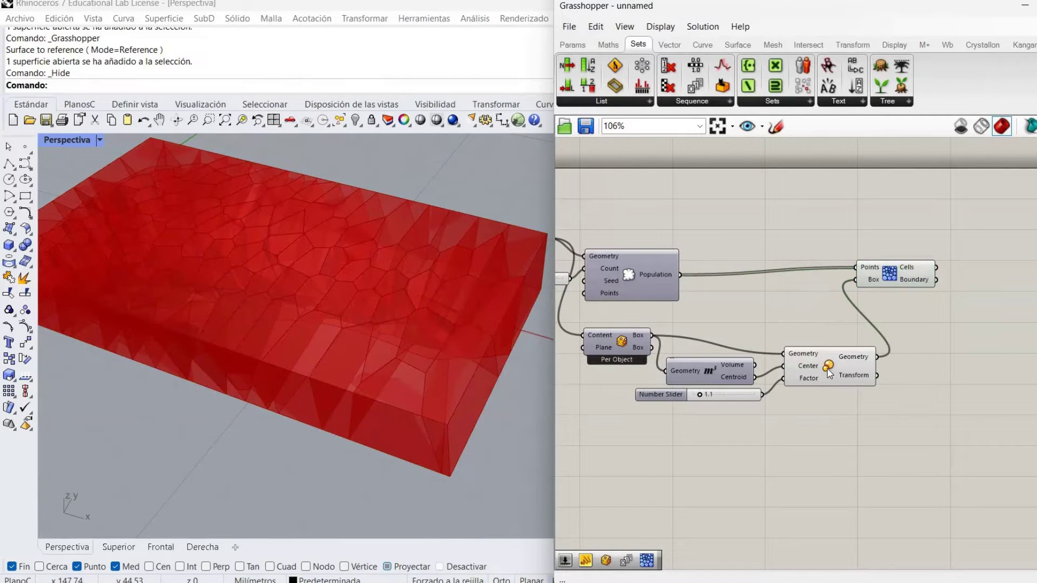
pyautogui.rightClick(828, 370)
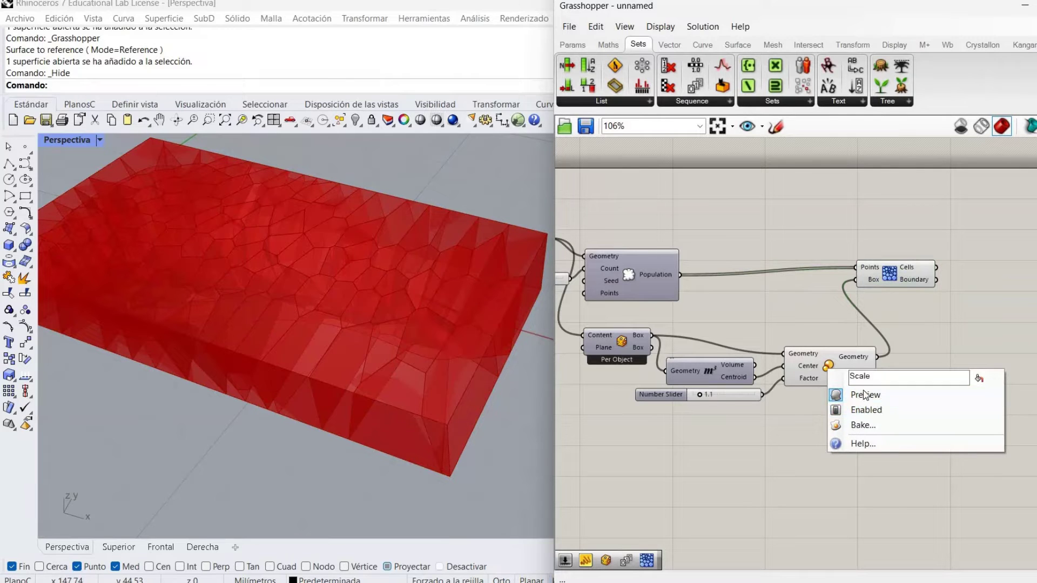
pyautogui.click(867, 396)
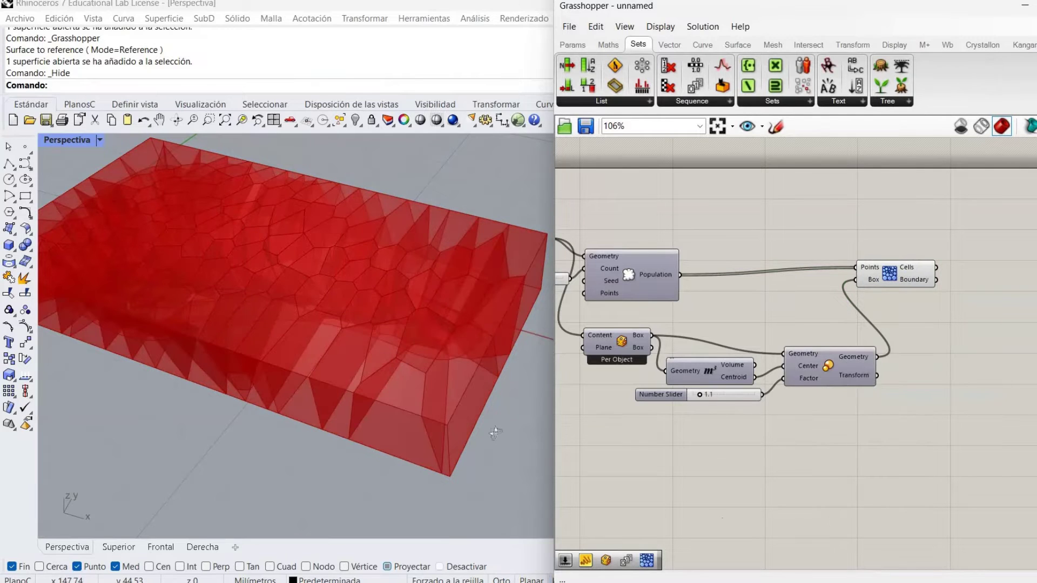
pyautogui.moveTo(459, 373); pyautogui.dragTo(734, 380, button='right')
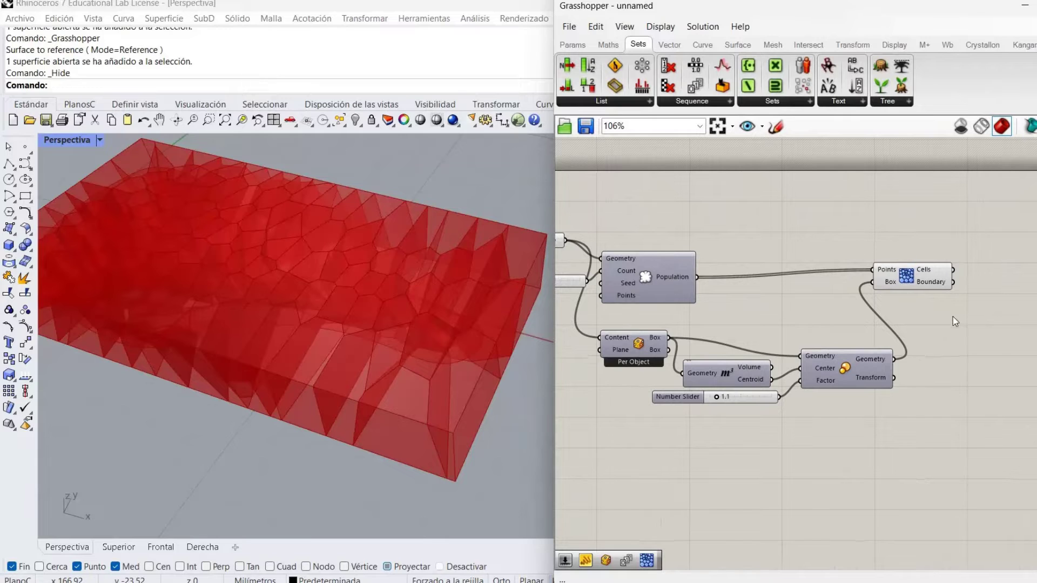
# - Add a Brep | Brep intersection of the saddle Brep with the Voronoi cells, hiding the cell volumes
pyautogui.moveTo(952, 317); pyautogui.dragTo(931, 257, button='right')
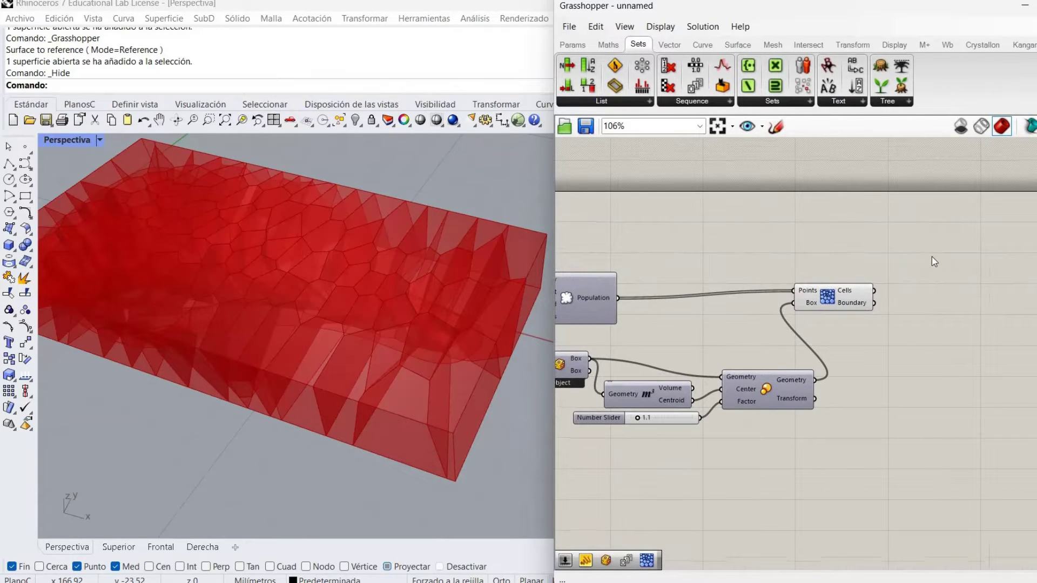
pyautogui.doubleClick(933, 257)
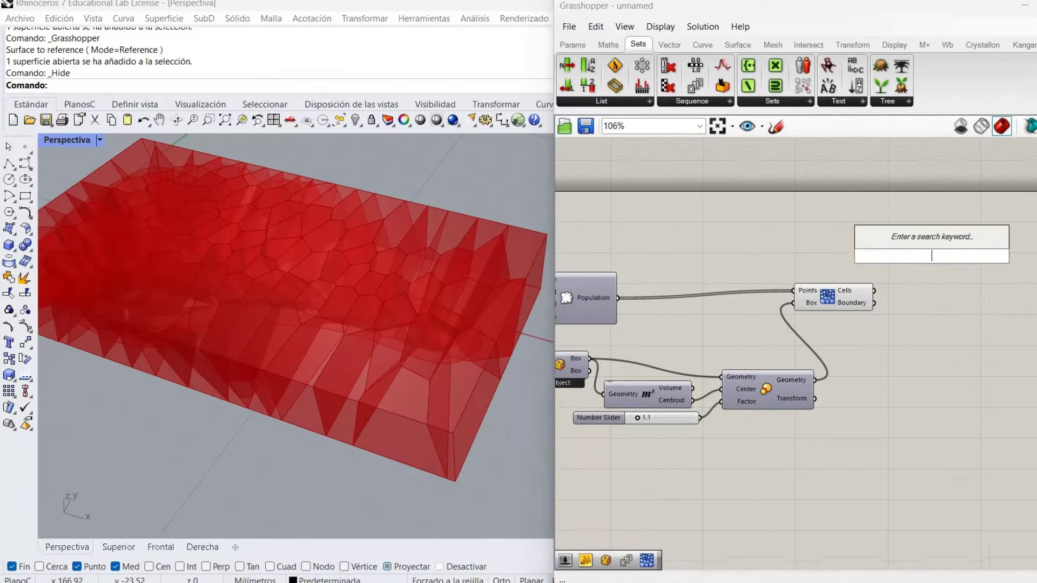
pyautogui.write('brep')
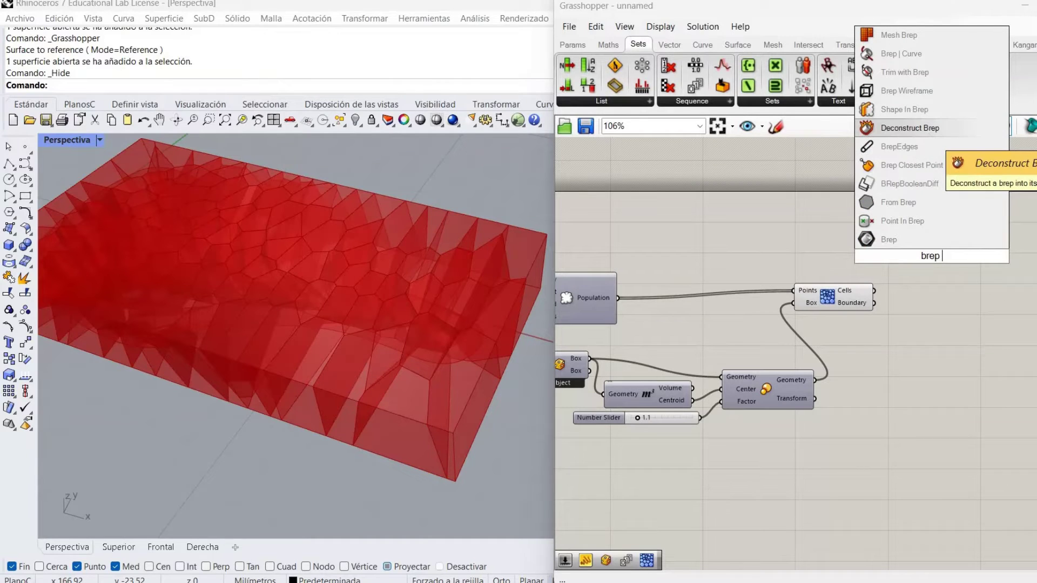
pyautogui.write(' br')
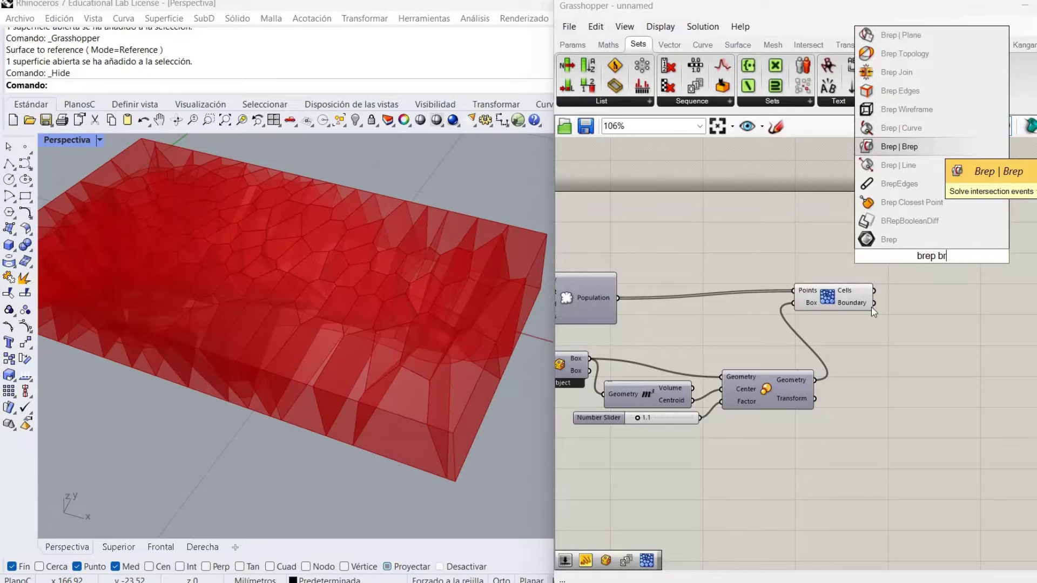
pyautogui.press('Return')
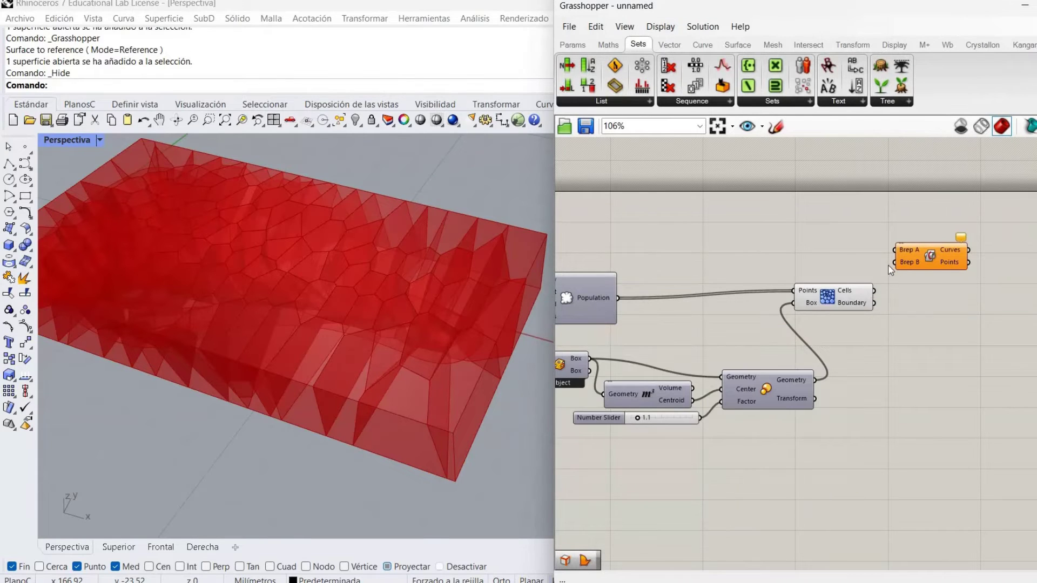
pyautogui.moveTo(575, 247); pyautogui.dragTo(706, 241, button='right')
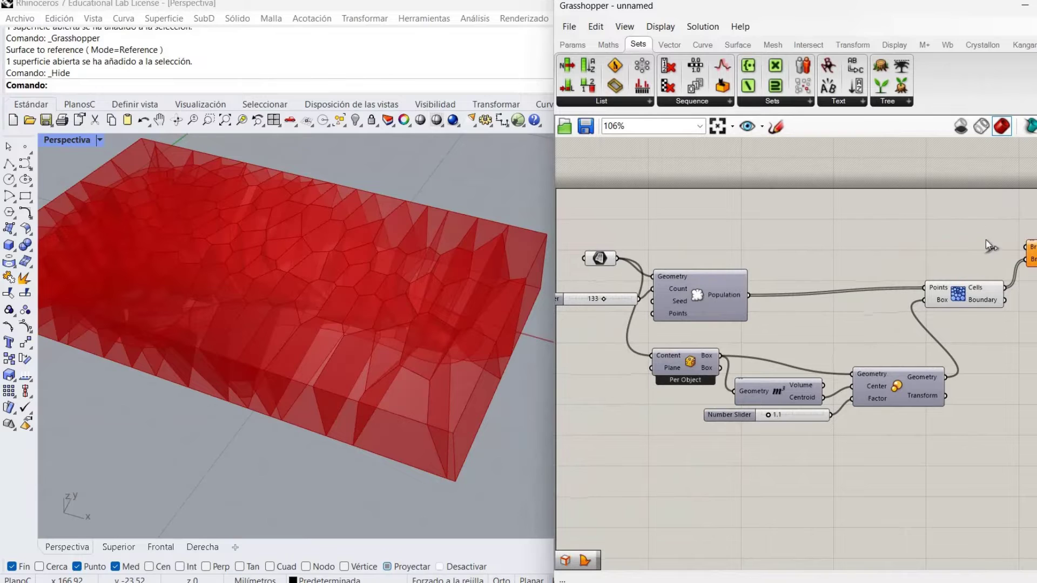
pyautogui.moveTo(617, 258); pyautogui.dragTo(1026, 246)
pyautogui.moveTo(893, 300); pyautogui.dragTo(799, 316, button='right')
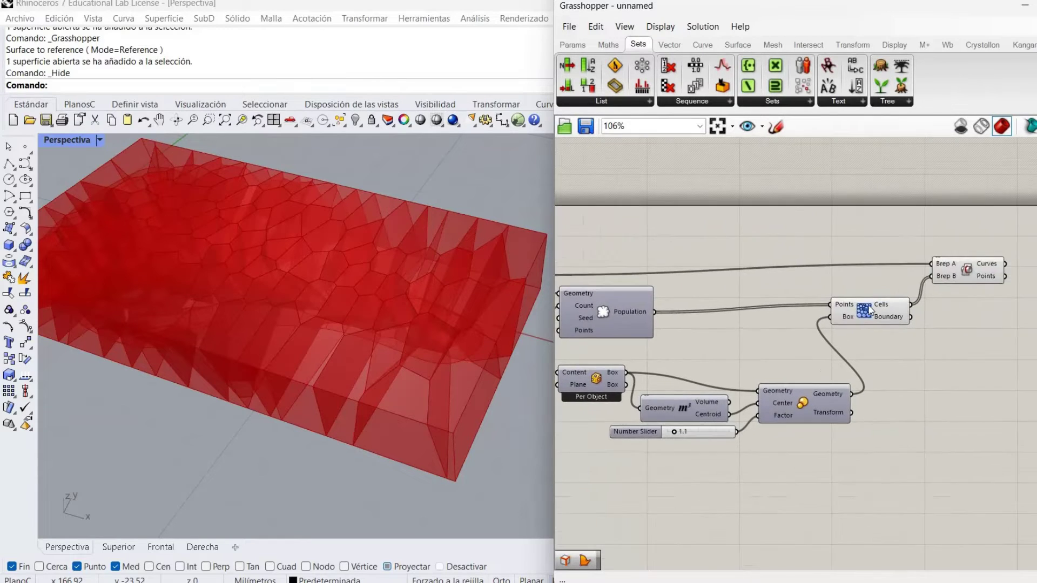
pyautogui.rightClick(863, 311)
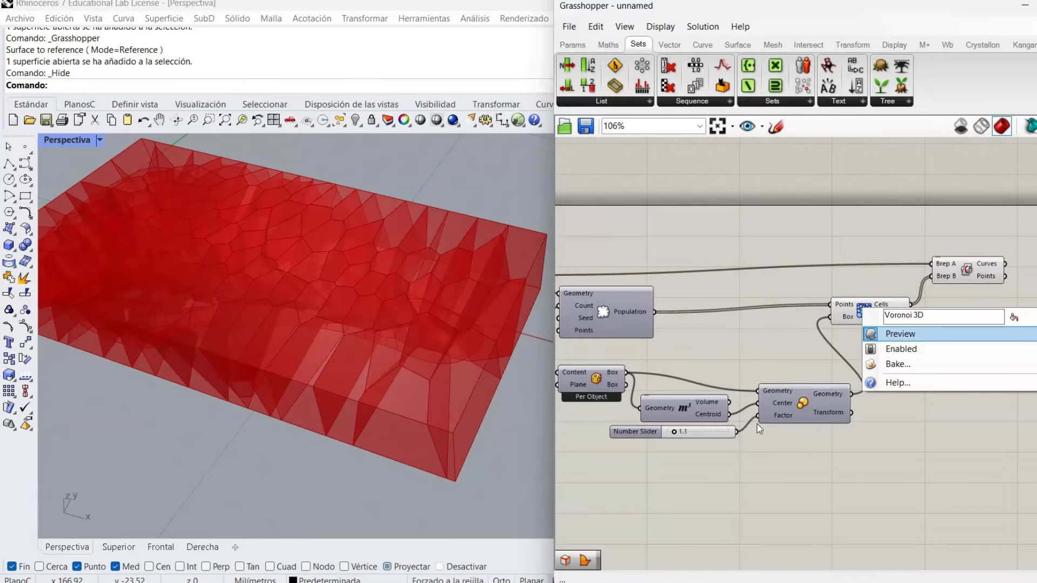
pyautogui.click(898, 334)
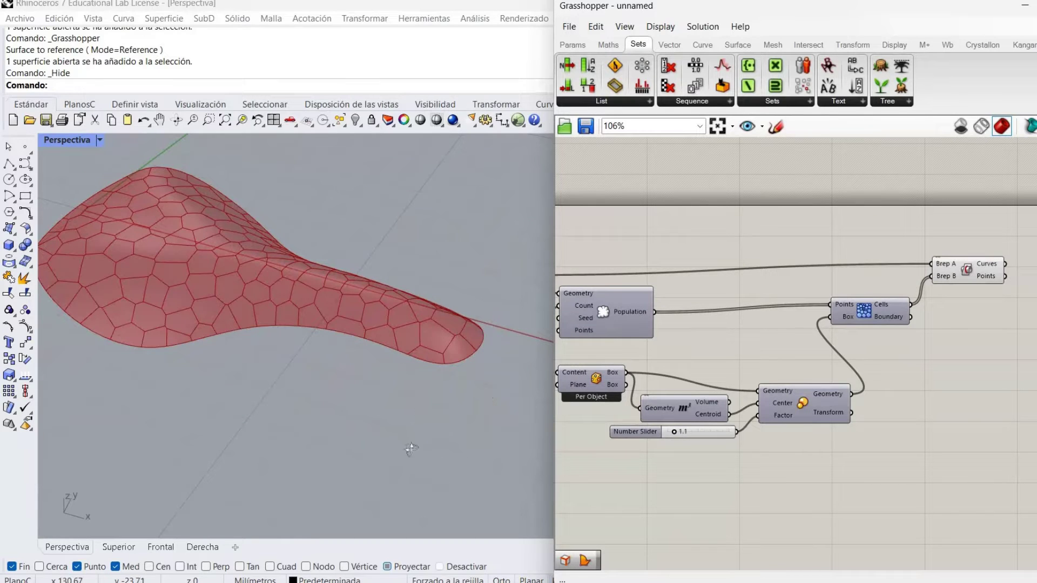
# - Vary the Populate point count from 72 upward, settling around 126 for the saddle's cell pattern
pyautogui.moveTo(411, 451); pyautogui.dragTo(660, 338, button='right')
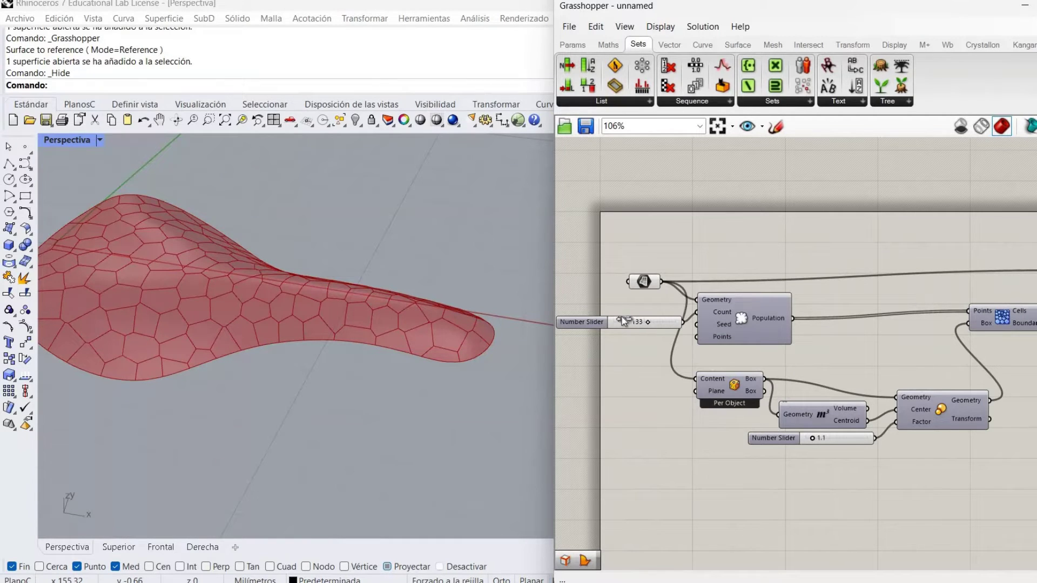
pyautogui.moveTo(623, 322); pyautogui.dragTo(620, 322)
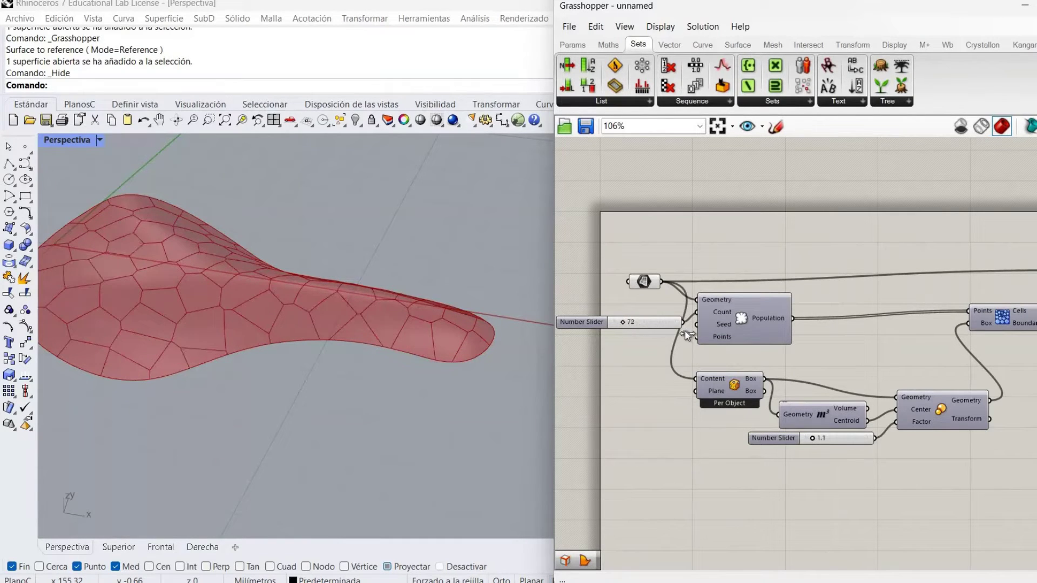
pyautogui.moveTo(685, 332); pyautogui.dragTo(633, 365)
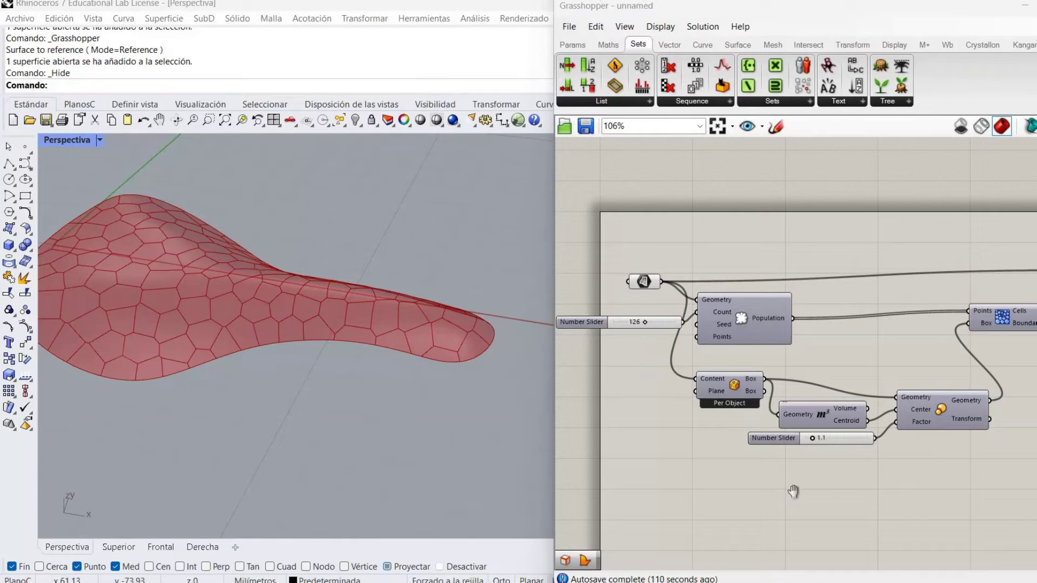
pyautogui.moveTo(794, 489); pyautogui.dragTo(777, 388, button='right')
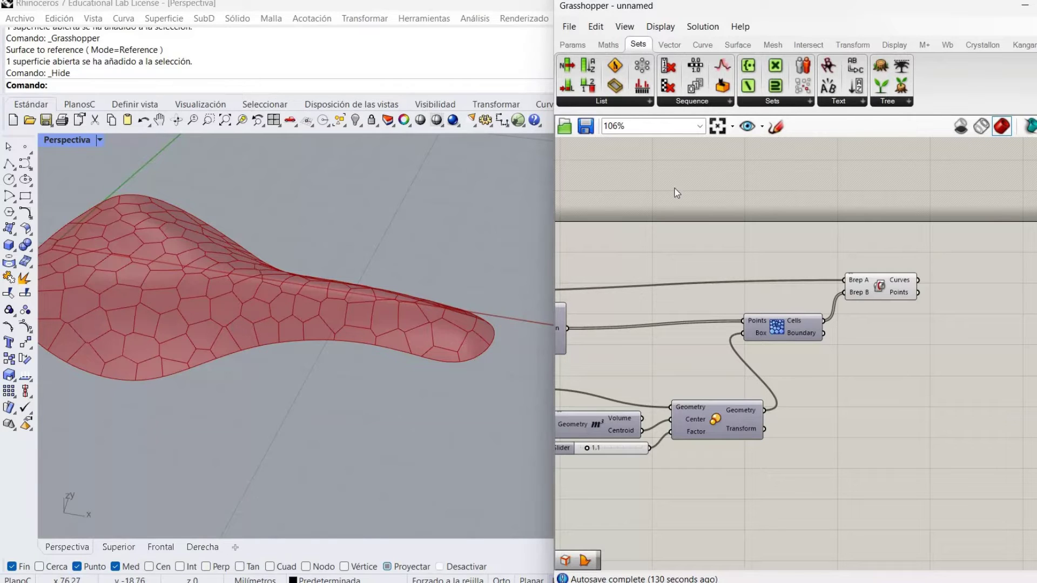
# - Place a second Scale component to the right of the Brep | Brep intersection
pyautogui.moveTo(983, 326); pyautogui.dragTo(885, 341, button='right')
pyautogui.doubleClick(885, 341)
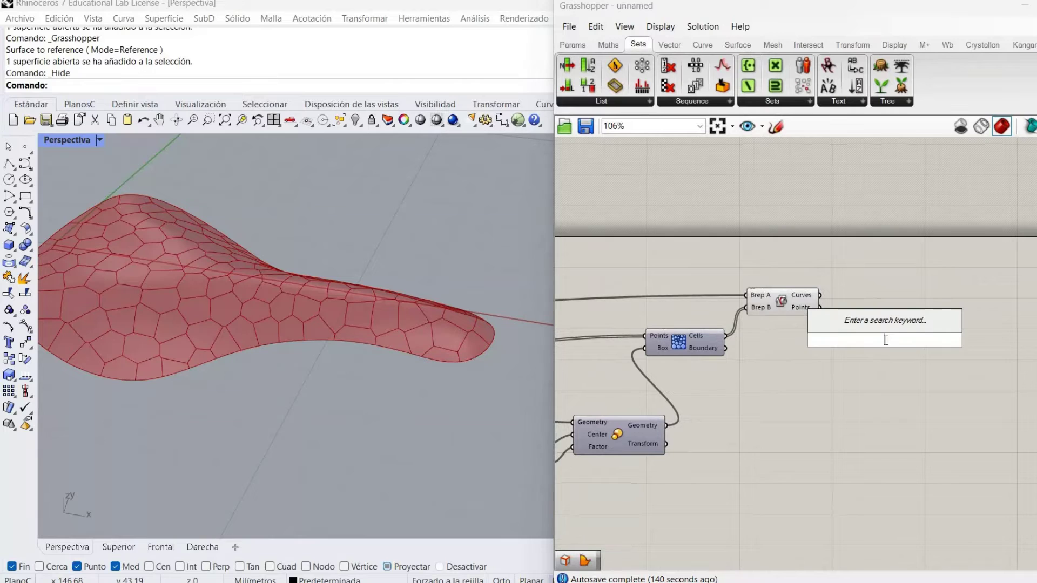
pyautogui.write('ssc')
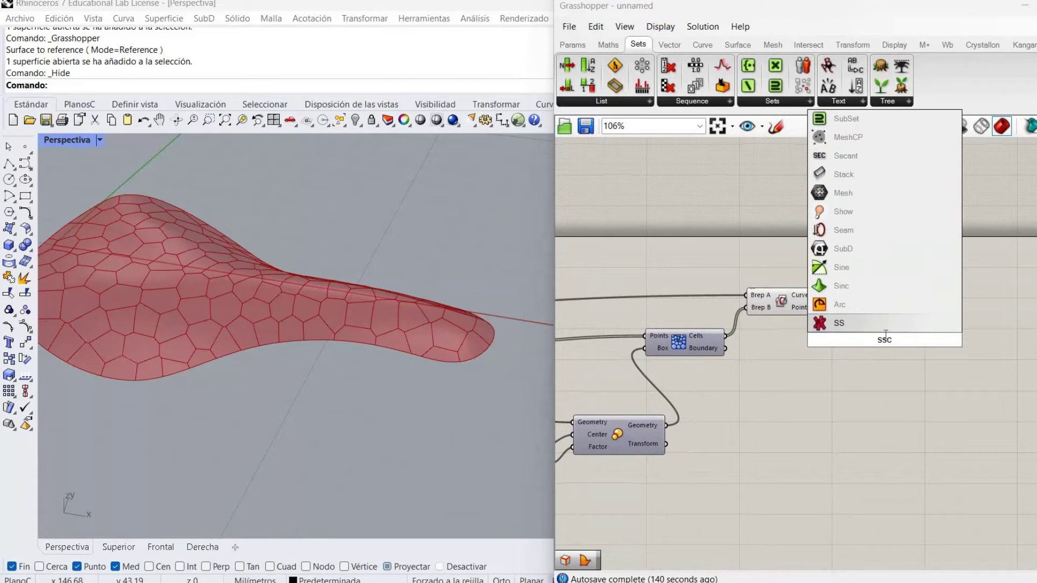
pyautogui.press('BackSpace')
pyautogui.press('BackSpace')
pyautogui.write('ca')
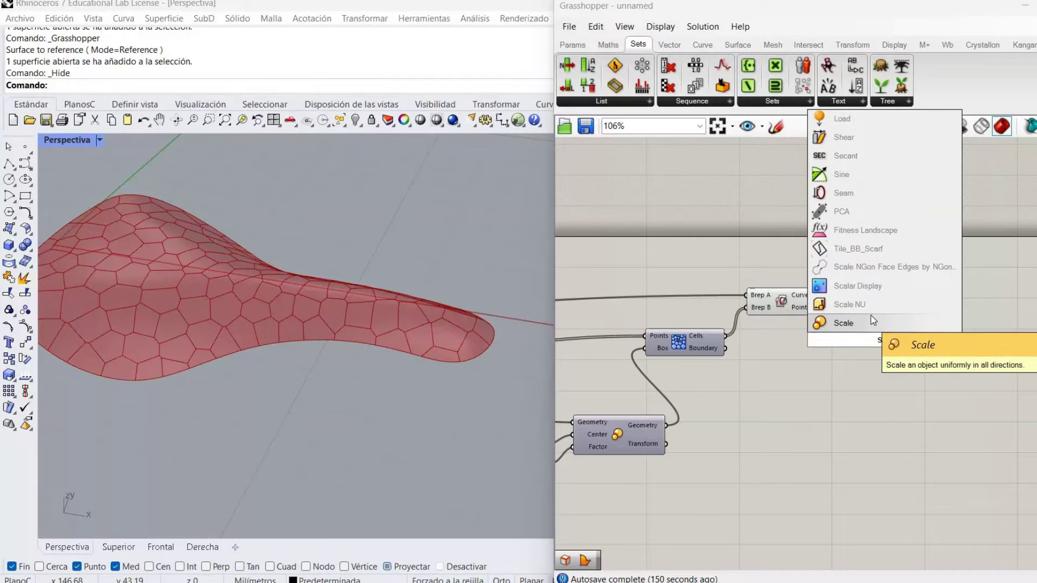
pyautogui.click(872, 319)
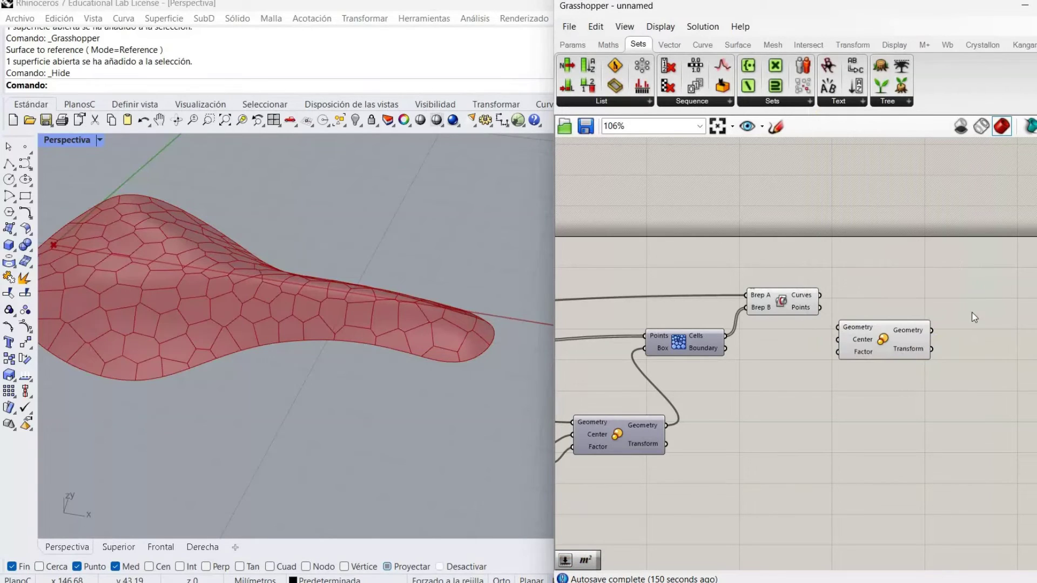
pyautogui.moveTo(880, 337); pyautogui.dragTo(991, 279)
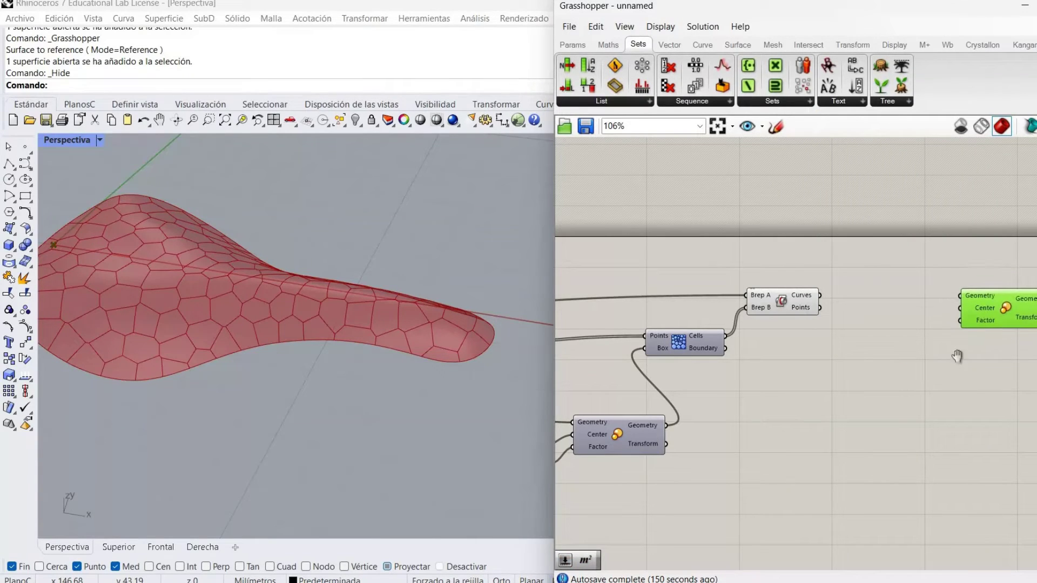
pyautogui.click(864, 348)
pyautogui.moveTo(956, 363); pyautogui.dragTo(859, 354, button='right')
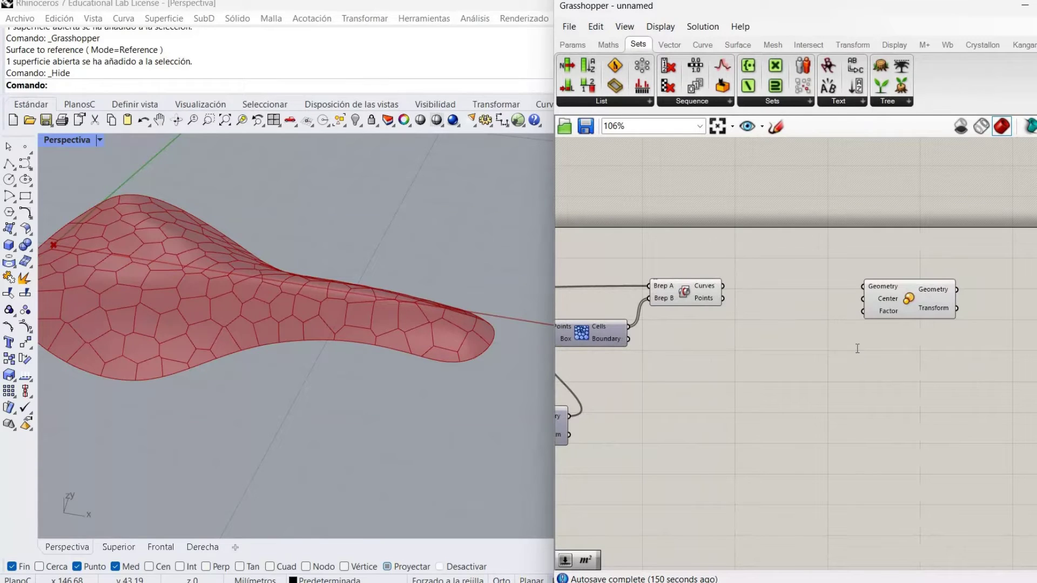
# - Place an Average (Arithmetic mean) component beside the new Scale component
pyautogui.doubleClick(857, 349)
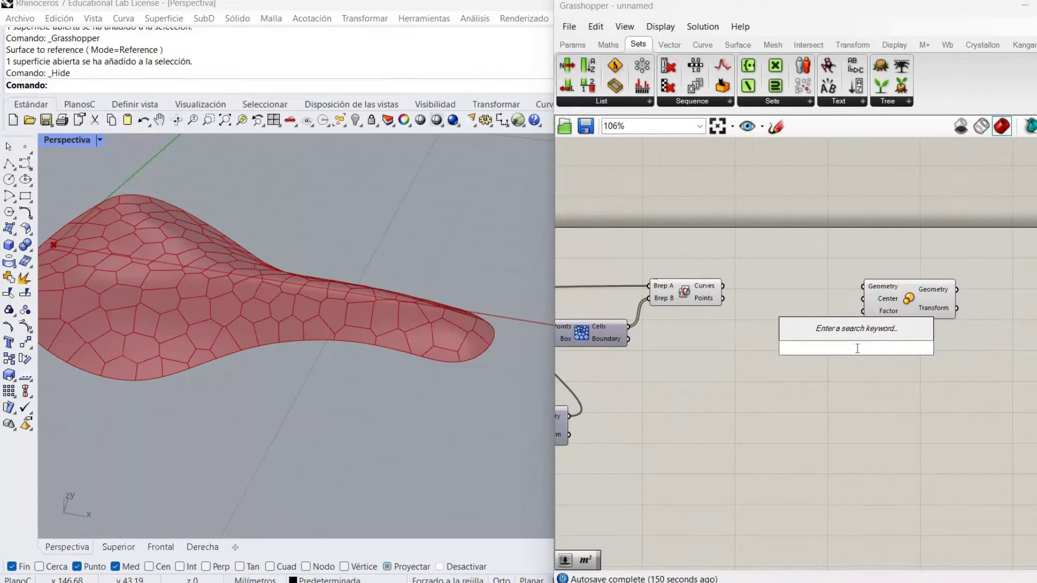
pyautogui.write('are')
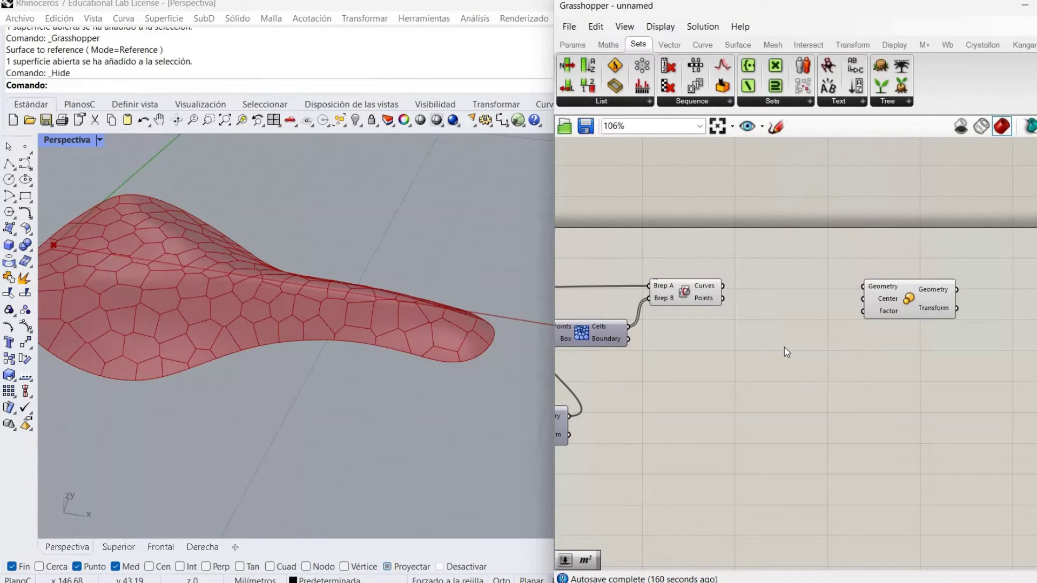
pyautogui.doubleClick(786, 347)
pyautogui.write('av')
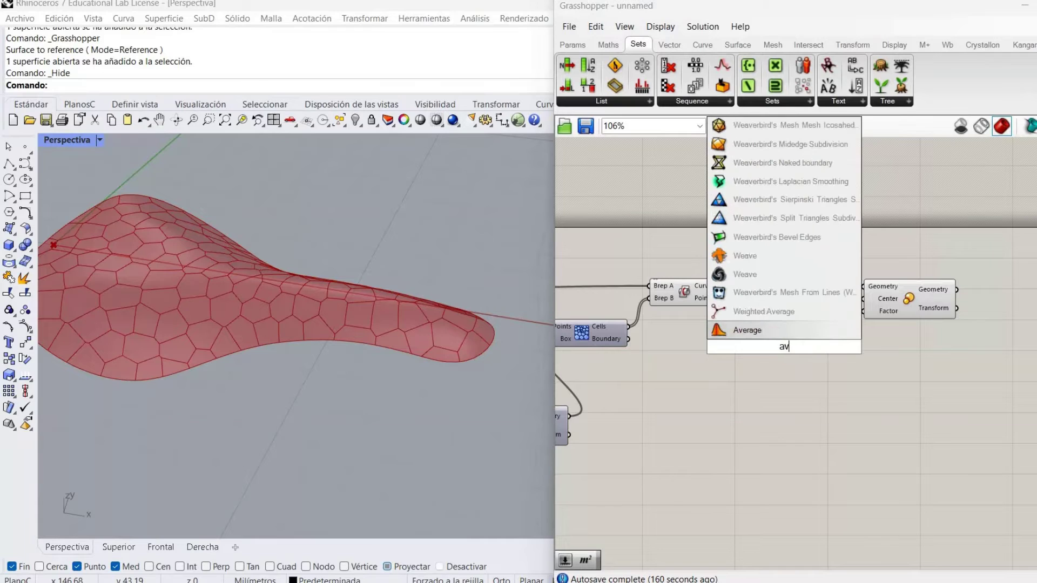
pyautogui.click(750, 331)
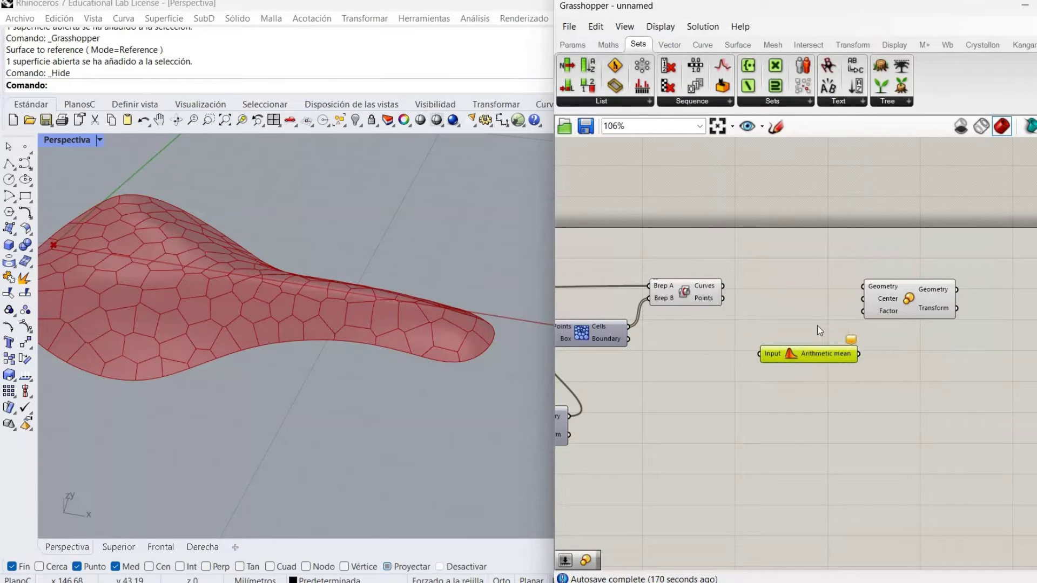
pyautogui.moveTo(939, 306); pyautogui.dragTo(977, 311)
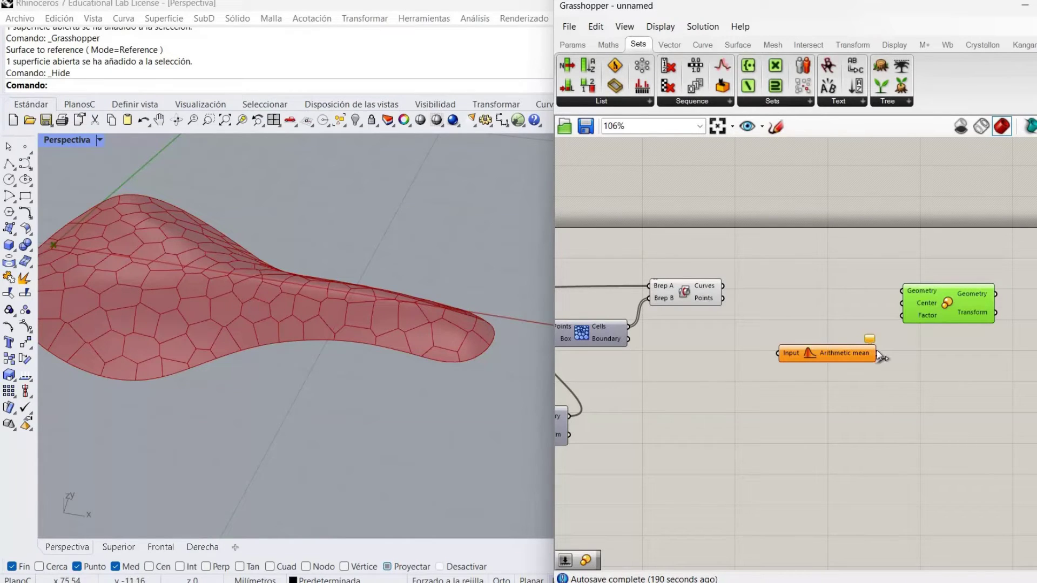
# - Insert a Polyline component into the definition
pyautogui.moveTo(837, 350); pyautogui.dragTo(782, 348, button='right')
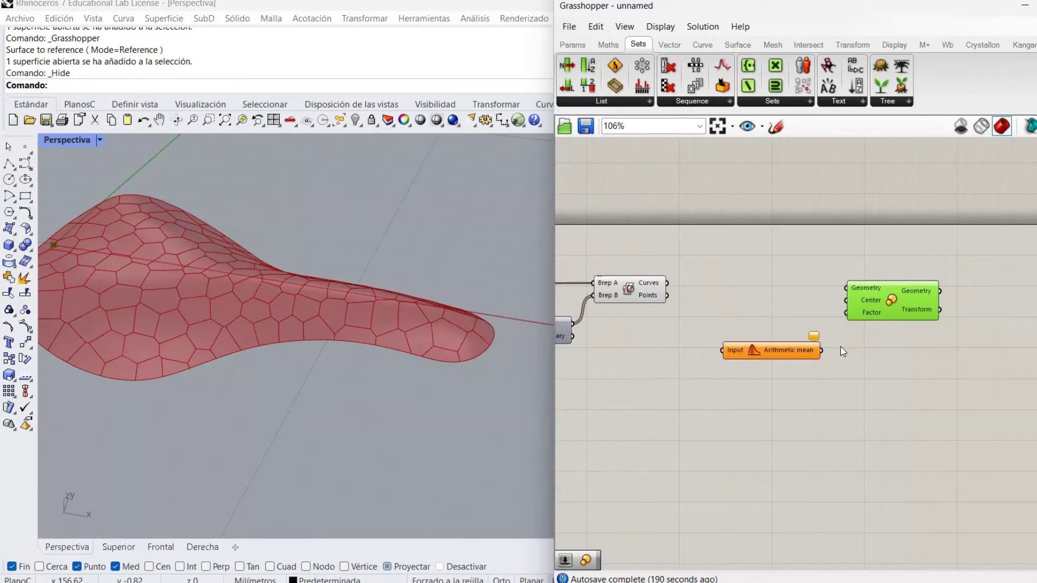
pyautogui.click(846, 355)
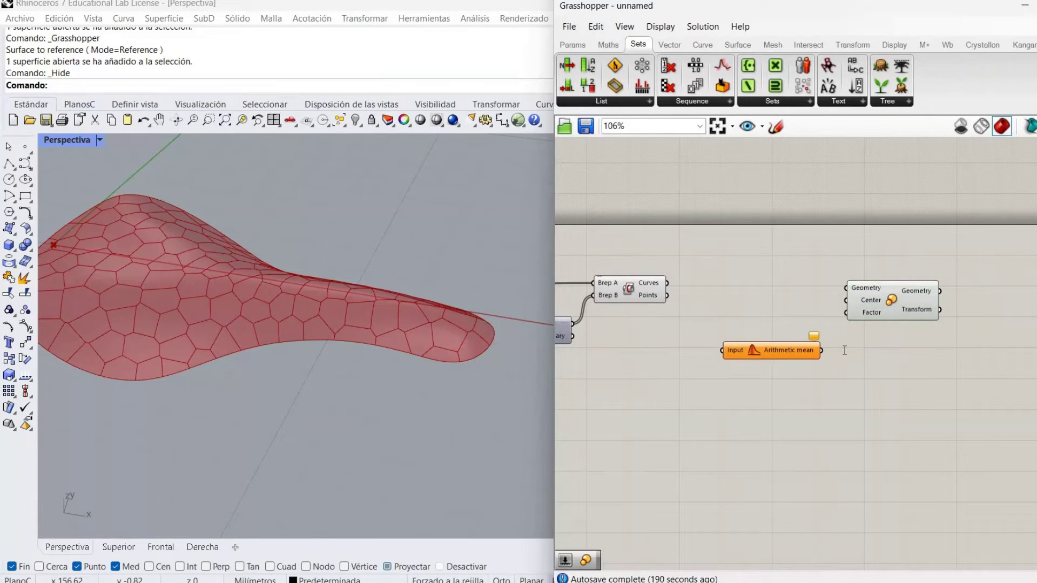
pyautogui.doubleClick(845, 350)
pyautogui.write('pol')
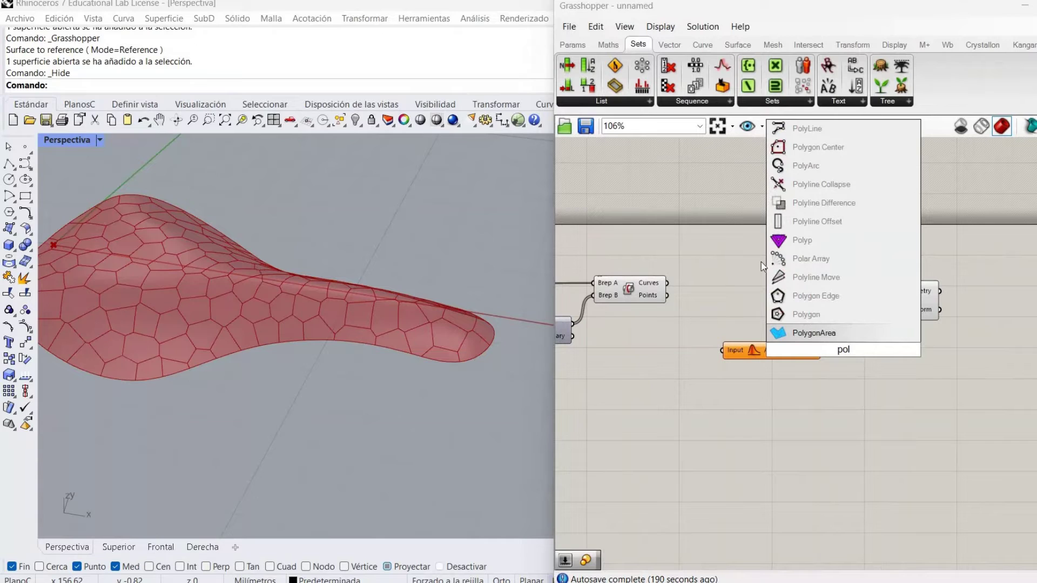
pyautogui.write('y')
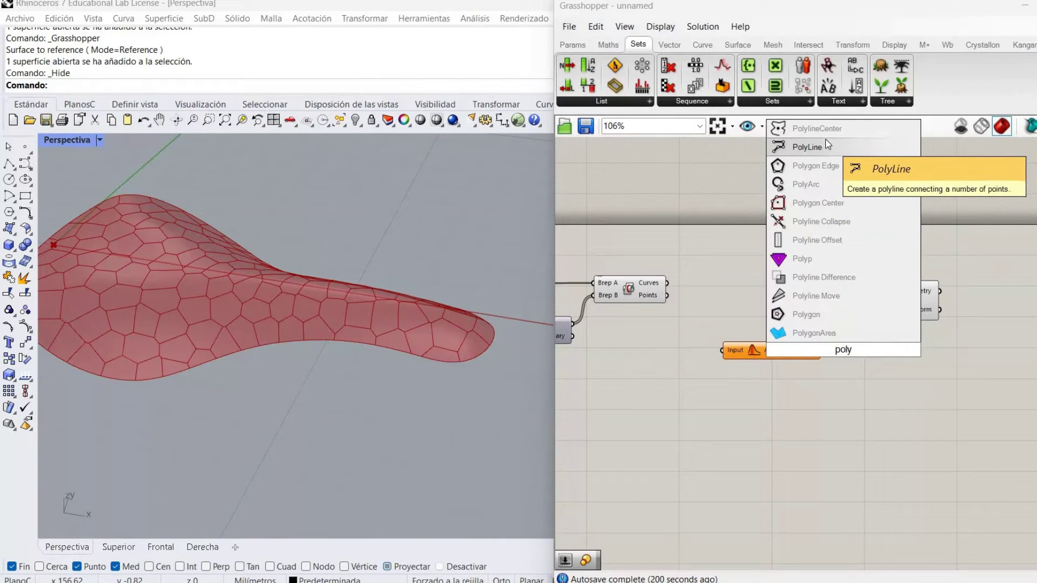
pyautogui.press('Return')
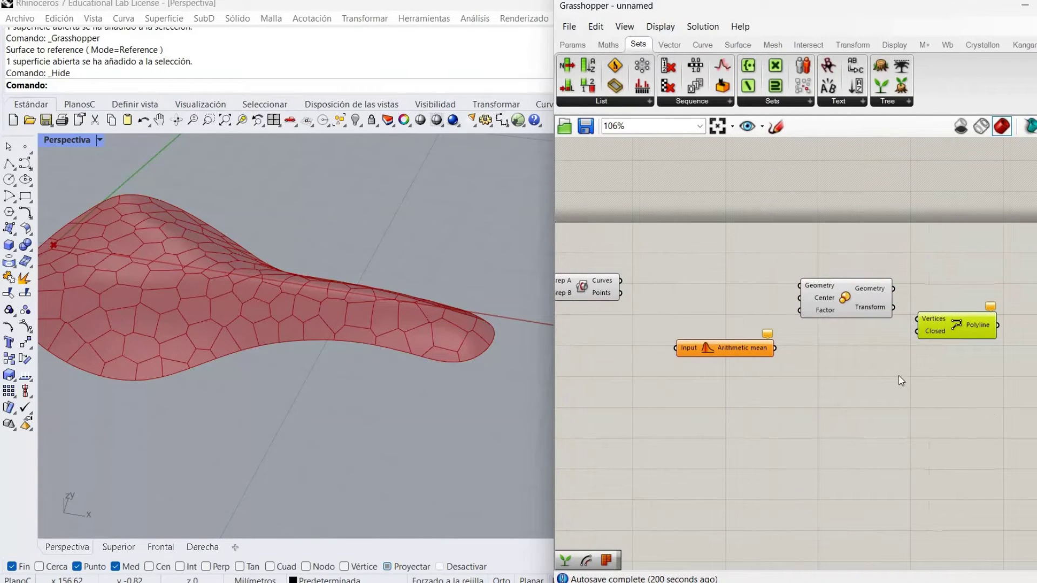
pyautogui.click(798, 368)
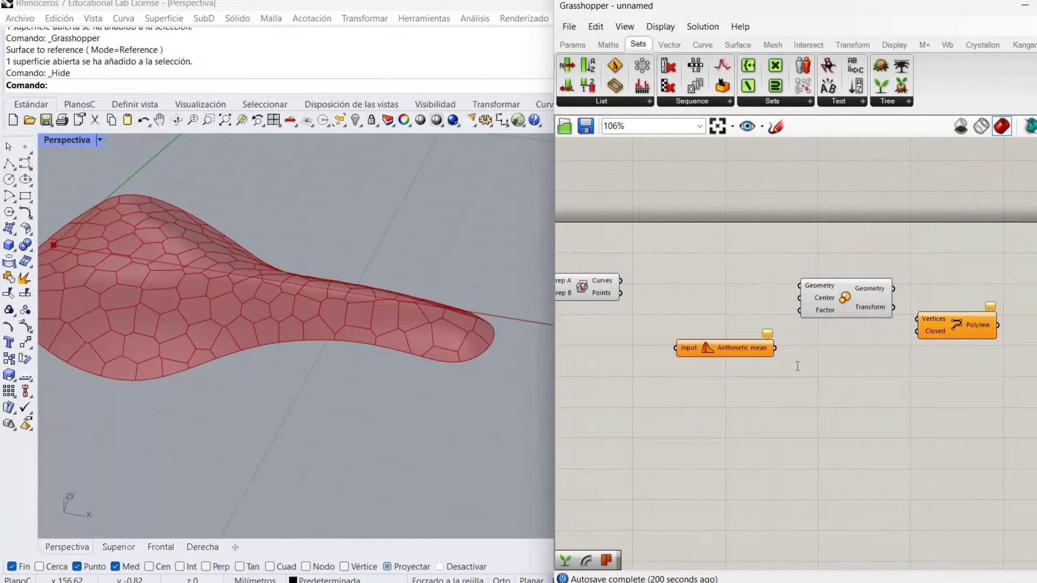
# - Insert a Discontinuity component beside the intersection curves, leaving Level at C1 tangency
pyautogui.doubleClick(797, 366)
pyautogui.write('dis')
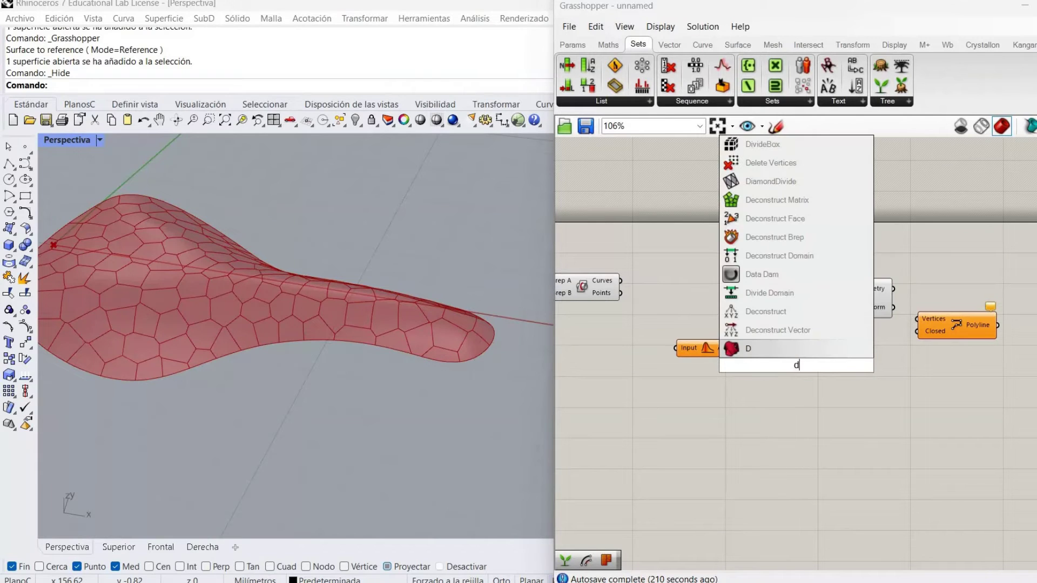
pyautogui.press('Up')
pyautogui.press('Up')
pyautogui.press('Up')
pyautogui.press('Up')
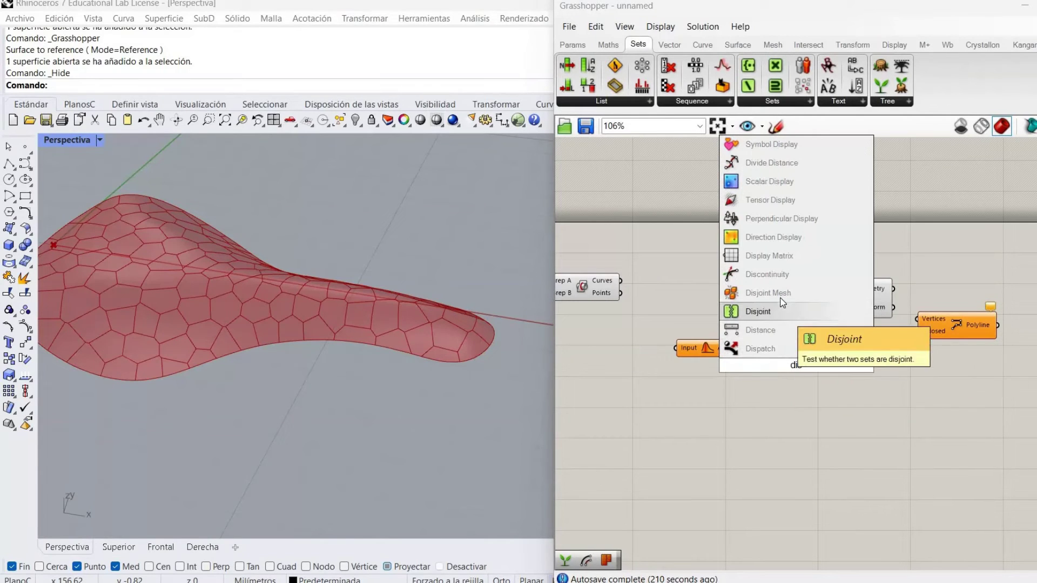
pyautogui.press('Return')
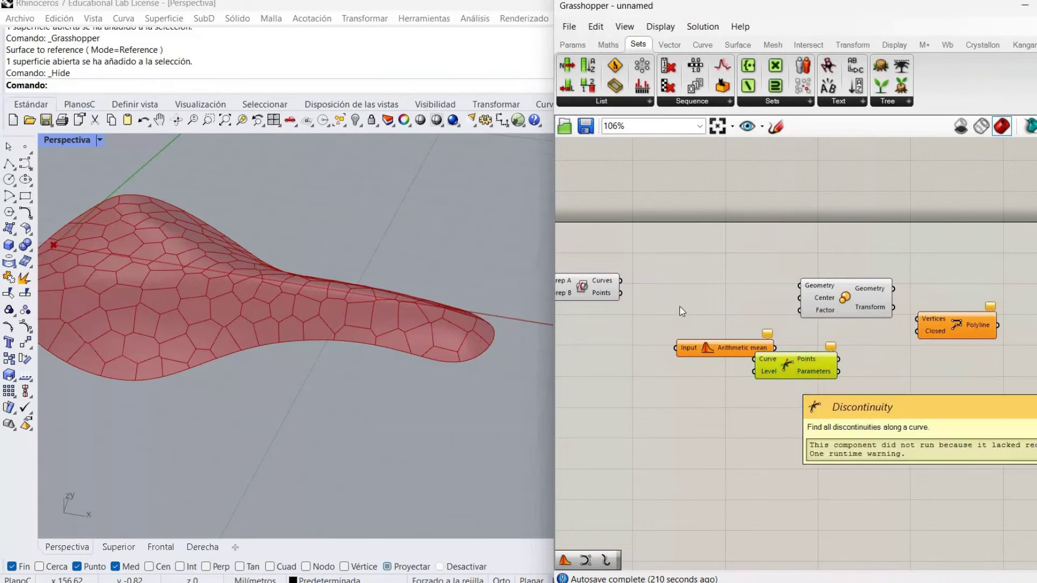
pyautogui.moveTo(794, 376); pyautogui.dragTo(706, 309)
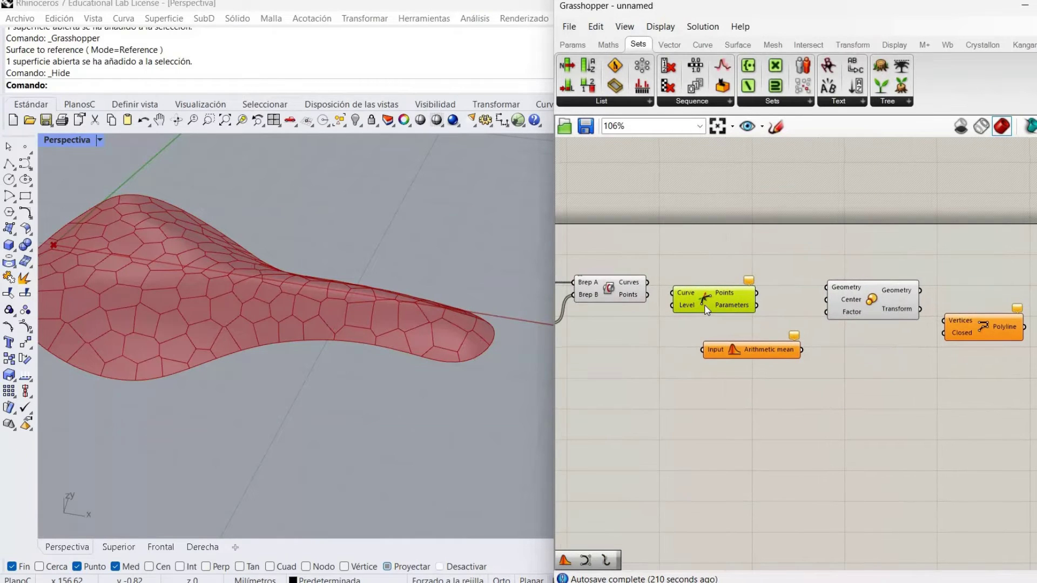
pyautogui.scroll(4, 705, 309)
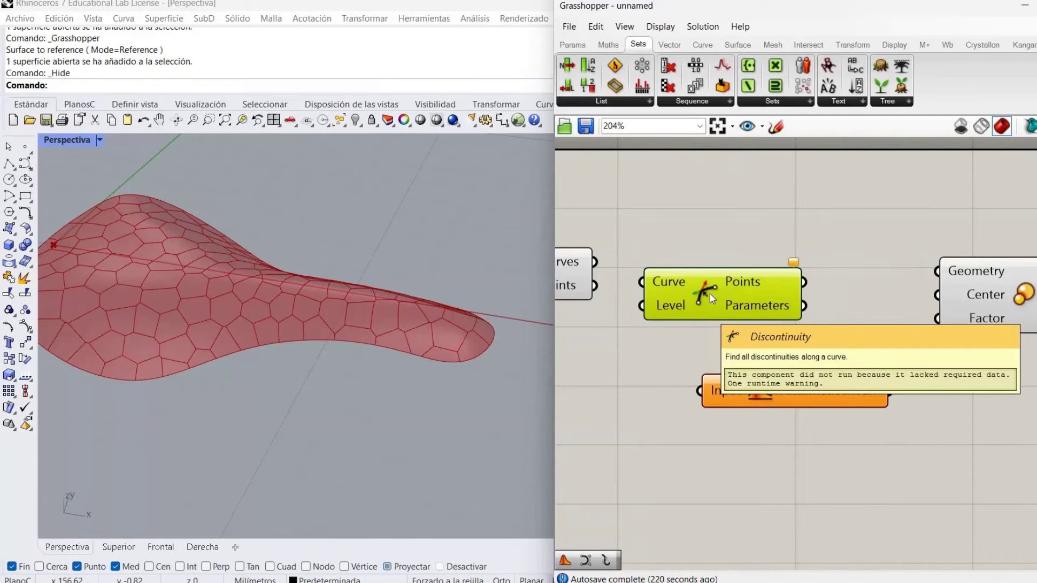
pyautogui.moveTo(680, 306)
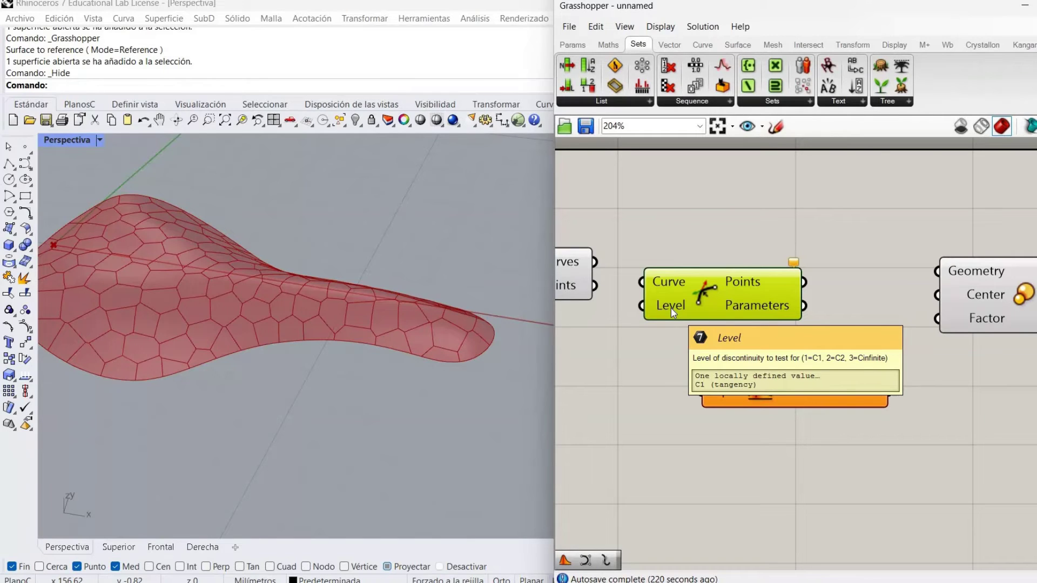
pyautogui.scroll(-2, 670, 308)
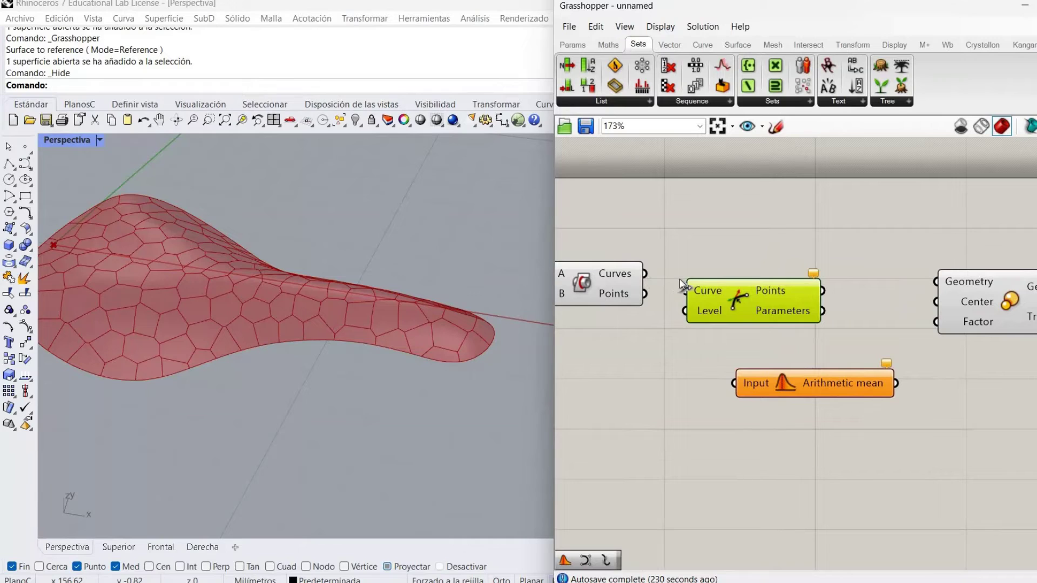
# - Feed intersection curves into Discontinuity; its points go to Scale Geometry and Arithmetic mean, the mean setting Center
pyautogui.moveTo(682, 286); pyautogui.dragTo(646, 274)
pyautogui.click(669, 319)
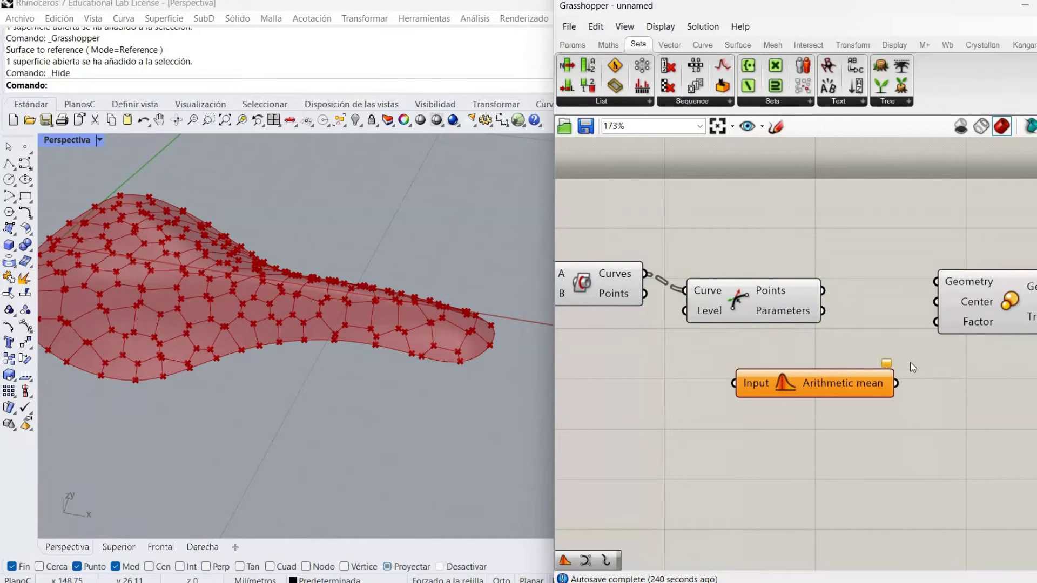
pyautogui.moveTo(952, 364); pyautogui.dragTo(896, 358, button='right')
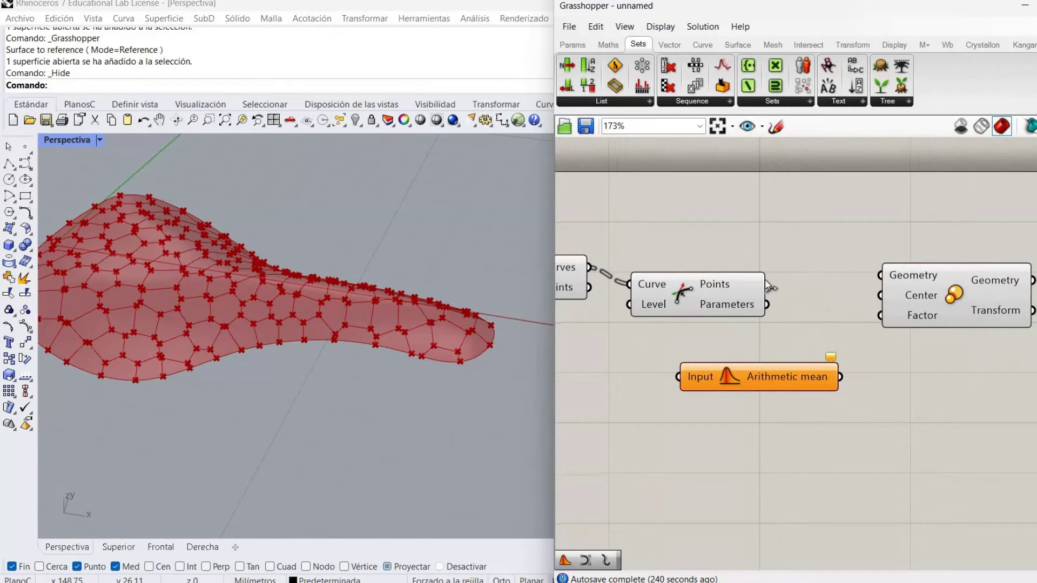
pyautogui.moveTo(767, 284); pyautogui.dragTo(881, 276)
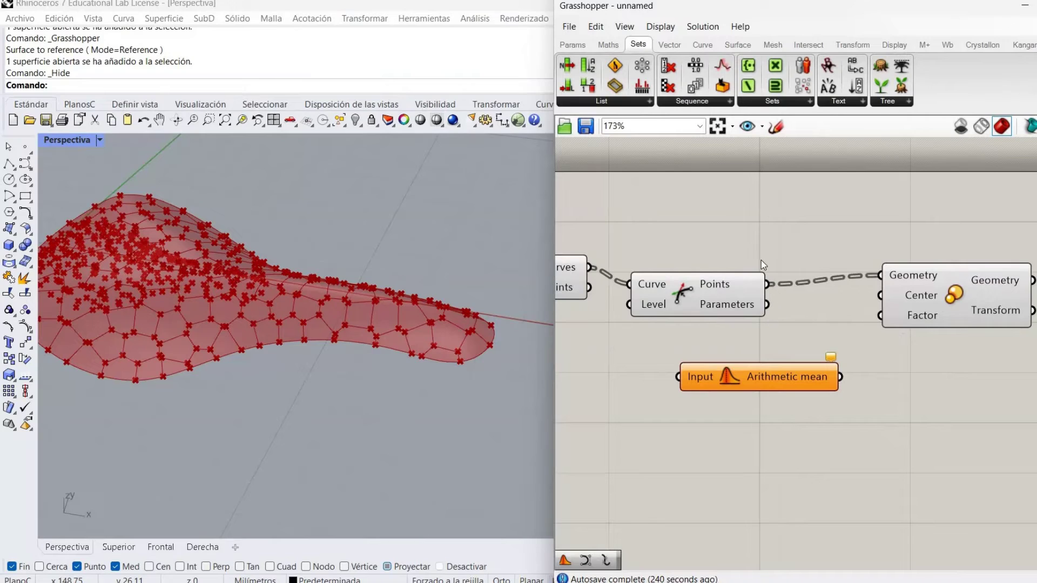
pyautogui.moveTo(767, 284); pyautogui.dragTo(682, 377)
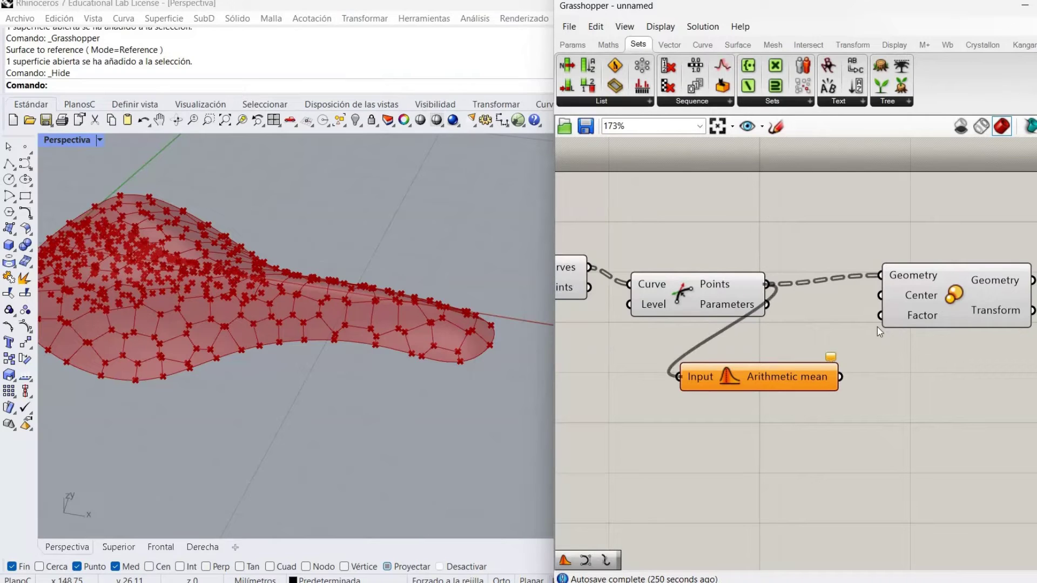
pyautogui.moveTo(841, 376); pyautogui.dragTo(893, 298)
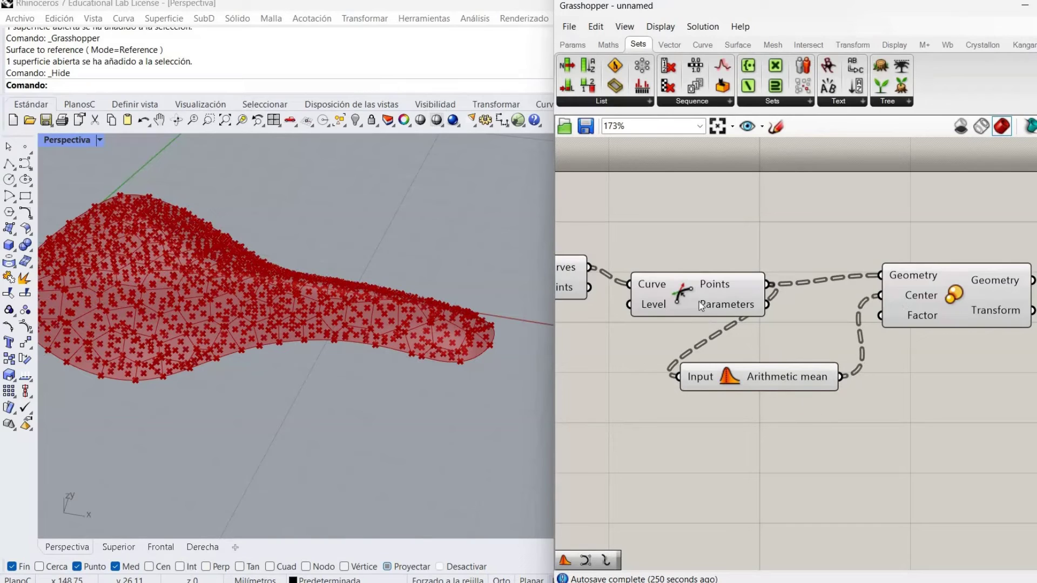
# - Hide the previews of the Discontinuity points and the averaged centre points
pyautogui.moveTo(733, 295); pyautogui.dragTo(646, 292)
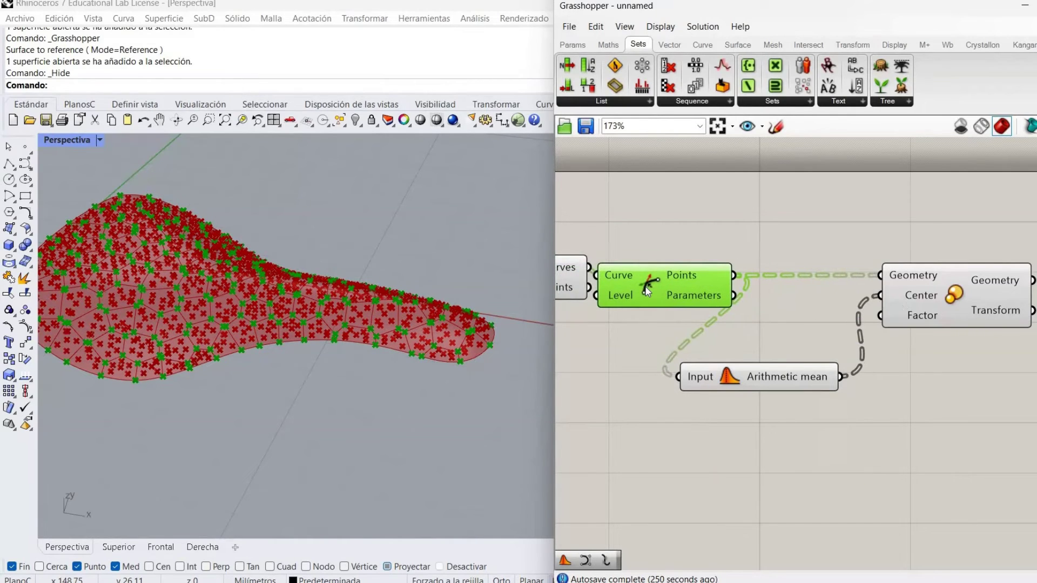
pyautogui.rightClick(648, 292)
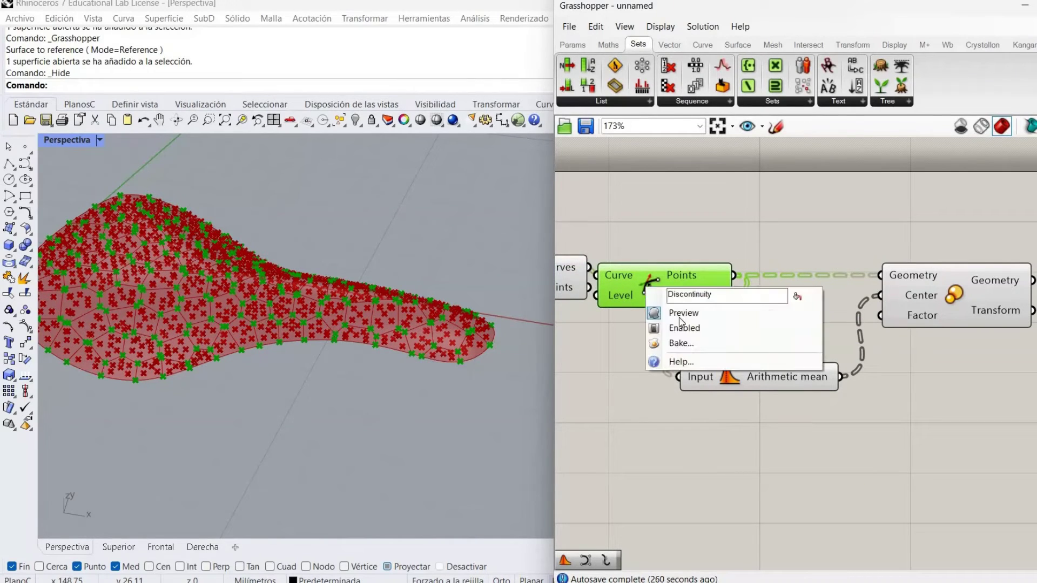
pyautogui.press('Return')
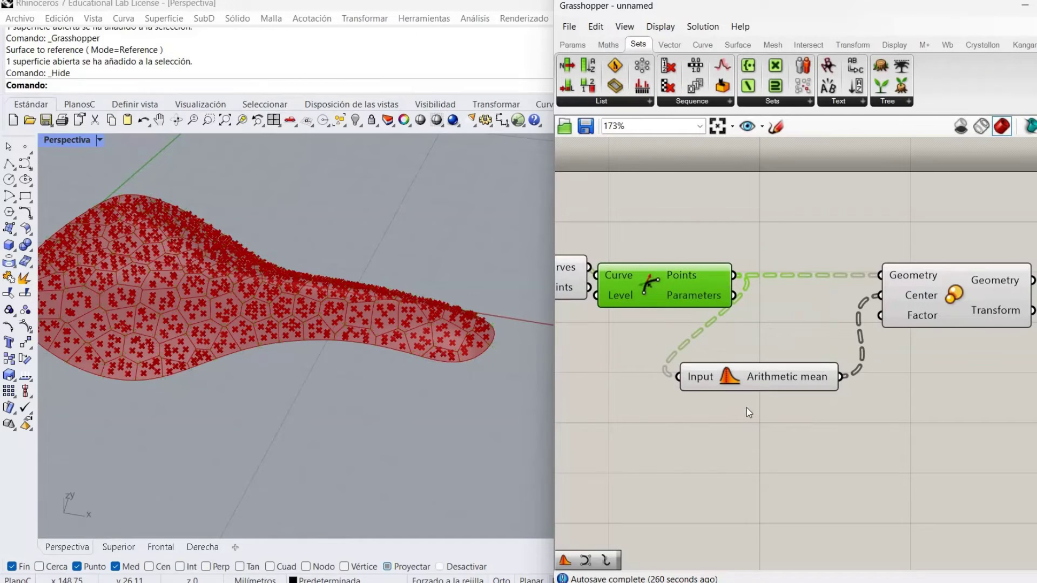
pyautogui.rightClick(737, 370)
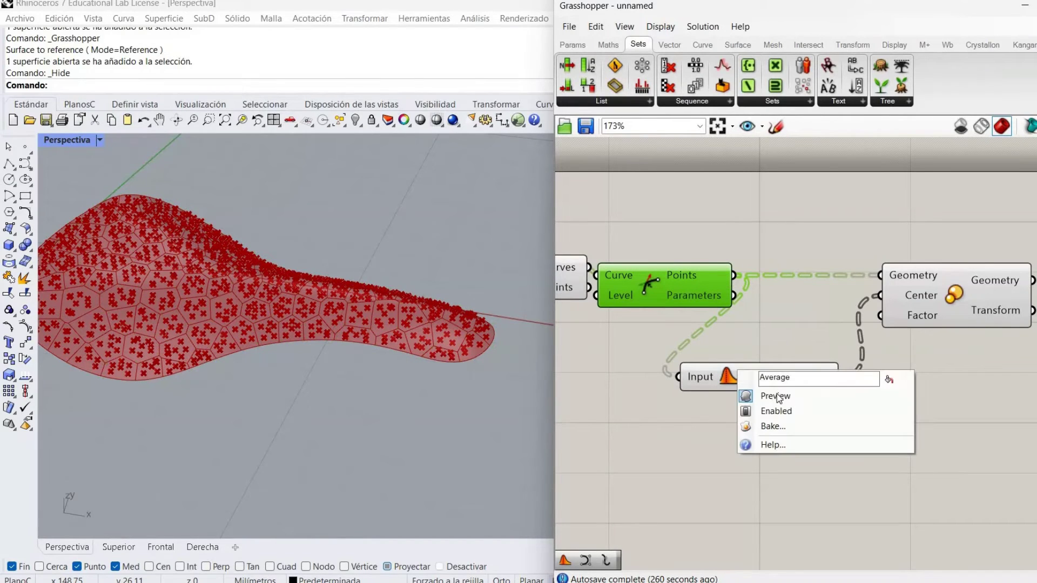
pyautogui.click(776, 397)
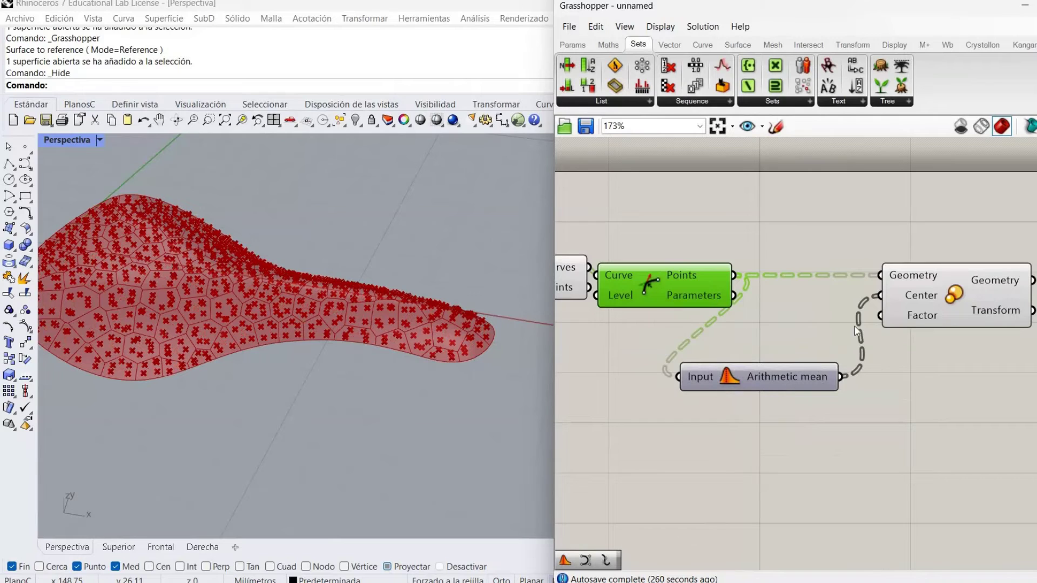
pyautogui.moveTo(854, 326); pyautogui.dragTo(805, 345, button='right')
pyautogui.moveTo(877, 343); pyautogui.dragTo(900, 352)
pyautogui.click(899, 356)
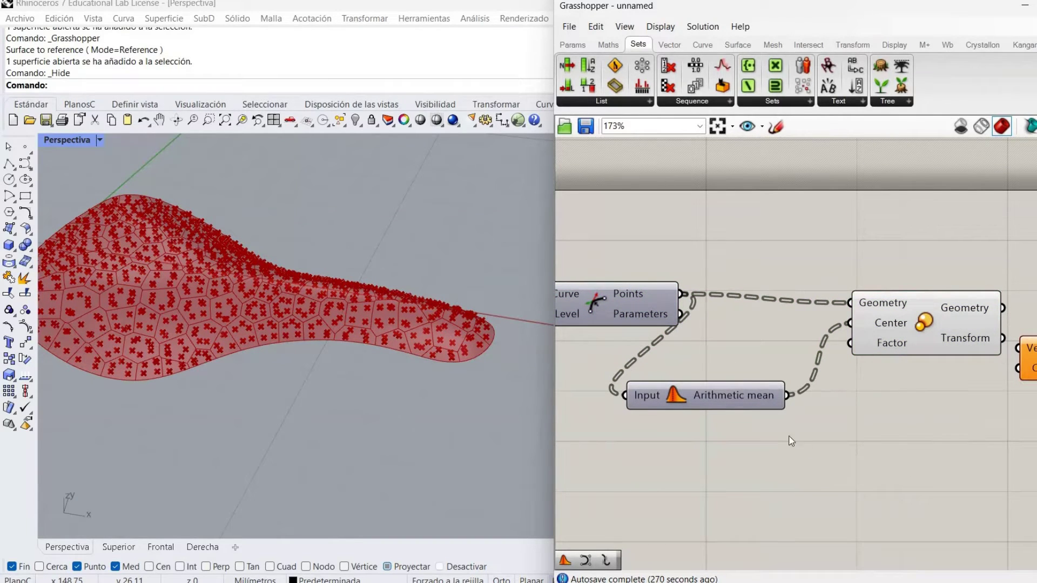
# - Add a number slider wired to Scale's Factor and set it to 0.72
pyautogui.doubleClick(756, 425)
pyautogui.write('0.')
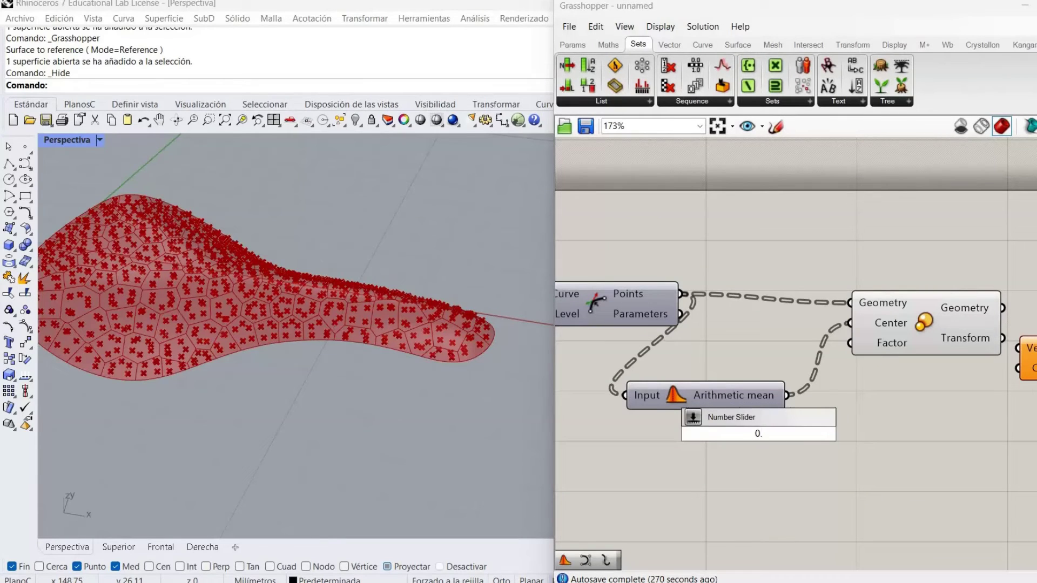
pyautogui.write('20.00')
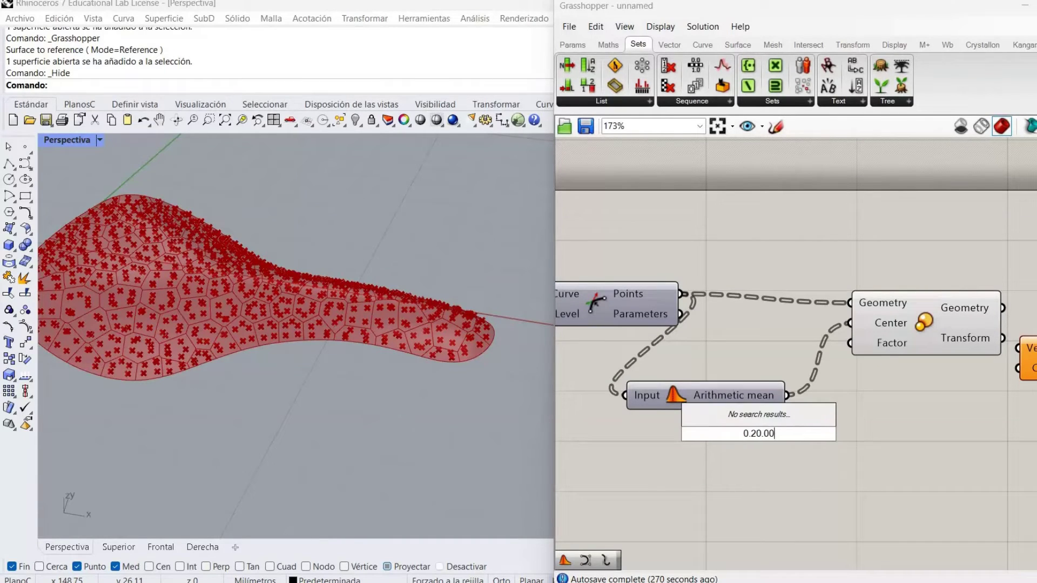
pyautogui.press('BackSpace')
pyautogui.press('BackSpace')
pyautogui.press('BackSpace')
pyautogui.write('.')
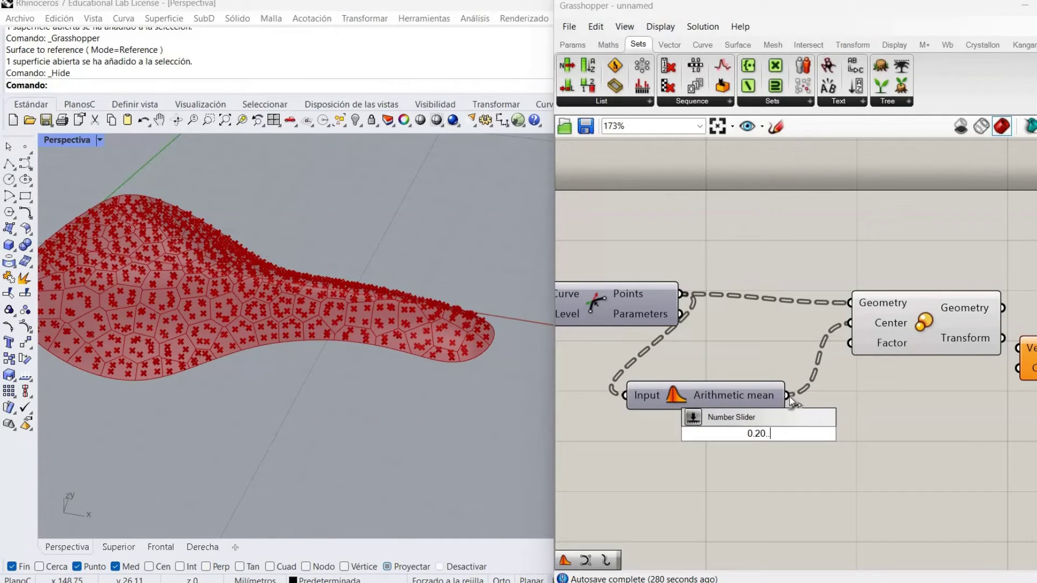
pyautogui.write('1')
pyautogui.press('Return')
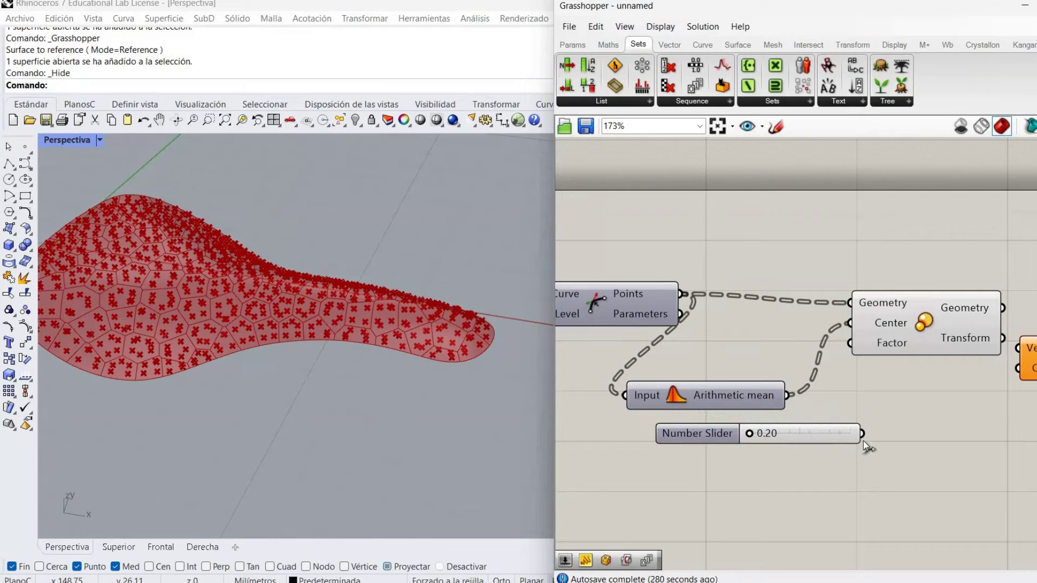
pyautogui.moveTo(862, 433); pyautogui.dragTo(850, 343)
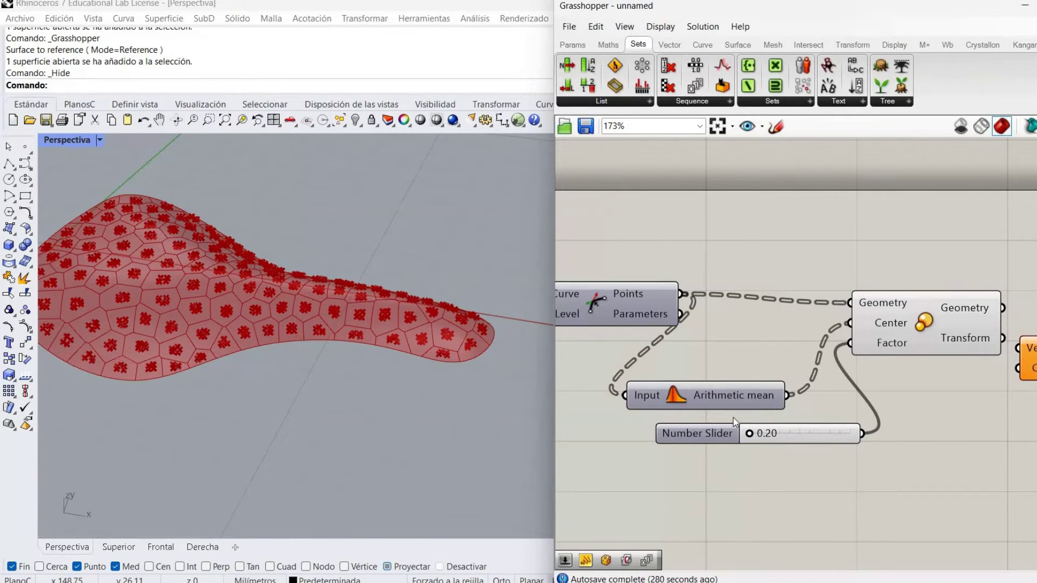
pyautogui.moveTo(748, 434); pyautogui.dragTo(839, 404)
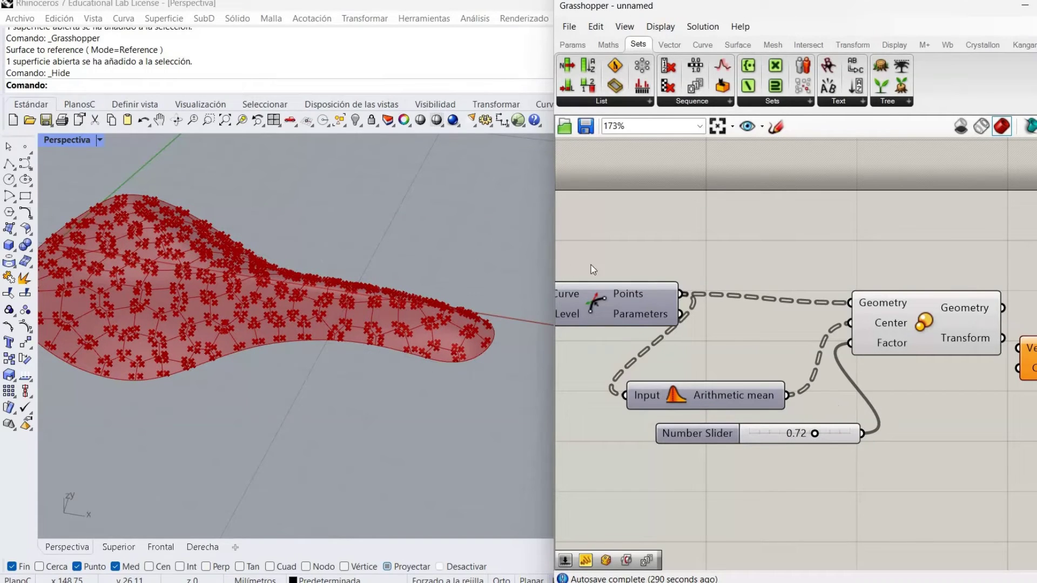
pyautogui.moveTo(640, 300)
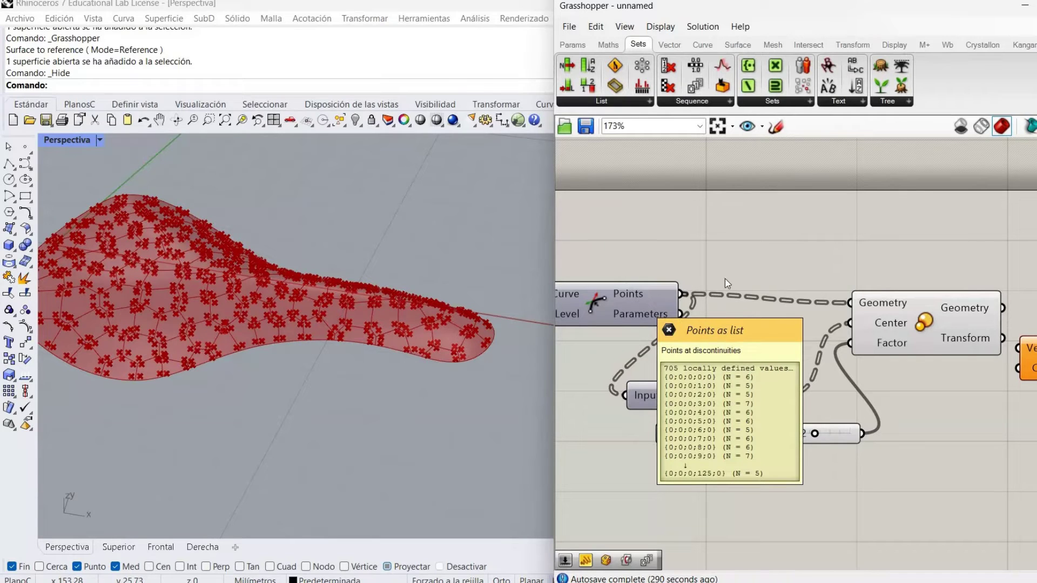
# - Feed the scaled points into the Polyline vertices and hide the Scale preview
pyautogui.hscroll(5, 666, 309)
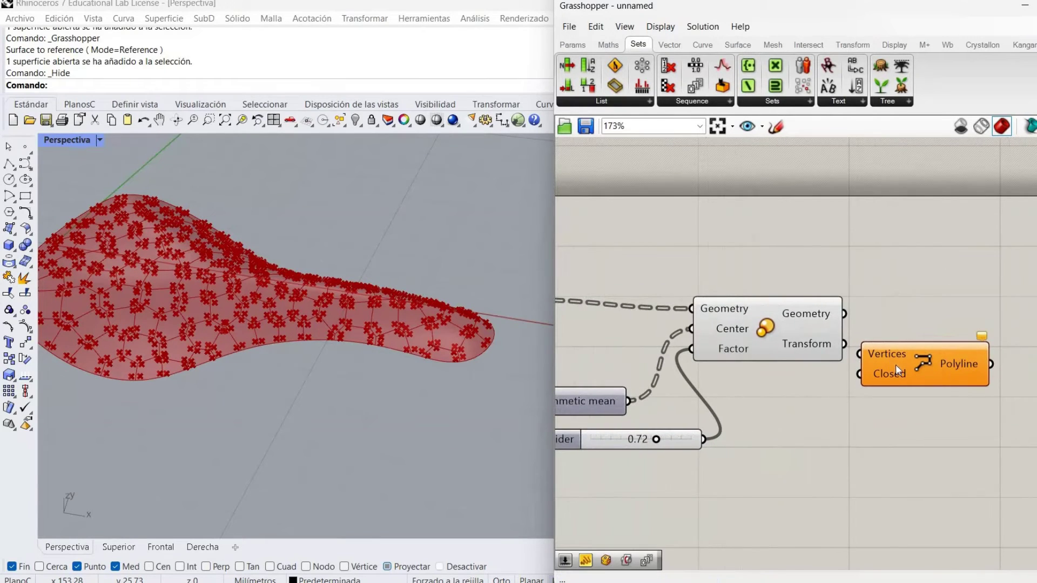
pyautogui.moveTo(916, 357); pyautogui.dragTo(843, 313)
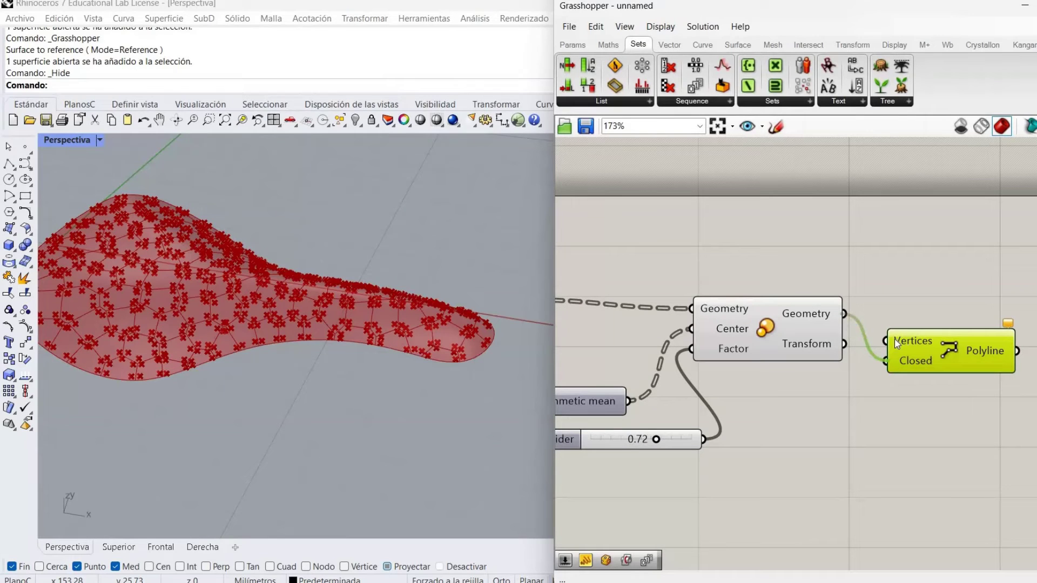
pyautogui.click(815, 379)
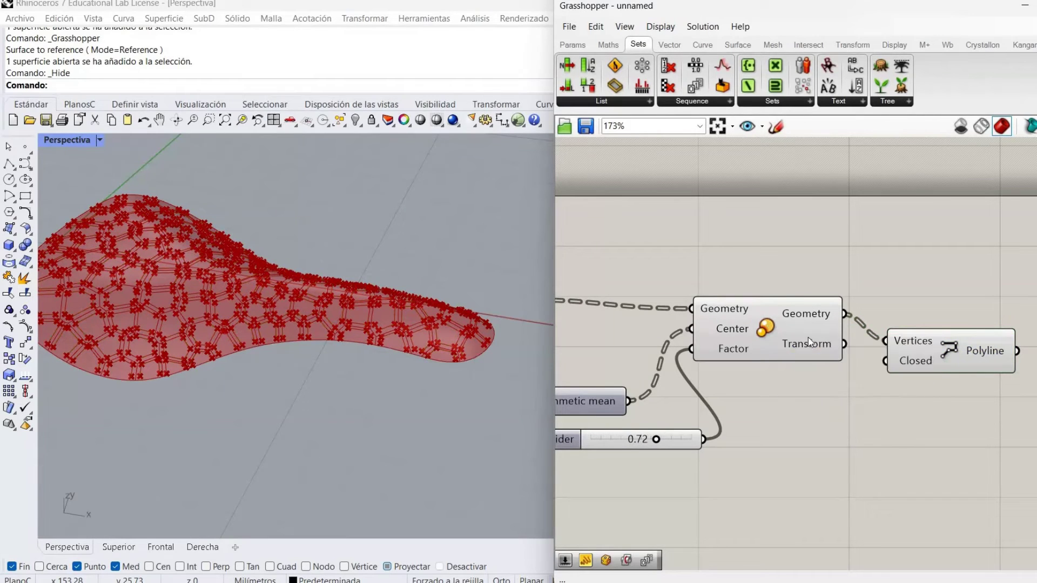
pyautogui.rightClick(764, 323)
pyautogui.click(801, 343)
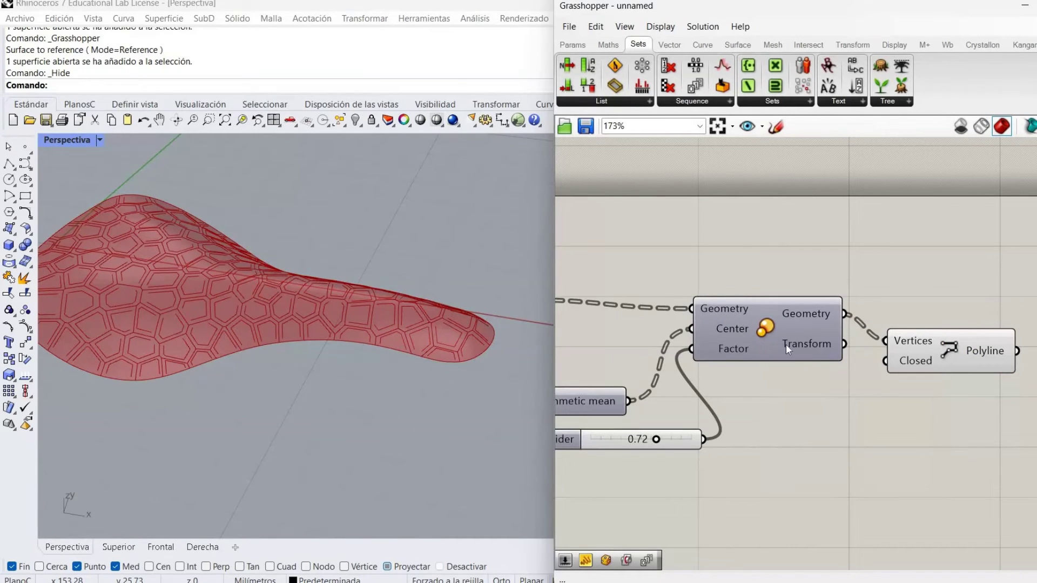
# - Invert Polyline's Closed input so each inset outline forms a closed loop on the saddle
pyautogui.rightClick(917, 361)
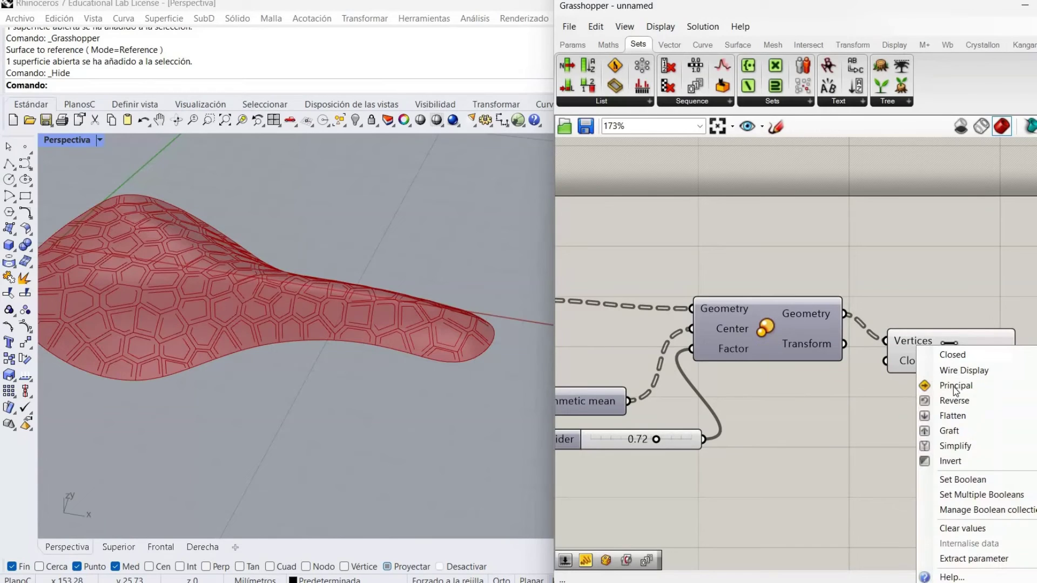
pyautogui.click(952, 463)
pyautogui.moveTo(975, 338); pyautogui.dragTo(985, 312)
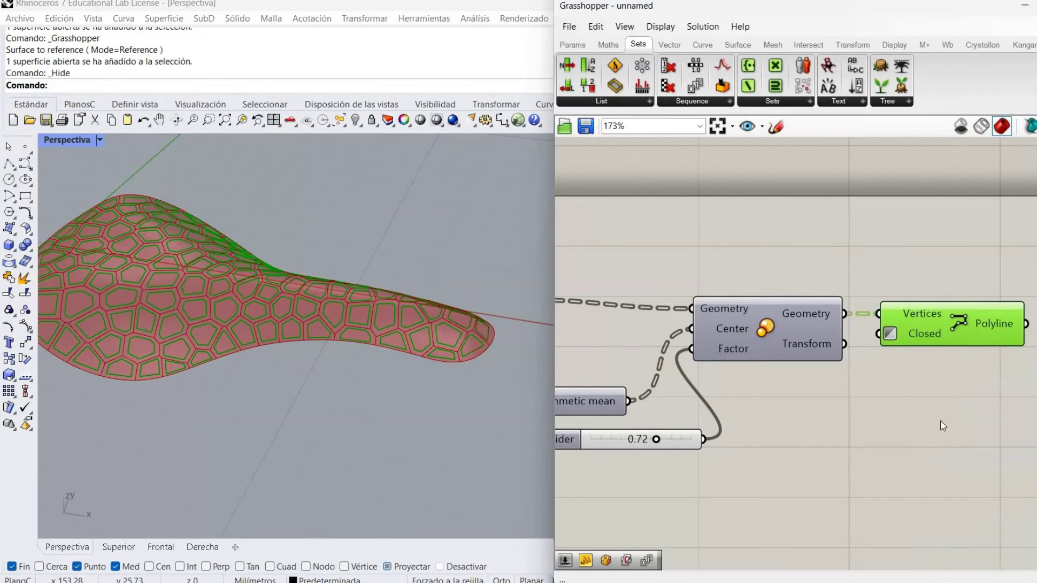
pyautogui.click(940, 420)
pyautogui.moveTo(225, 428); pyautogui.dragTo(253, 367, button='right')
pyautogui.moveTo(680, 443); pyautogui.dragTo(923, 389, button='right')
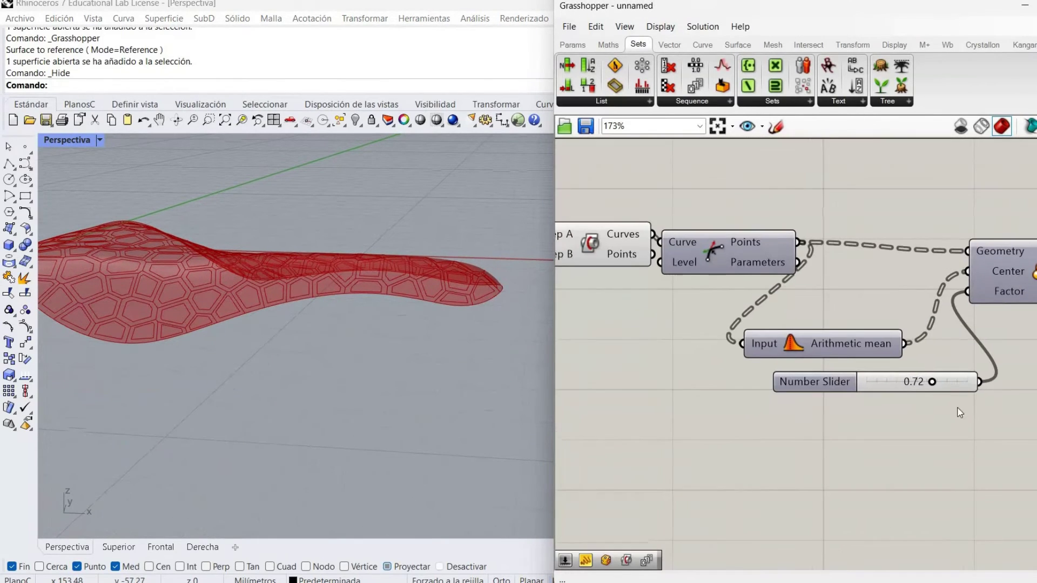
pyautogui.scroll(-1, 922, 415)
pyautogui.moveTo(898, 450); pyautogui.dragTo(875, 484, button='right')
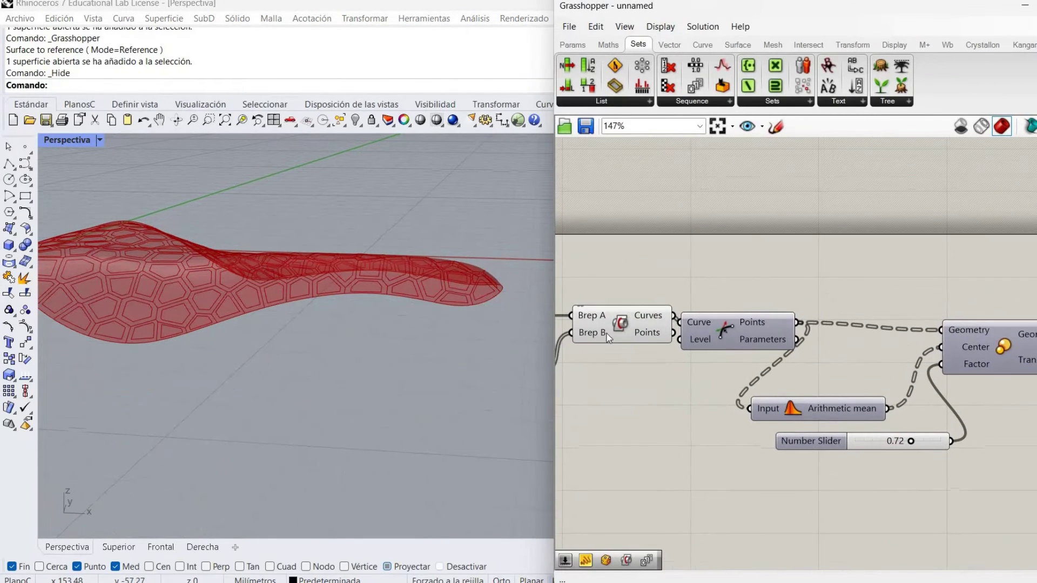
pyautogui.rightClick(621, 328)
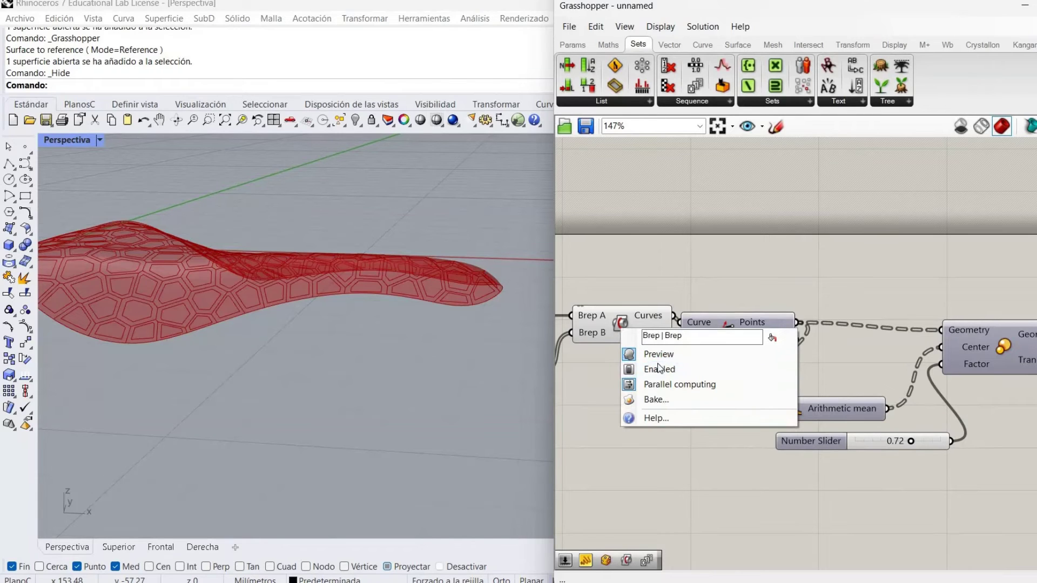
pyautogui.click(401, 364)
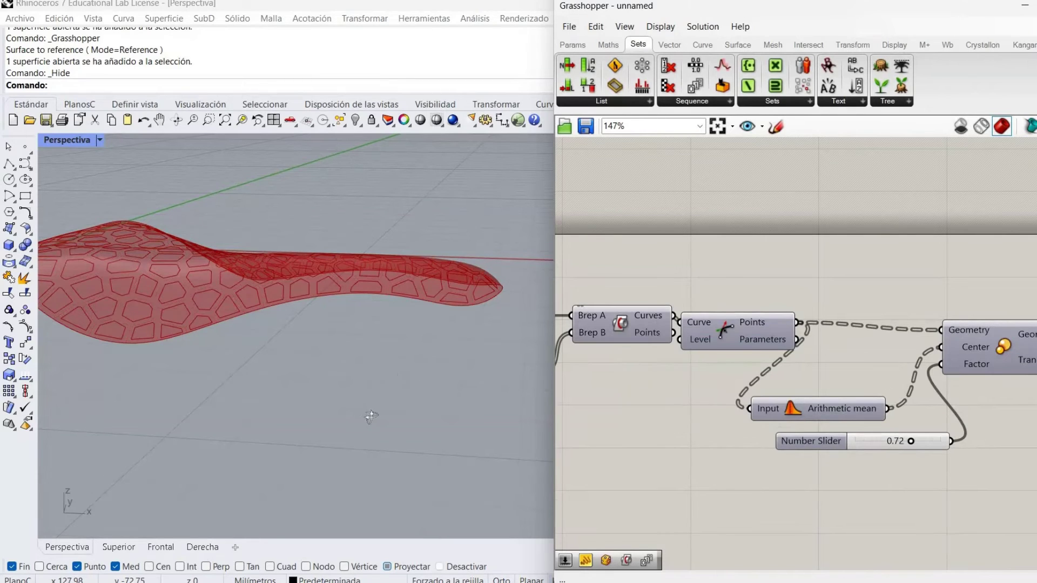
pyautogui.moveTo(373, 416); pyautogui.dragTo(763, 342, button='right')
pyautogui.moveTo(1026, 303); pyautogui.dragTo(771, 283, button='right')
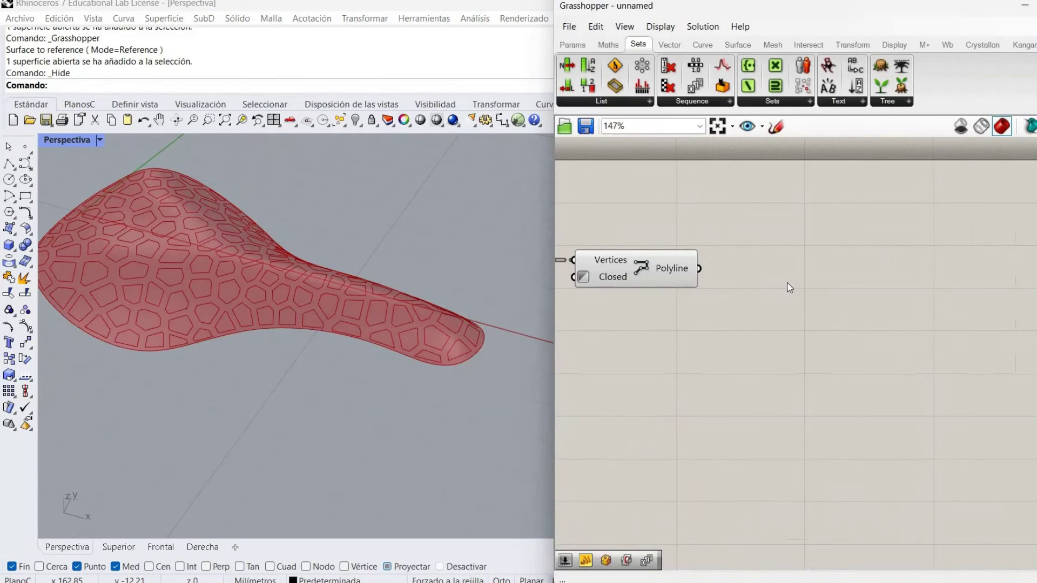
# - Add a Surface Split component fed by the polylines, with its Curves input flattened
pyautogui.doubleClick(789, 283)
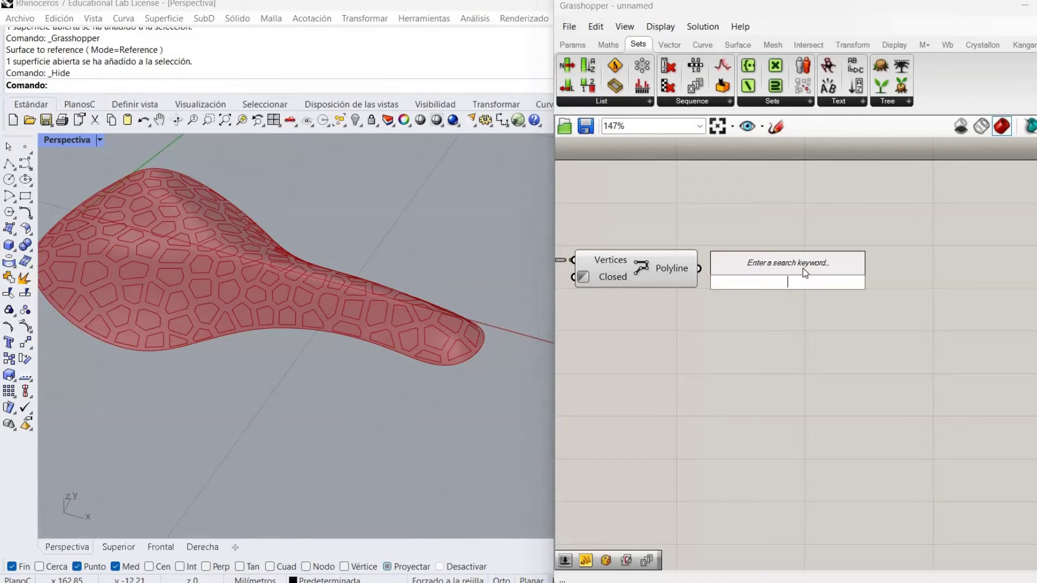
pyautogui.write('su')
pyautogui.write('rfa')
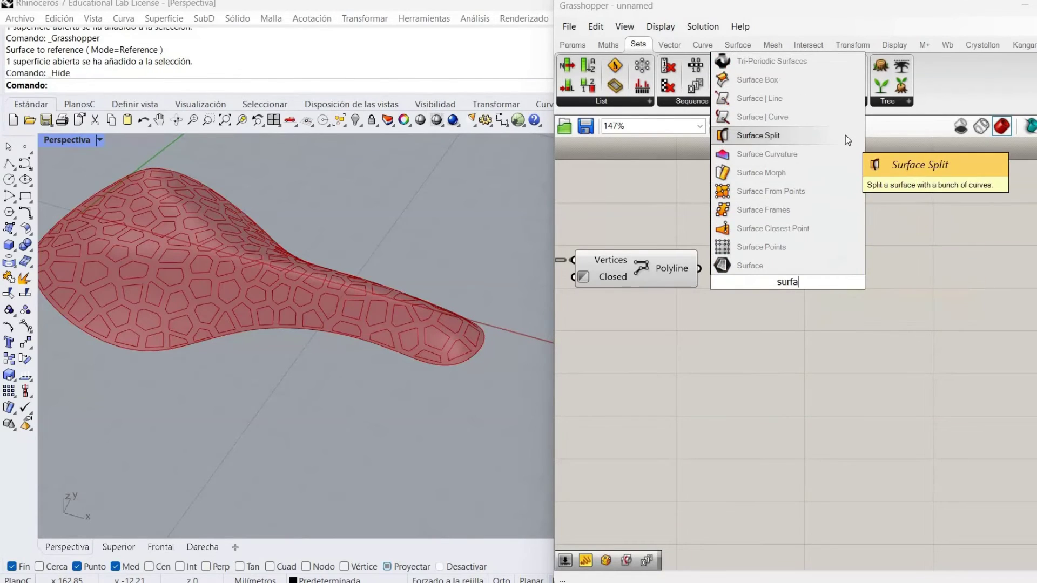
pyautogui.click(844, 135)
pyautogui.moveTo(696, 270); pyautogui.dragTo(726, 291)
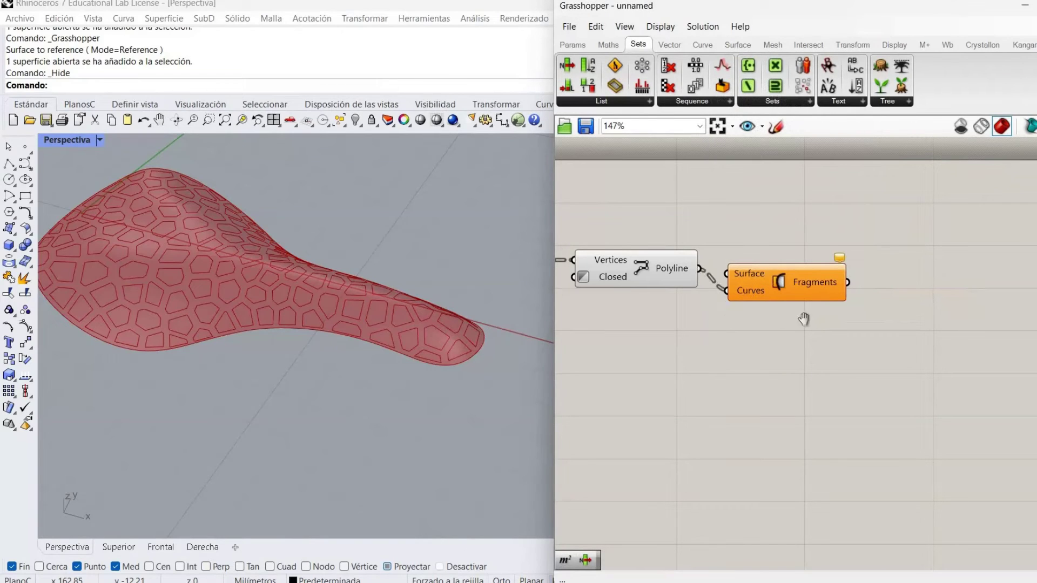
pyautogui.moveTo(801, 322); pyautogui.dragTo(903, 267, button='right')
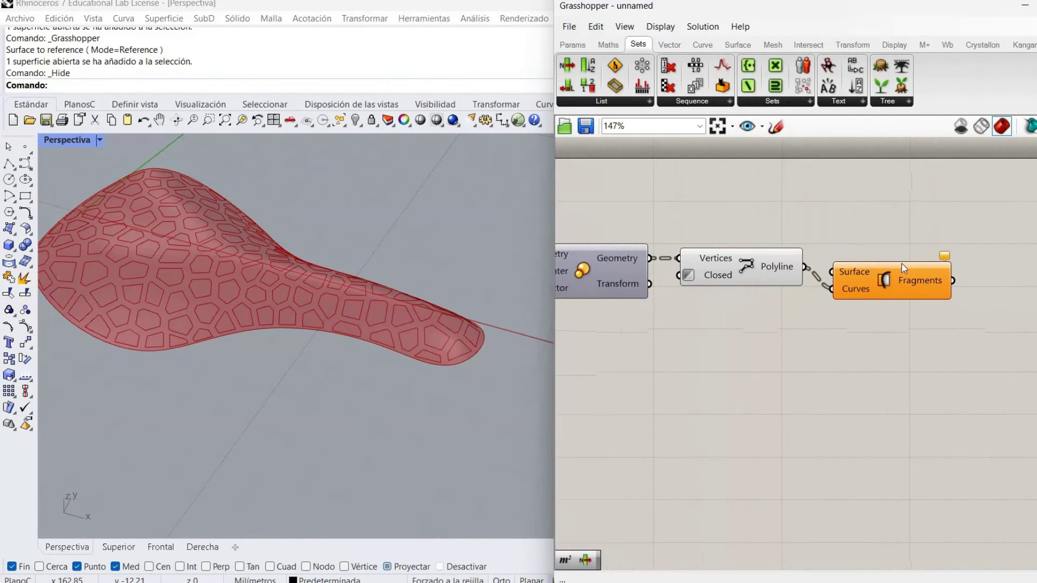
pyautogui.rightClick(858, 289)
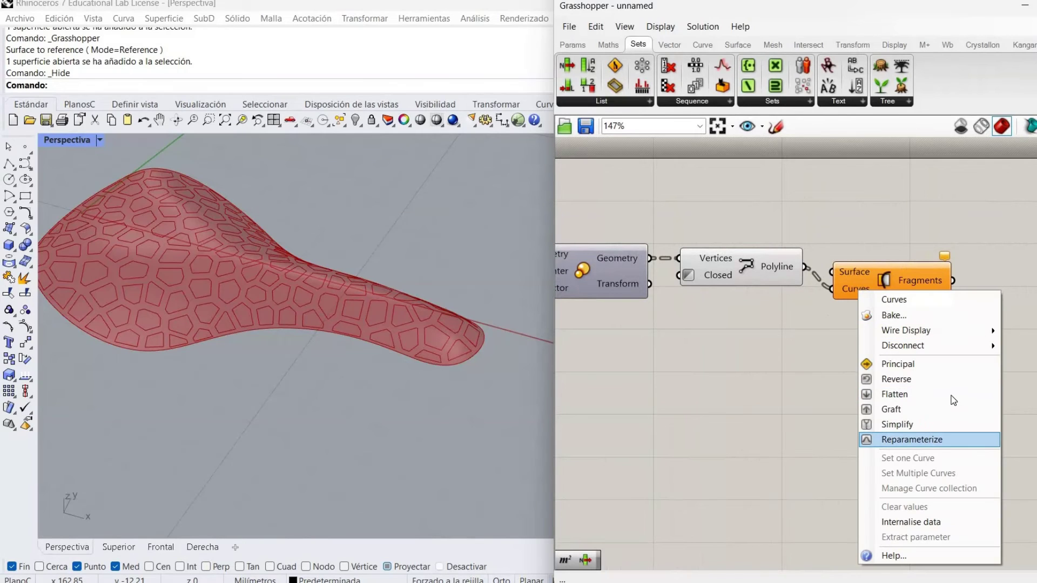
pyautogui.click(894, 394)
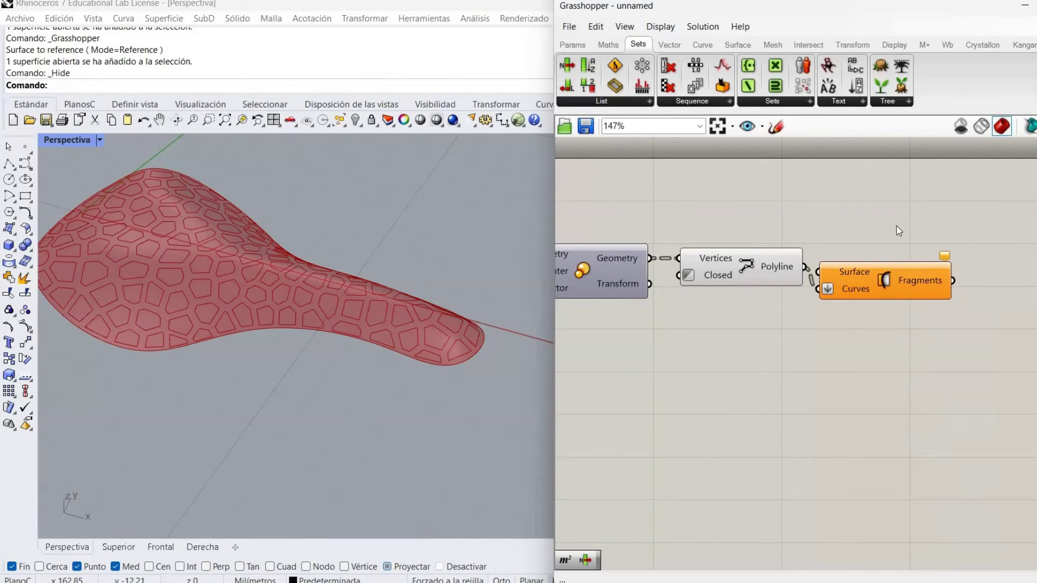
pyautogui.moveTo(886, 267); pyautogui.dragTo(902, 218)
# - Wire the saddle surface into Surface Split and turn off the Polyline outlines' preview
pyautogui.scroll(-5, 862, 336)
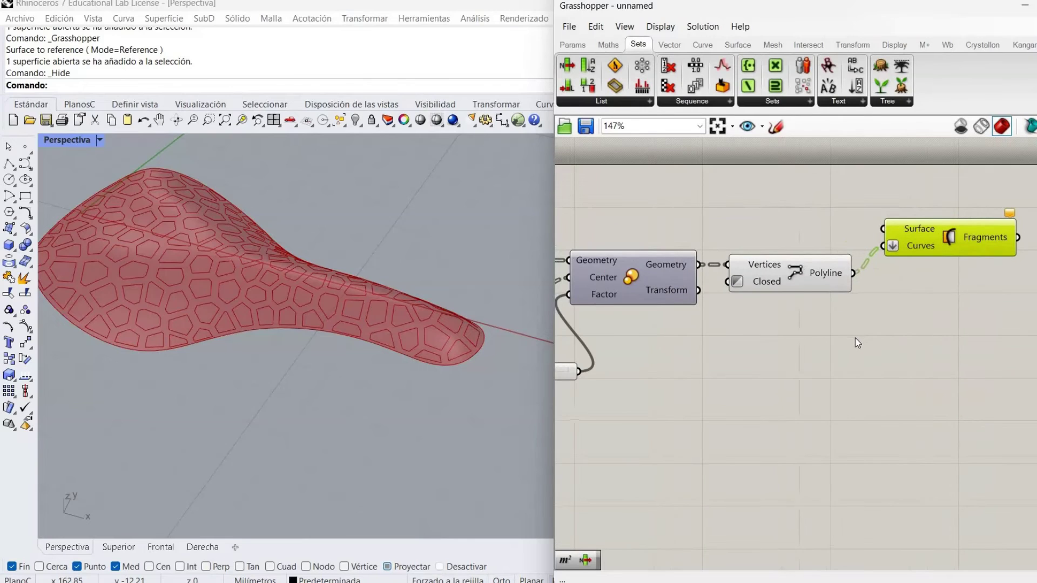
pyautogui.moveTo(903, 400); pyautogui.dragTo(1011, 405, button='right')
pyautogui.moveTo(702, 378); pyautogui.dragTo(624, 271, button='right')
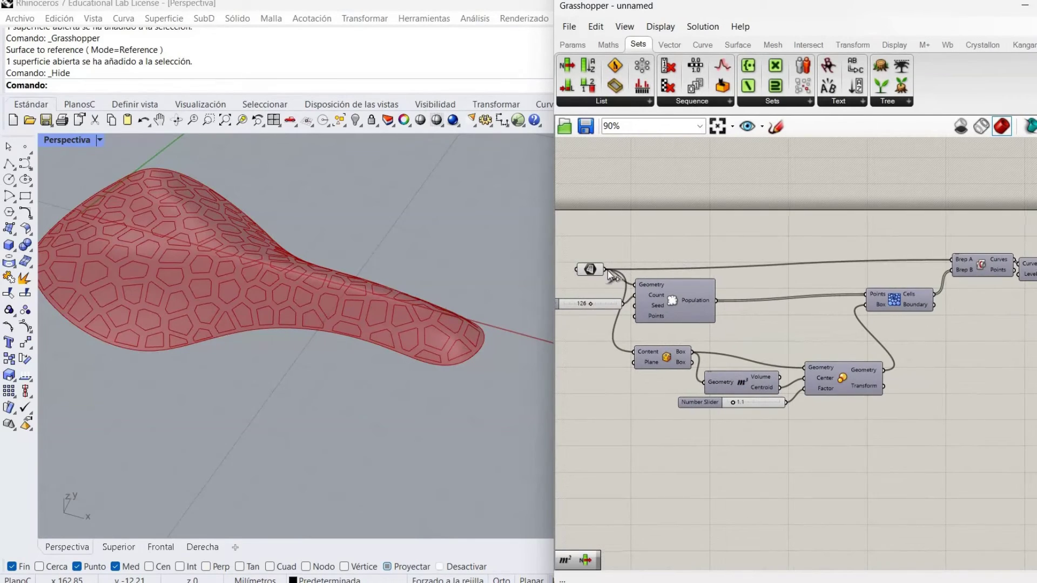
pyautogui.moveTo(605, 269); pyautogui.dragTo(1021, 260)
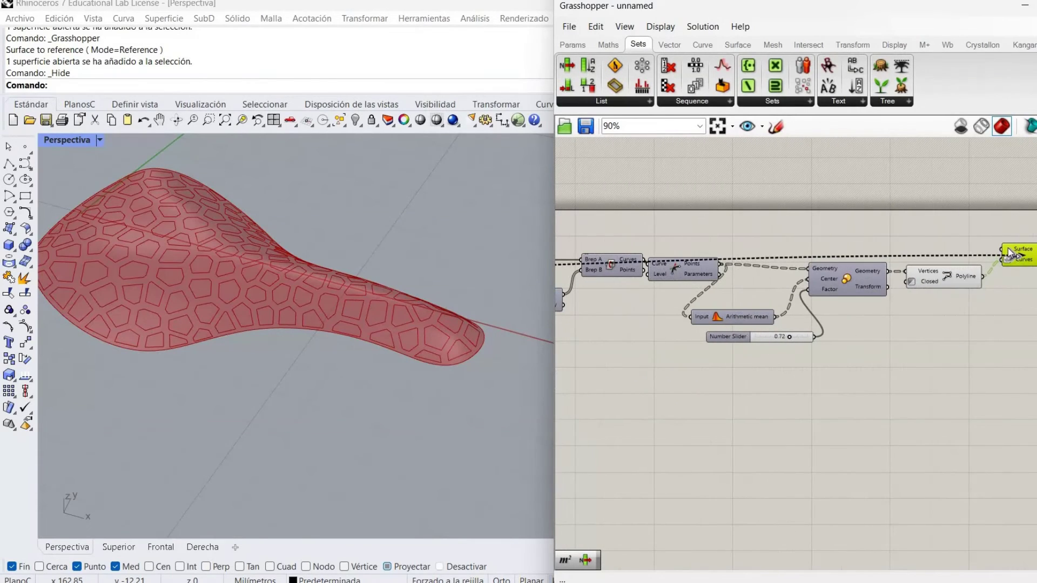
pyautogui.moveTo(960, 392); pyautogui.dragTo(809, 427, button='right')
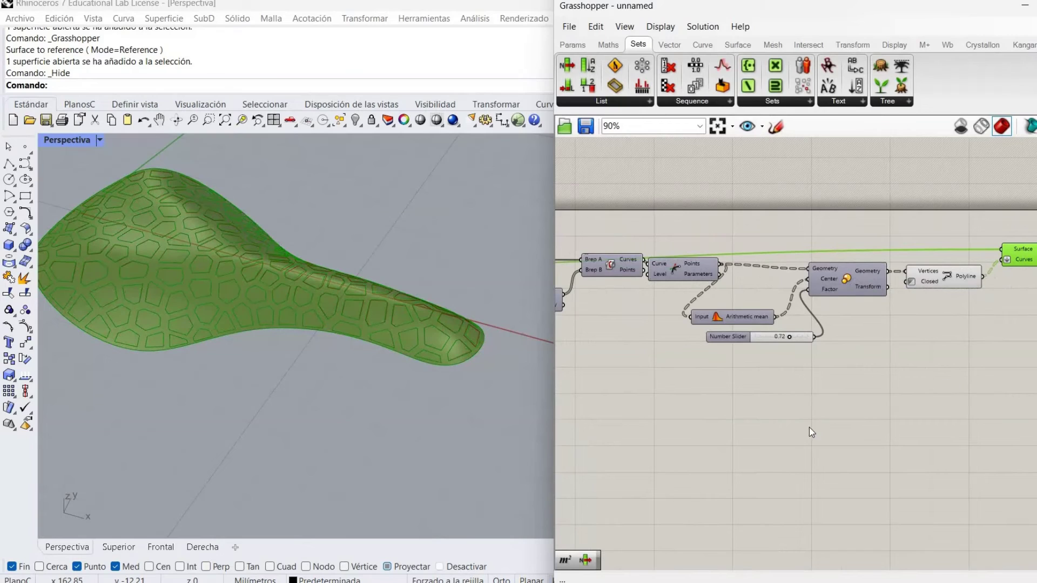
pyautogui.click(794, 427)
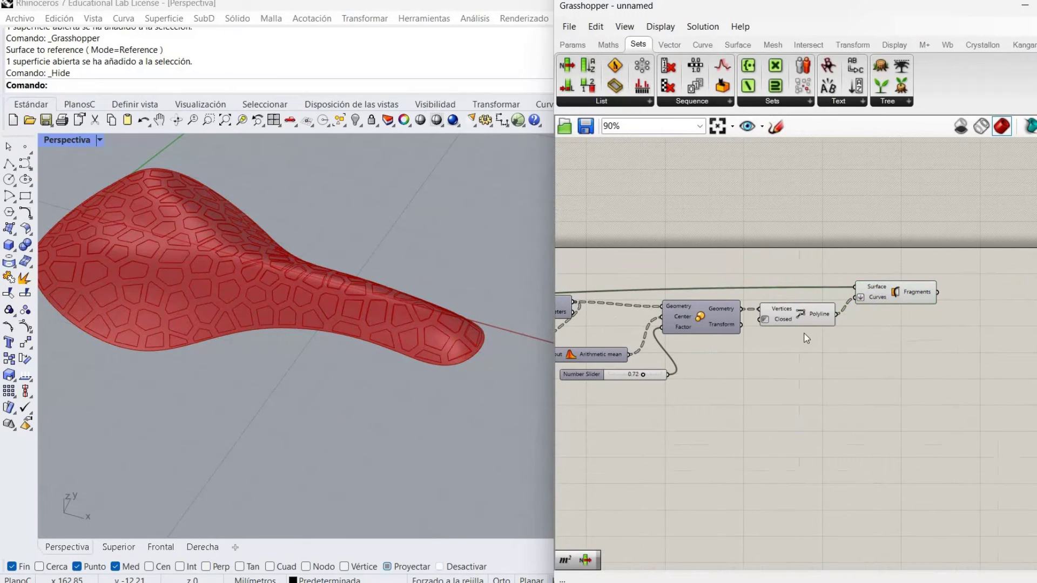
pyautogui.rightClick(814, 315)
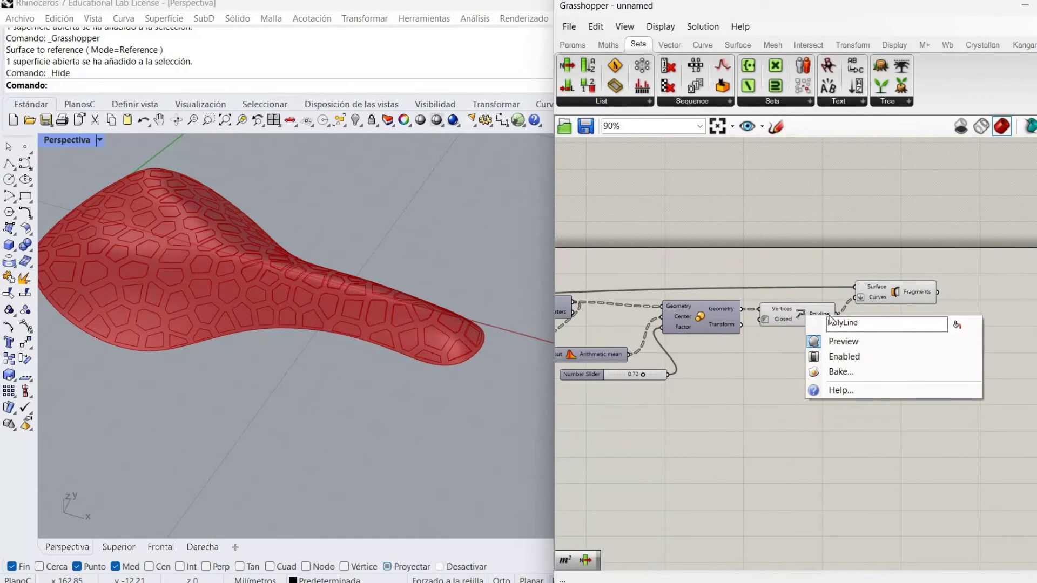
pyautogui.click(845, 343)
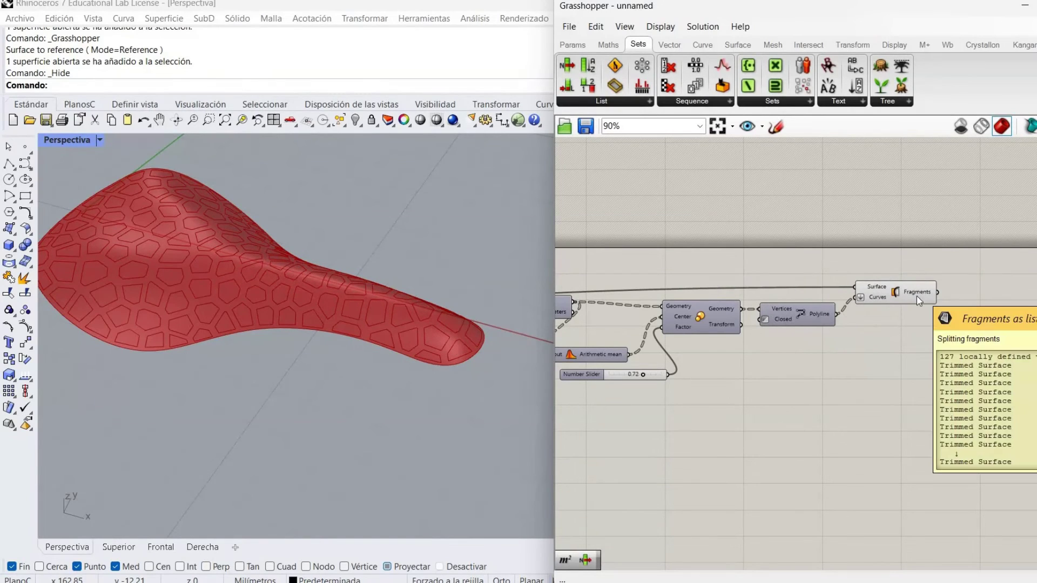
pyautogui.moveTo(822, 370); pyautogui.dragTo(744, 388, button='right')
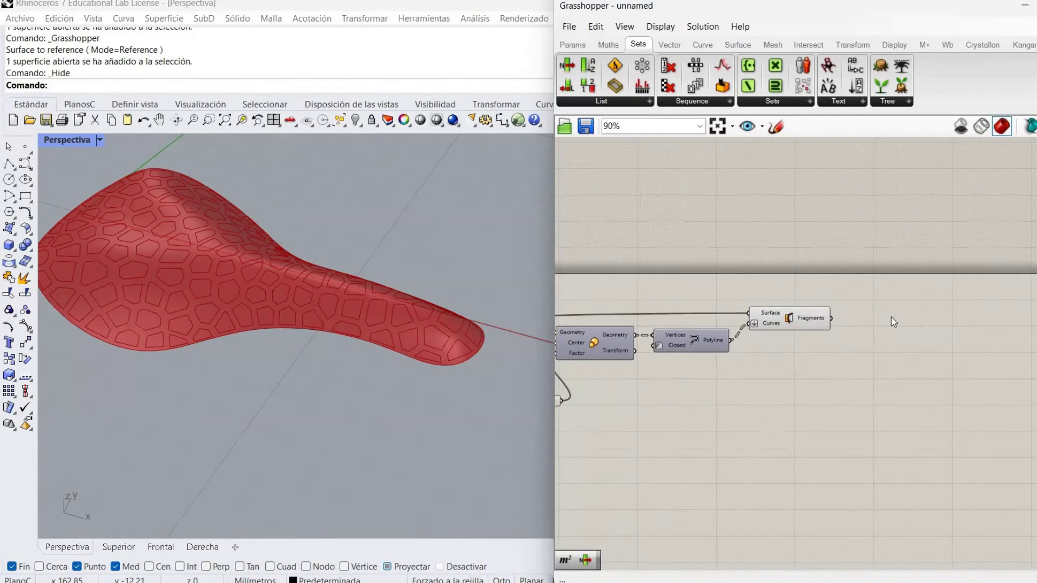
# - Add an Area component fed by the Surface Split fragments
pyautogui.doubleClick(891, 316)
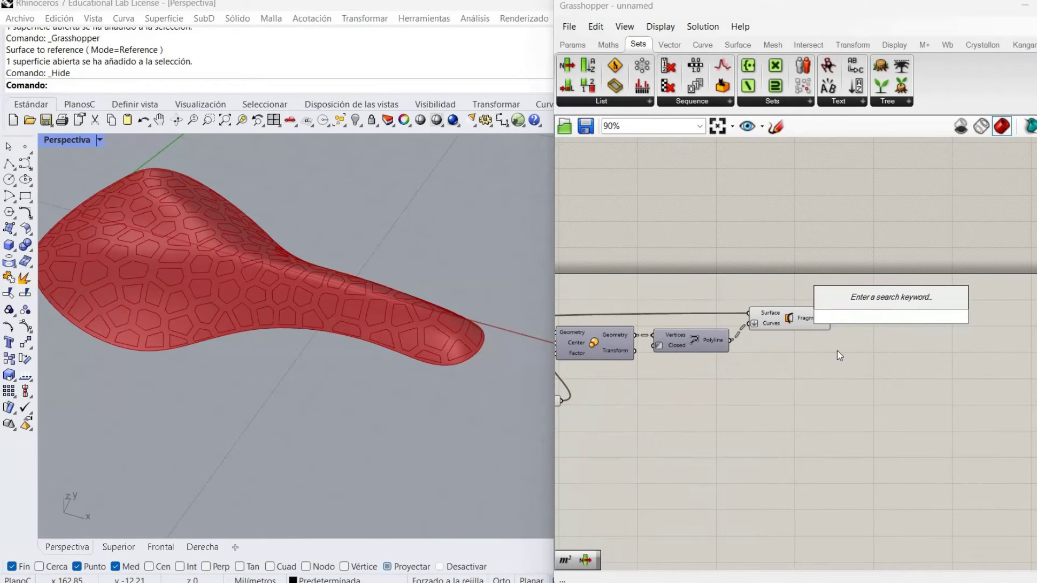
pyautogui.write('m')
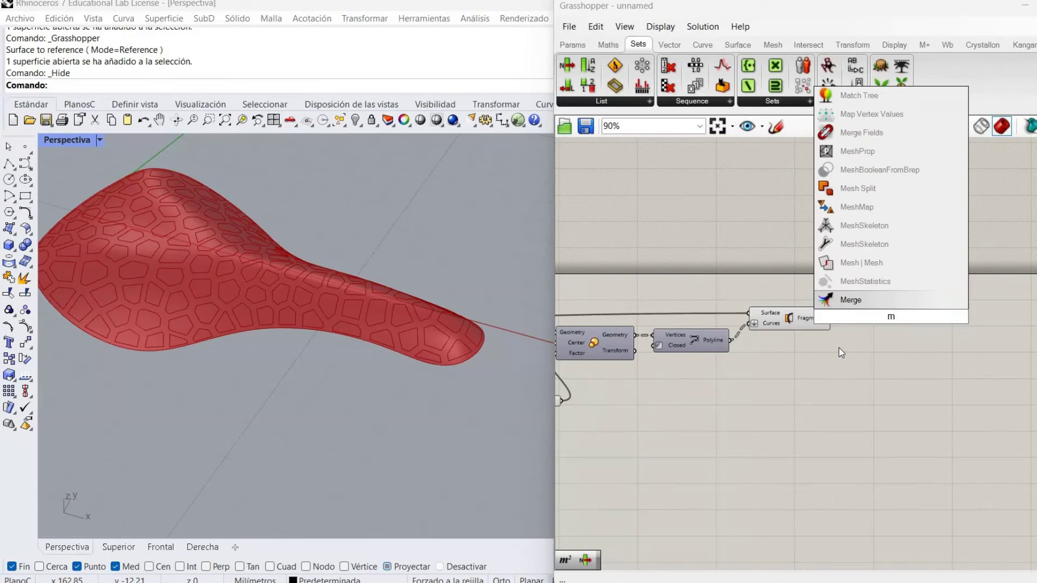
pyautogui.press('BackSpace')
pyautogui.write('are')
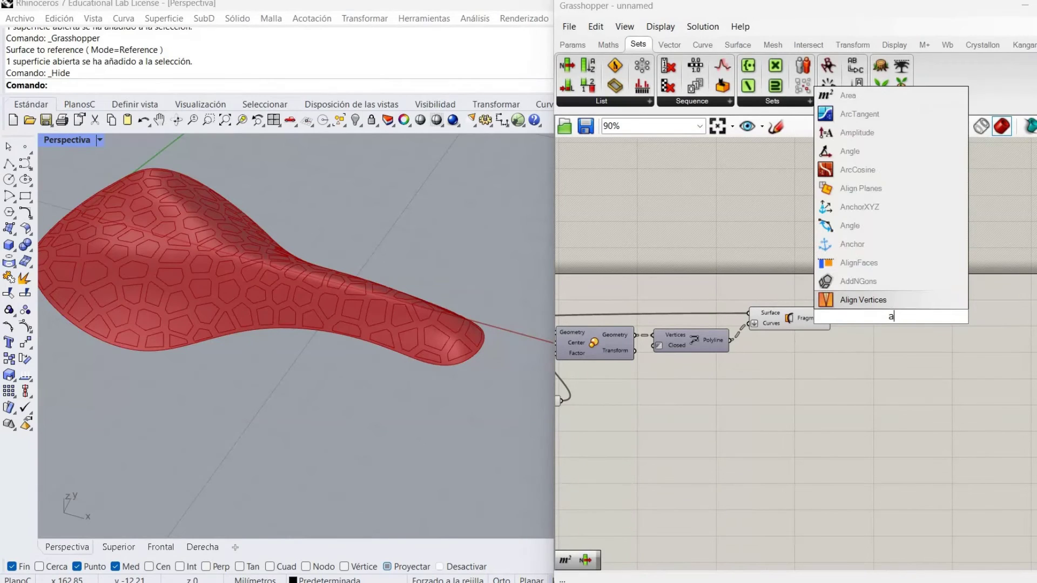
pyautogui.click(831, 298)
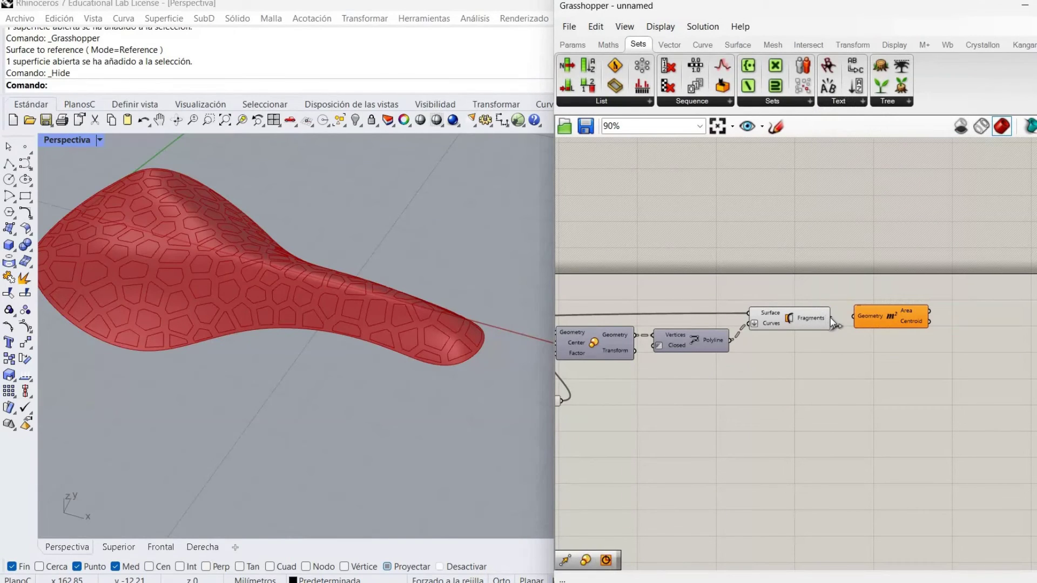
pyautogui.moveTo(831, 318); pyautogui.dragTo(874, 289)
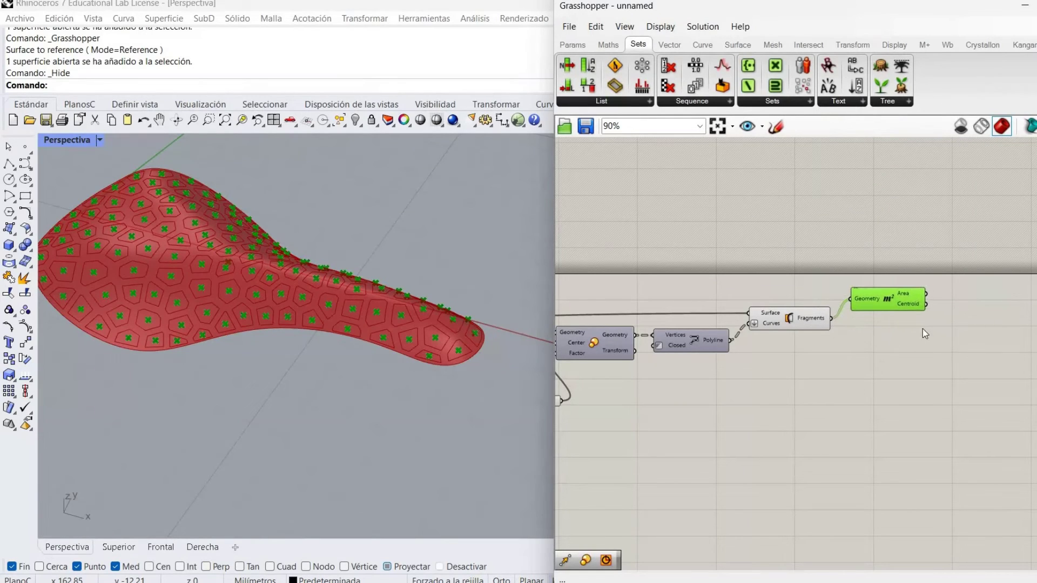
pyautogui.click(922, 329)
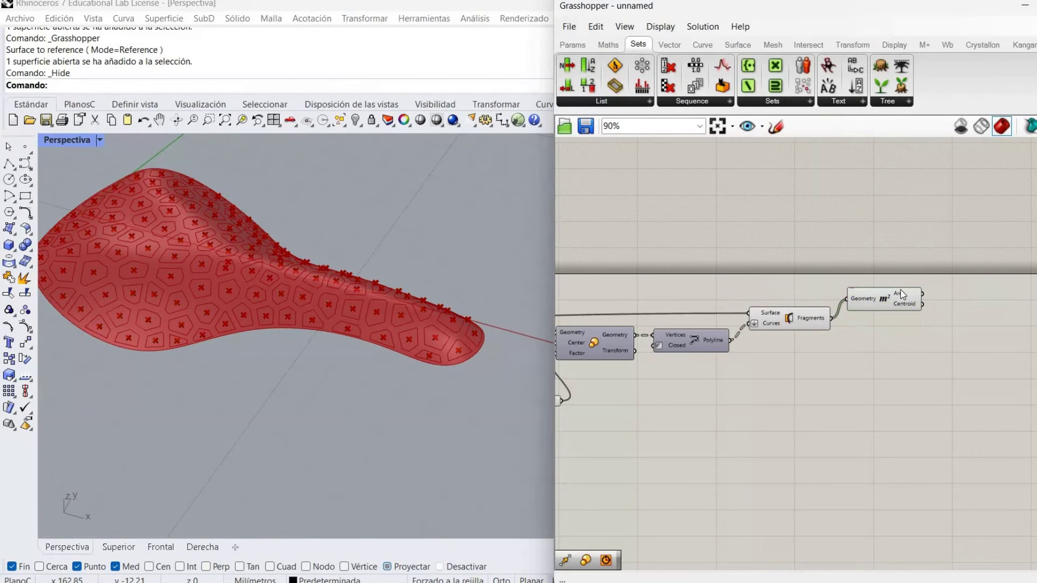
pyautogui.moveTo(900, 289)
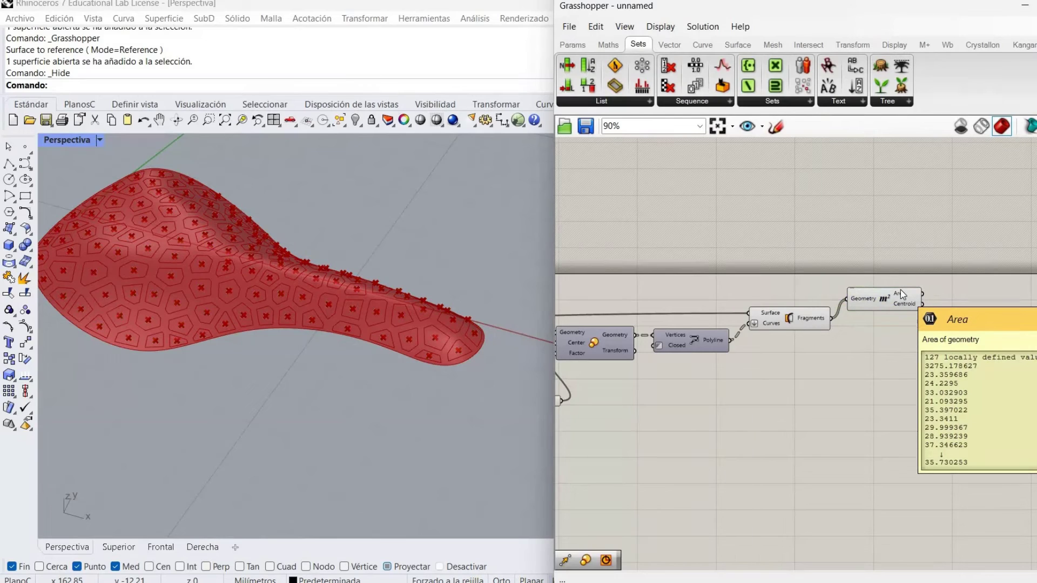
# - Add a List Item component below the Area component
pyautogui.doubleClick(879, 339)
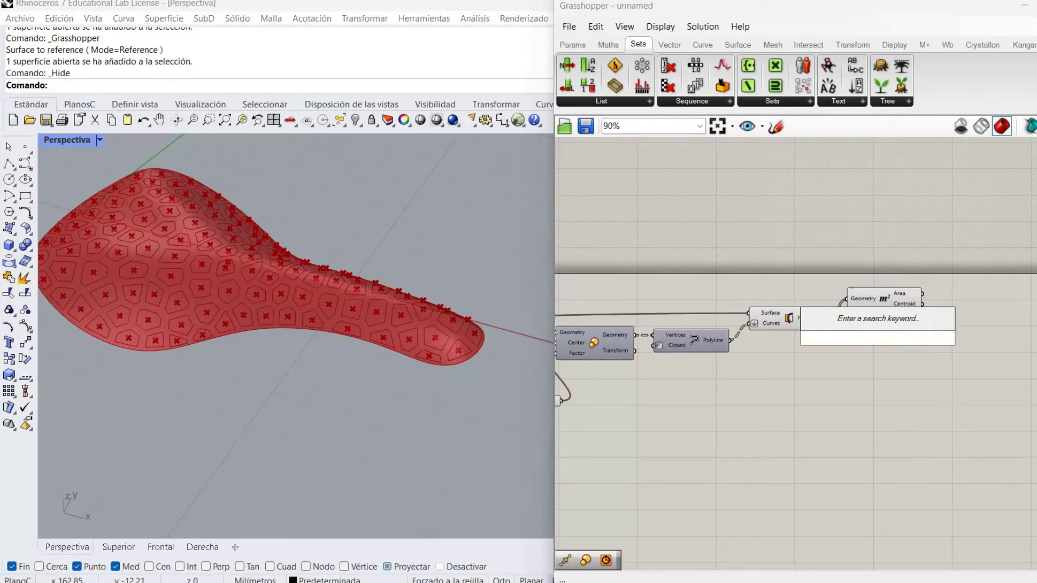
pyautogui.write('lis')
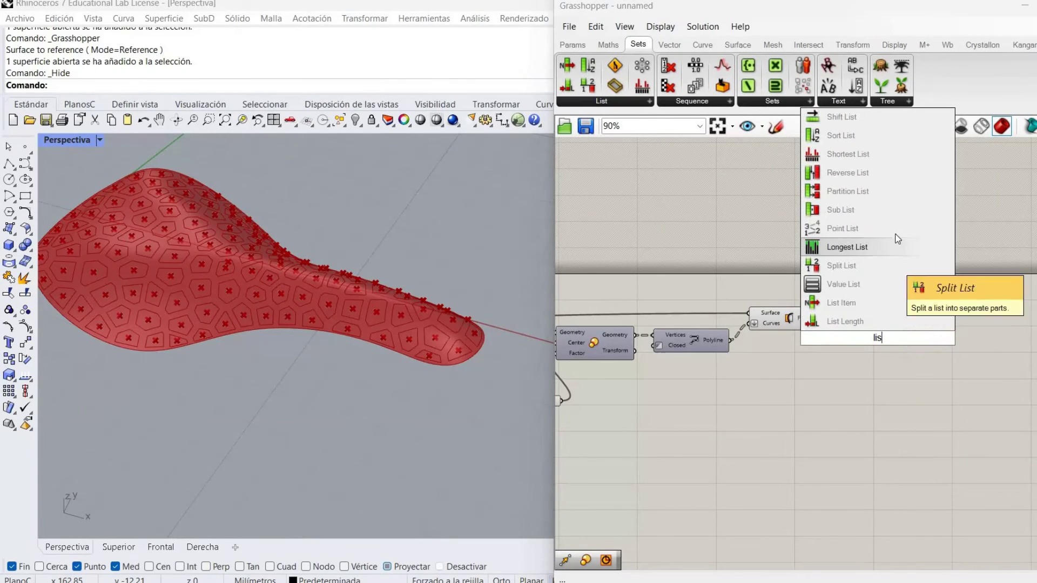
pyautogui.click(867, 306)
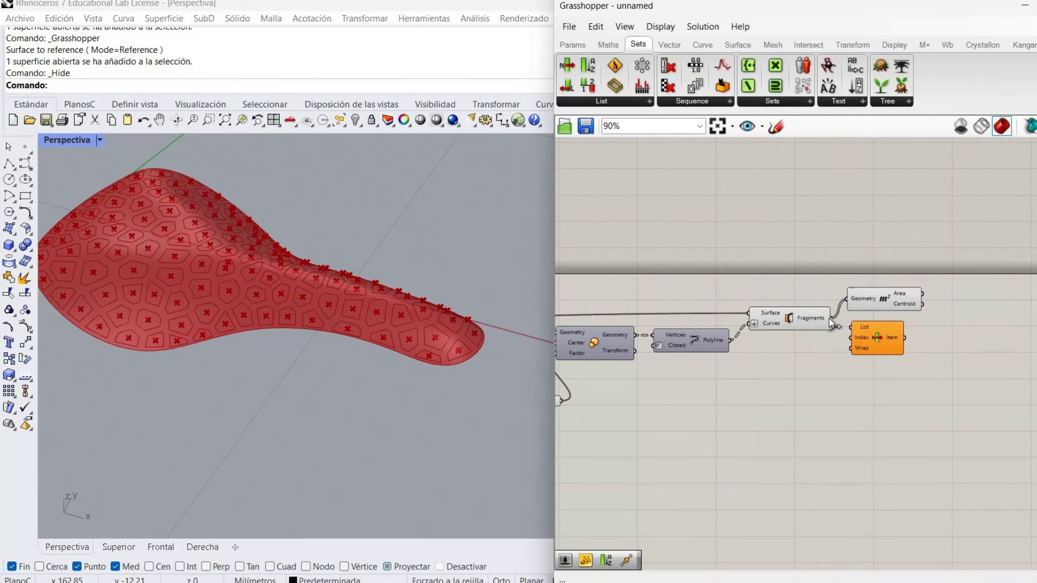
pyautogui.click(807, 422)
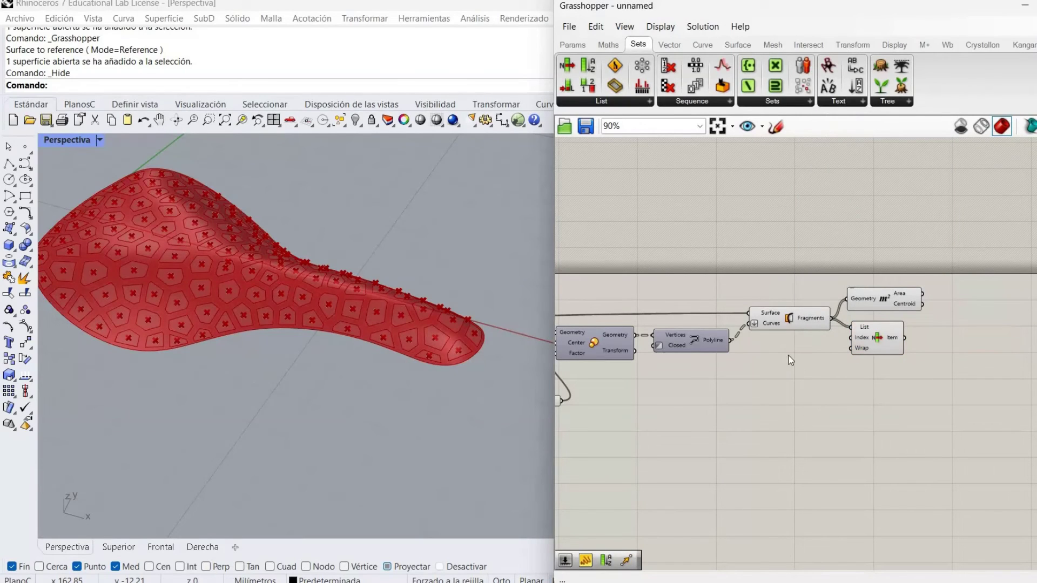
# - Turn off the Surface Split and Area previews to hide the fragments and their centroid points
pyautogui.rightClick(802, 322)
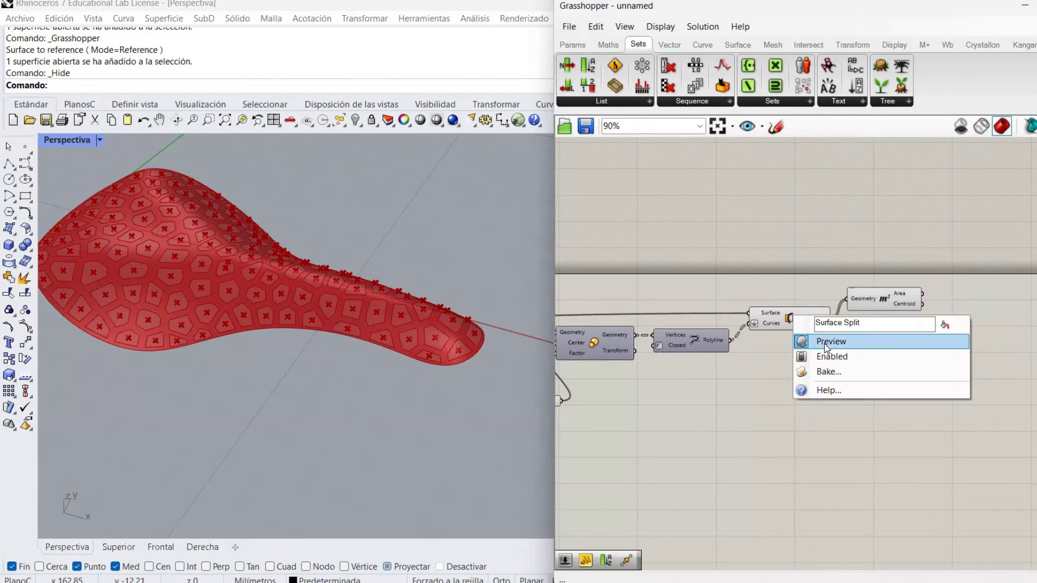
pyautogui.click(826, 339)
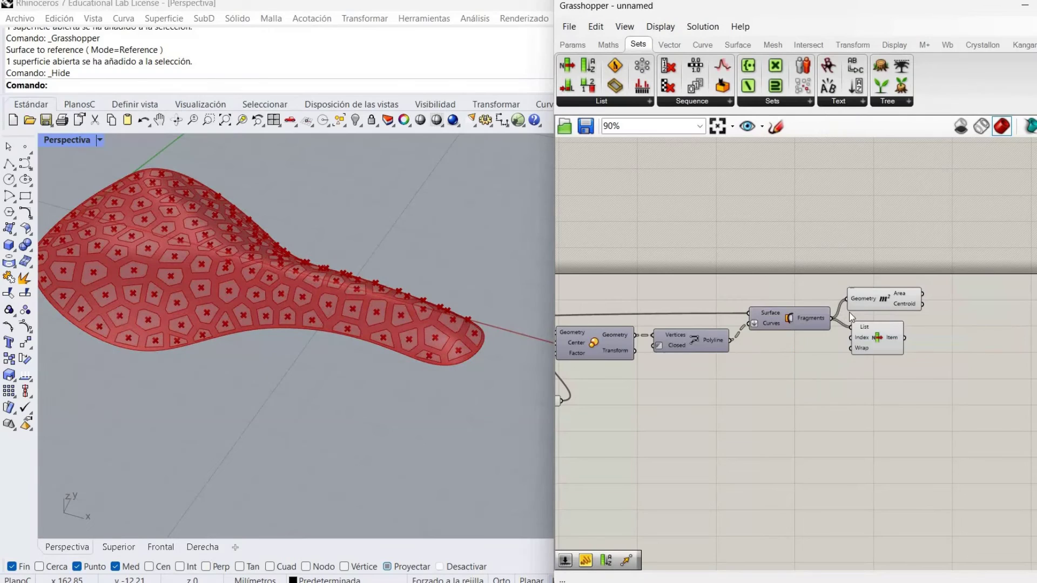
pyautogui.rightClick(883, 301)
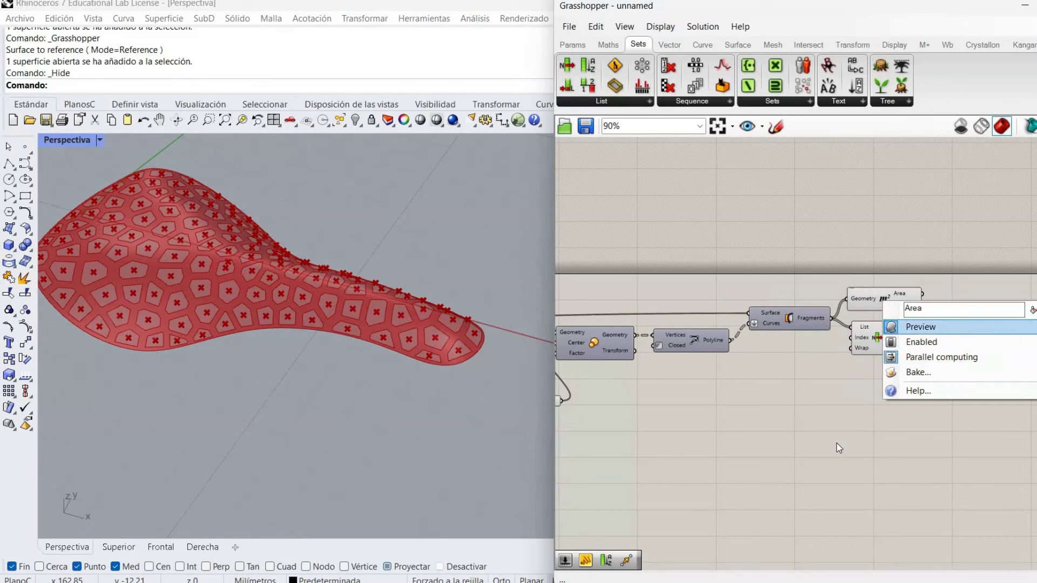
pyautogui.click(967, 327)
pyautogui.moveTo(710, 449); pyautogui.dragTo(685, 257, button='right')
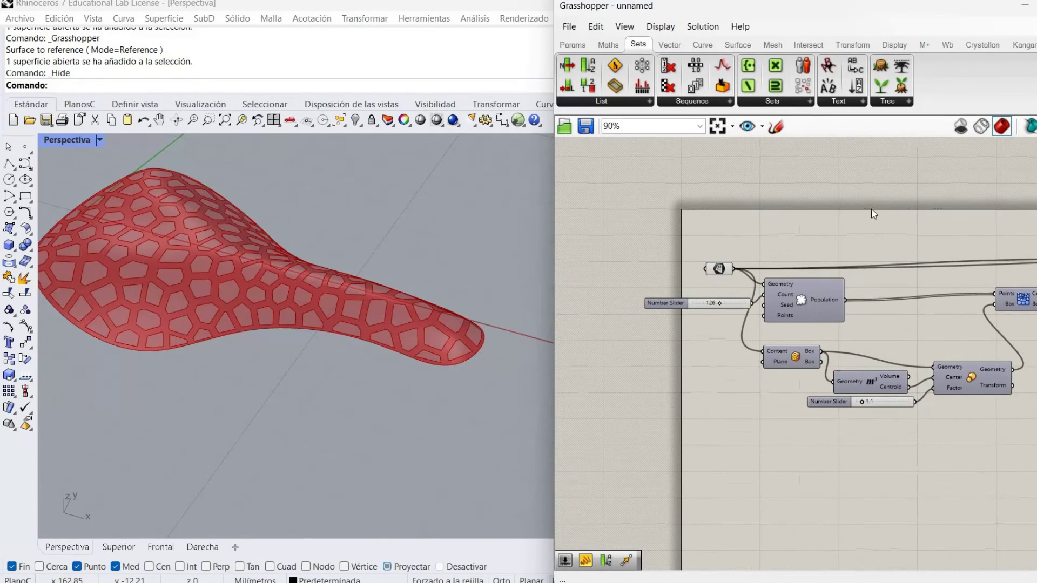
# - Turn off the referenced saddle surface's preview and orbit to inspect the open Voronoi lattice
pyautogui.rightClick(718, 268)
pyautogui.click(746, 295)
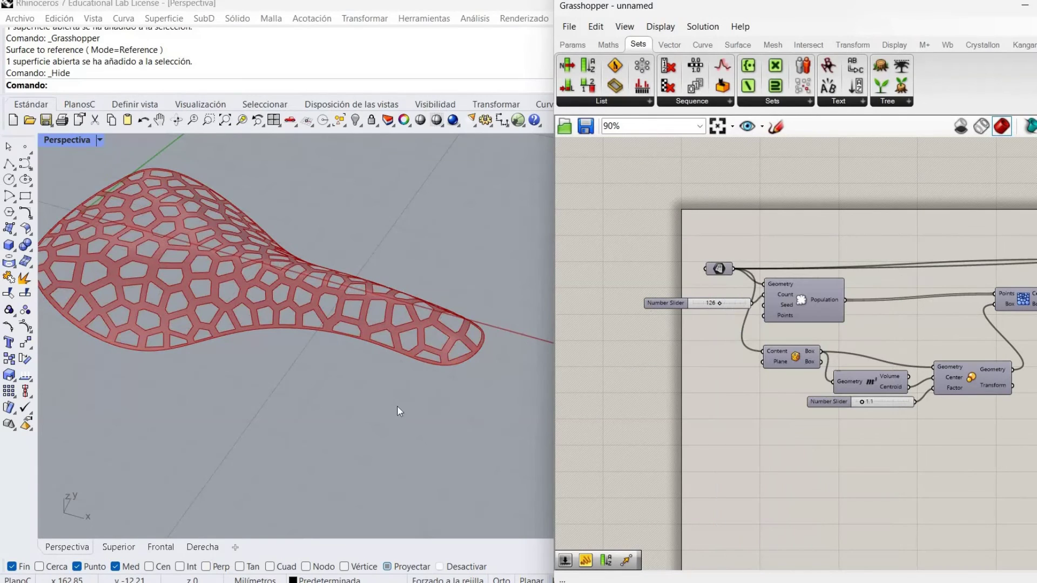
pyautogui.moveTo(400, 471); pyautogui.dragTo(516, 339, button='right')
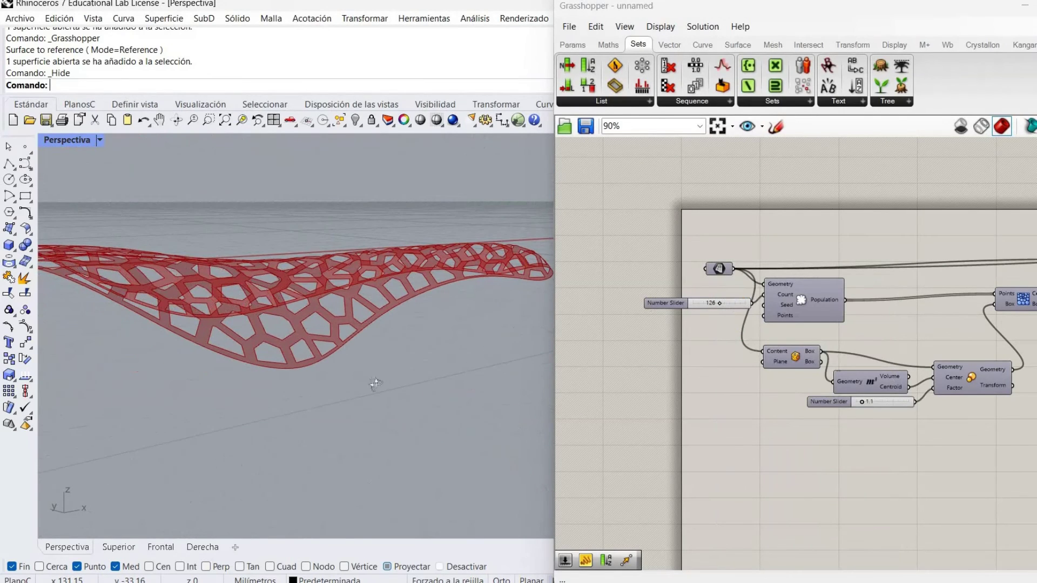
pyautogui.moveTo(376, 384); pyautogui.dragTo(653, 325, button='right')
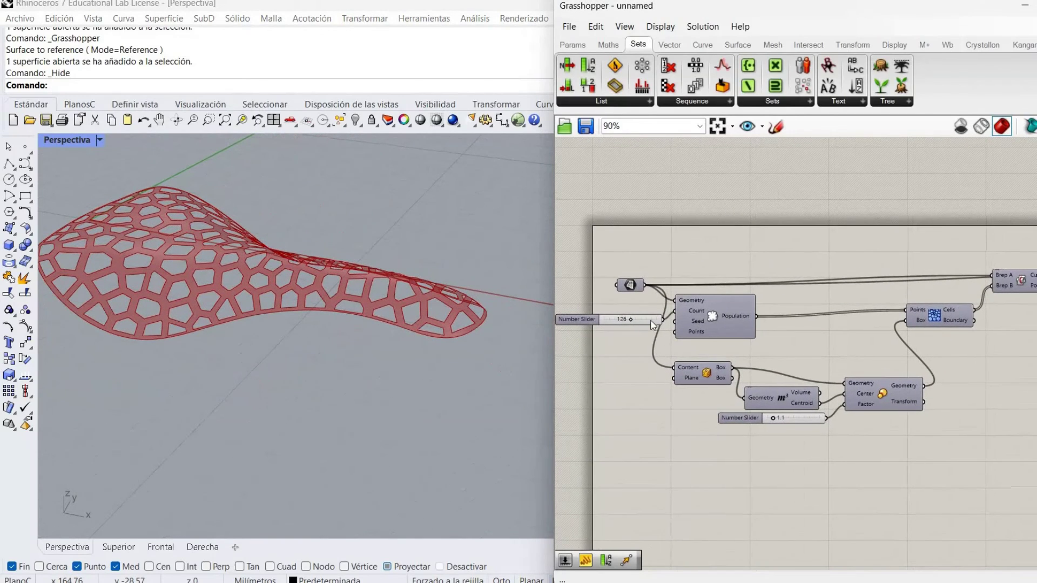
pyautogui.moveTo(734, 287); pyautogui.dragTo(570, 292, button='right')
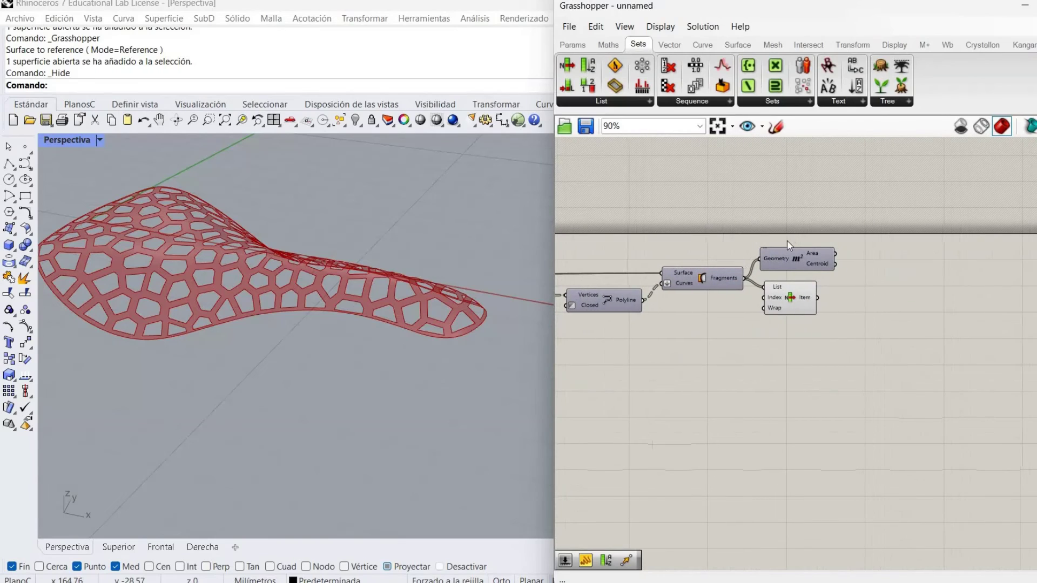
pyautogui.moveTo(786, 241); pyautogui.dragTo(773, 241, button='right')
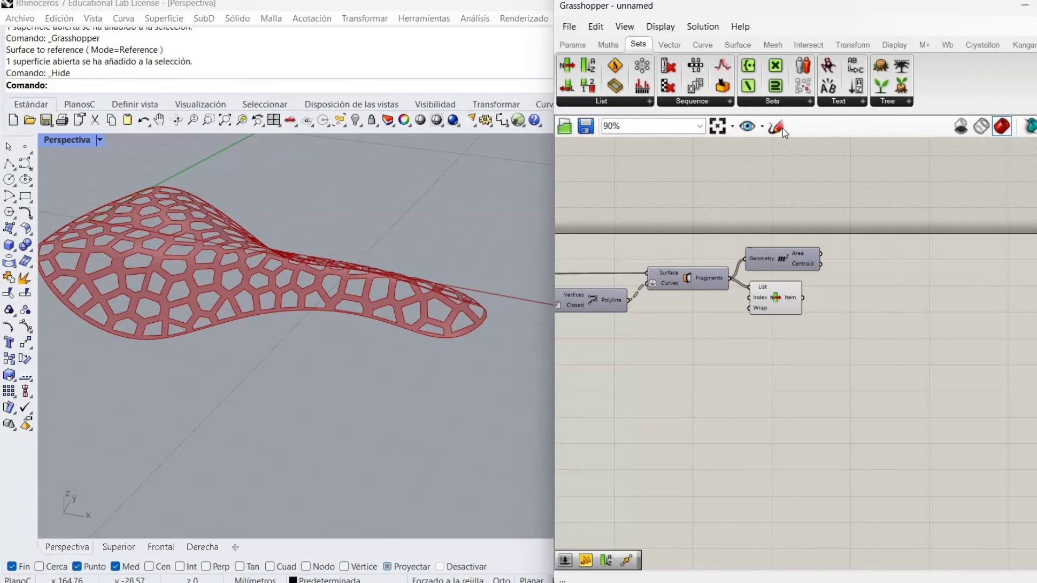
# - Convert the List Item output to a mesh with a Mesh Brep component
pyautogui.click(949, 46)
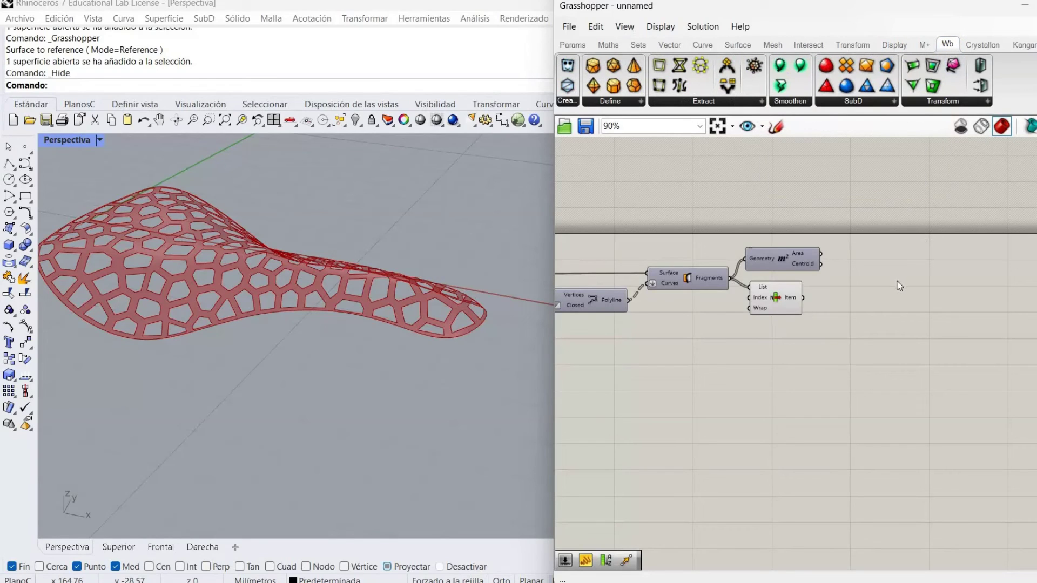
pyautogui.click(771, 46)
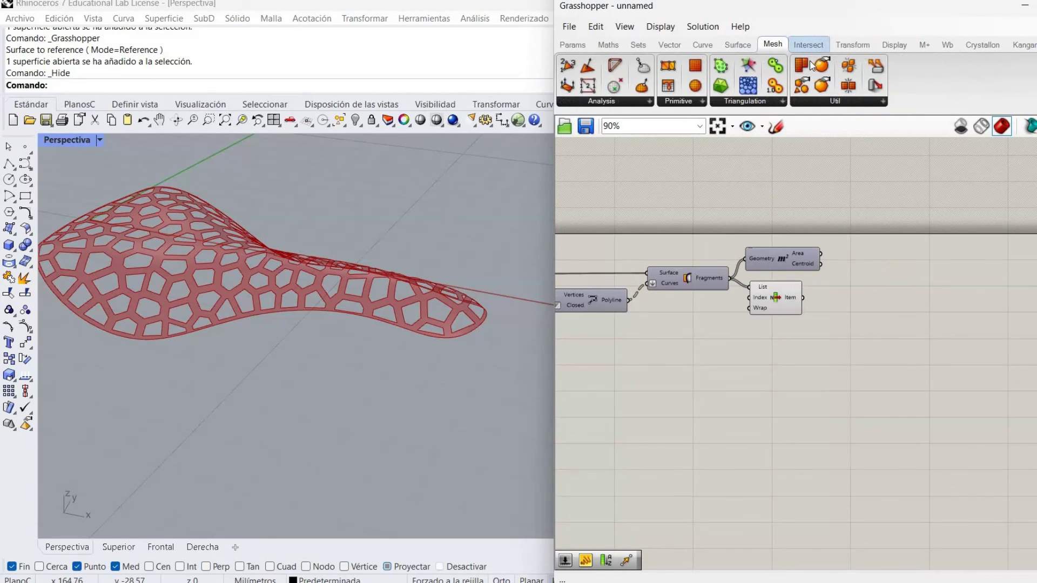
pyautogui.moveTo(801, 65); pyautogui.dragTo(908, 341)
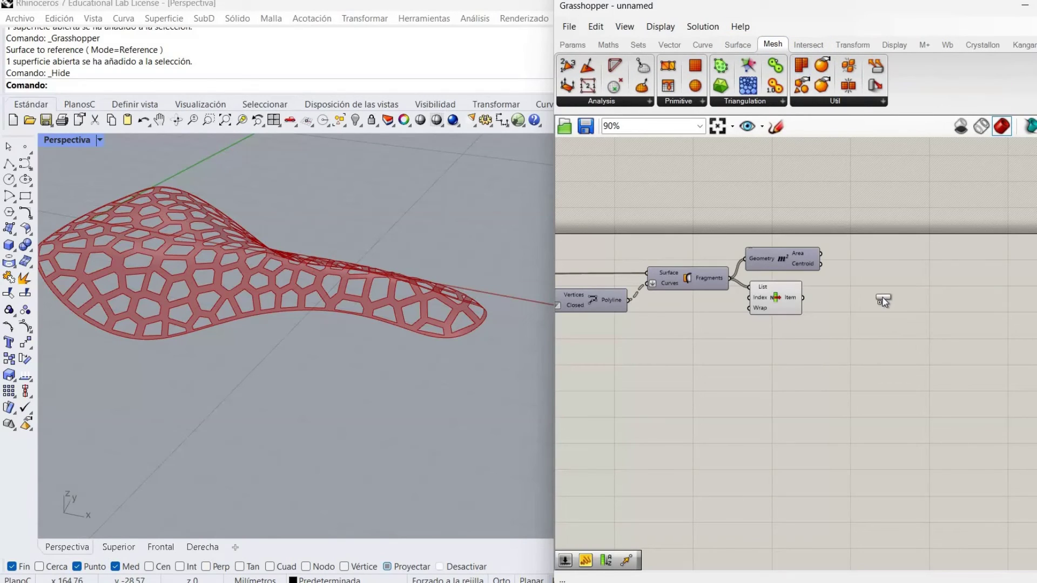
pyautogui.moveTo(860, 307)
pyautogui.mouseDown()
pyautogui.moveTo(875, 298)
pyautogui.moveTo(843, 300)
pyautogui.mouseUp()
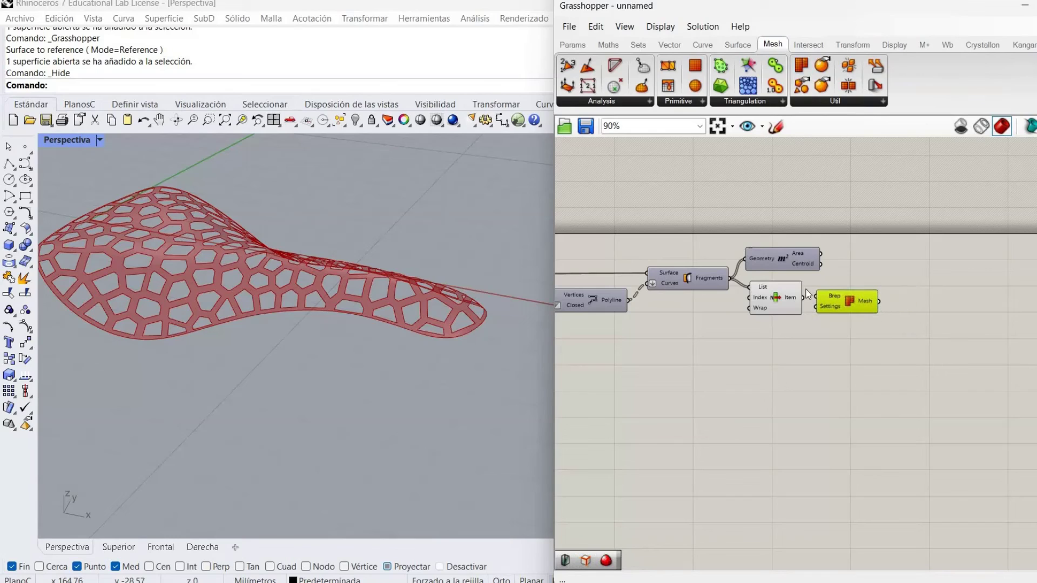
# - Turn off the List Item component's preview
pyautogui.rightClick(776, 305)
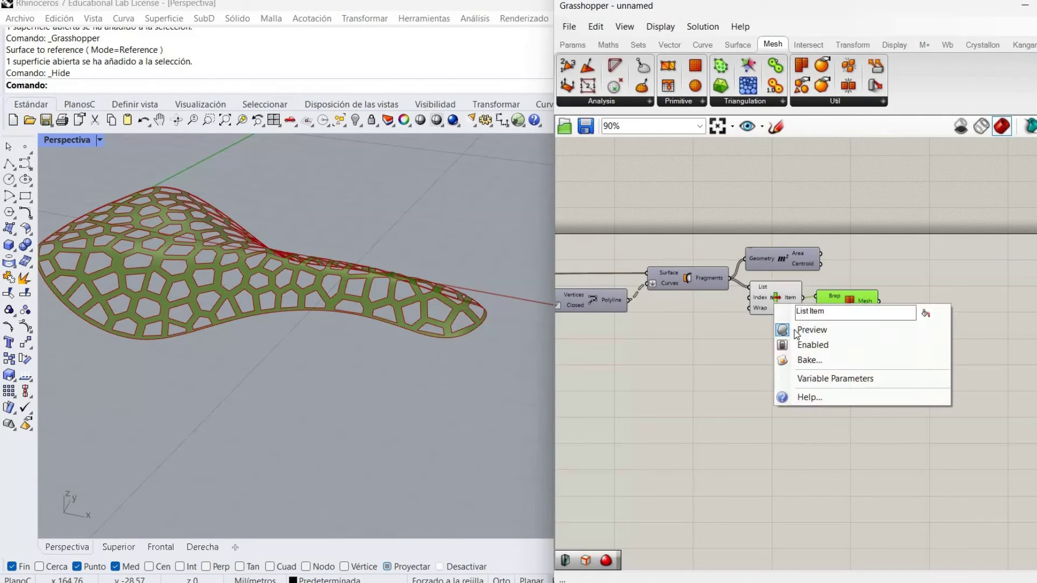
pyautogui.click(814, 331)
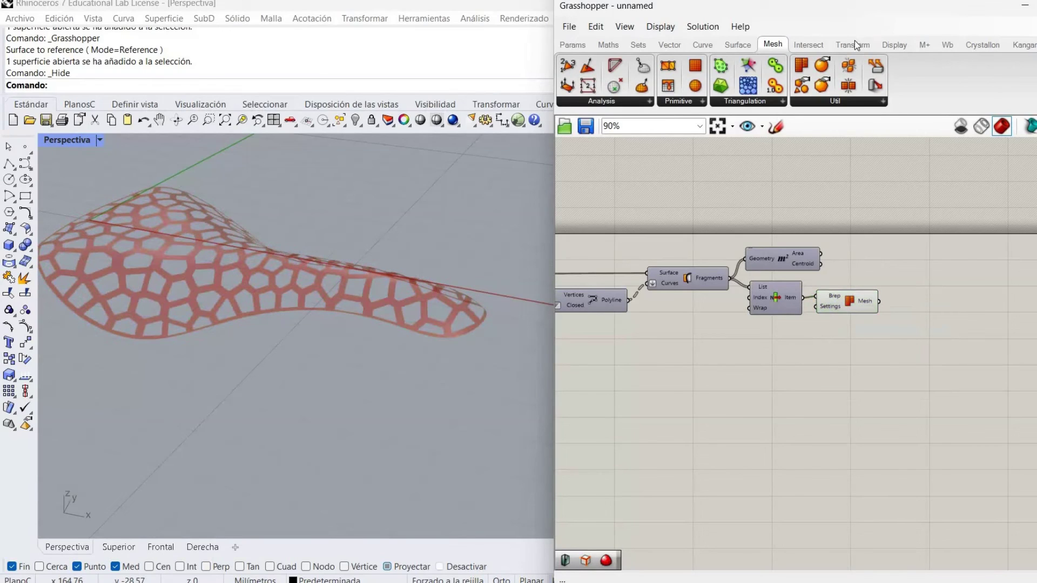
pyautogui.click(955, 44)
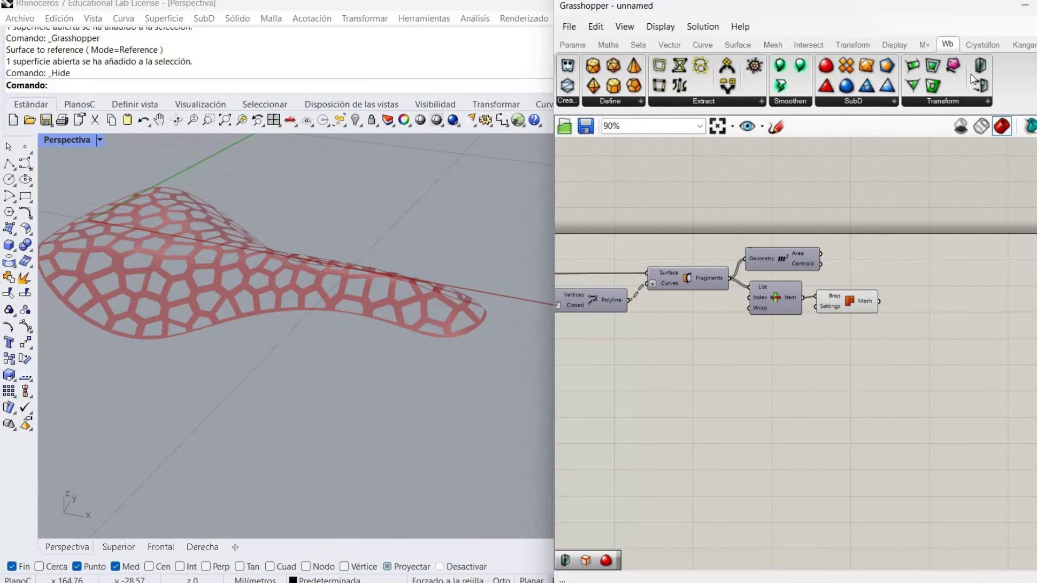
# - Add Weaverbird Mesh Thicken after Mesh, with a 1.00 number slider driving its Distance
pyautogui.moveTo(952, 311); pyautogui.dragTo(929, 326)
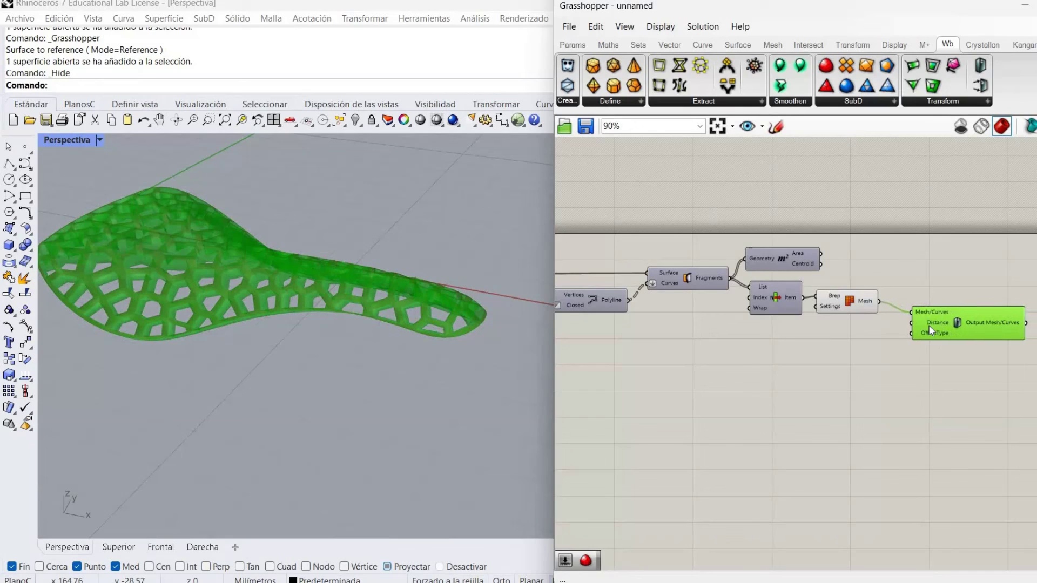
pyautogui.click(870, 336)
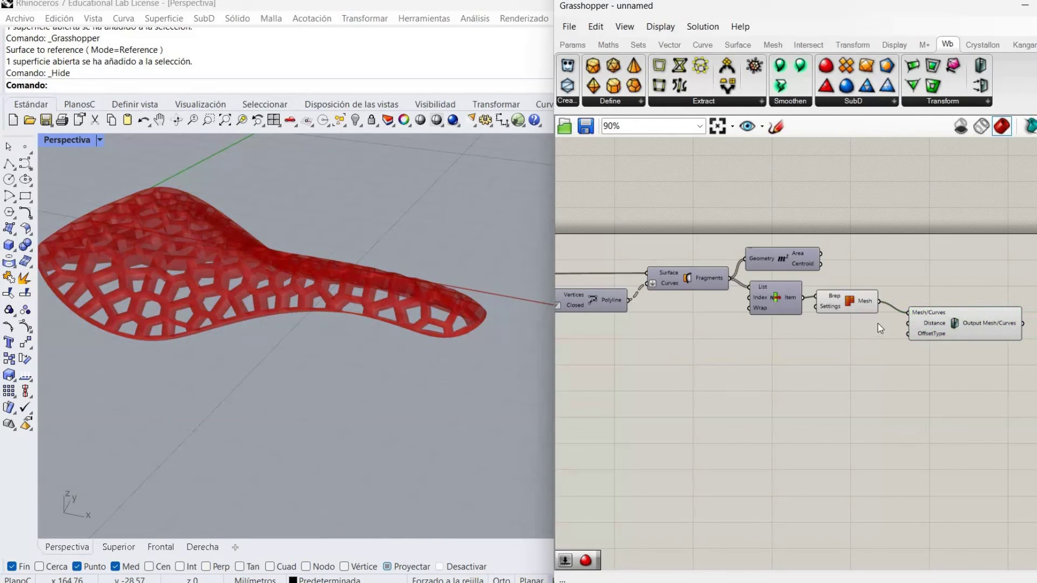
pyautogui.doubleClick(877, 323)
pyautogui.write('1..')
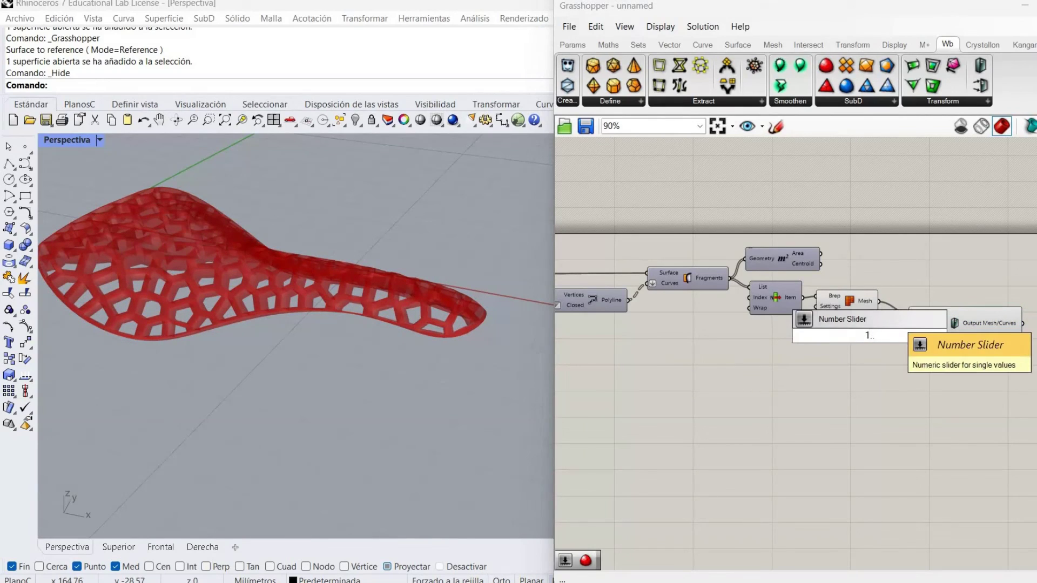
pyautogui.write('00')
pyautogui.press('Return')
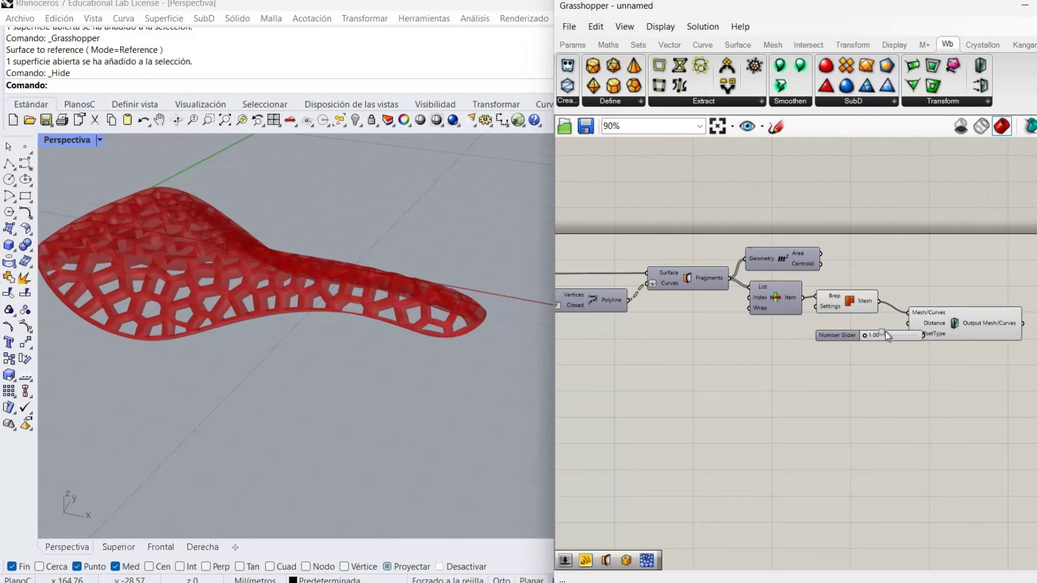
pyautogui.click(865, 339)
pyautogui.moveTo(878, 338); pyautogui.dragTo(851, 340)
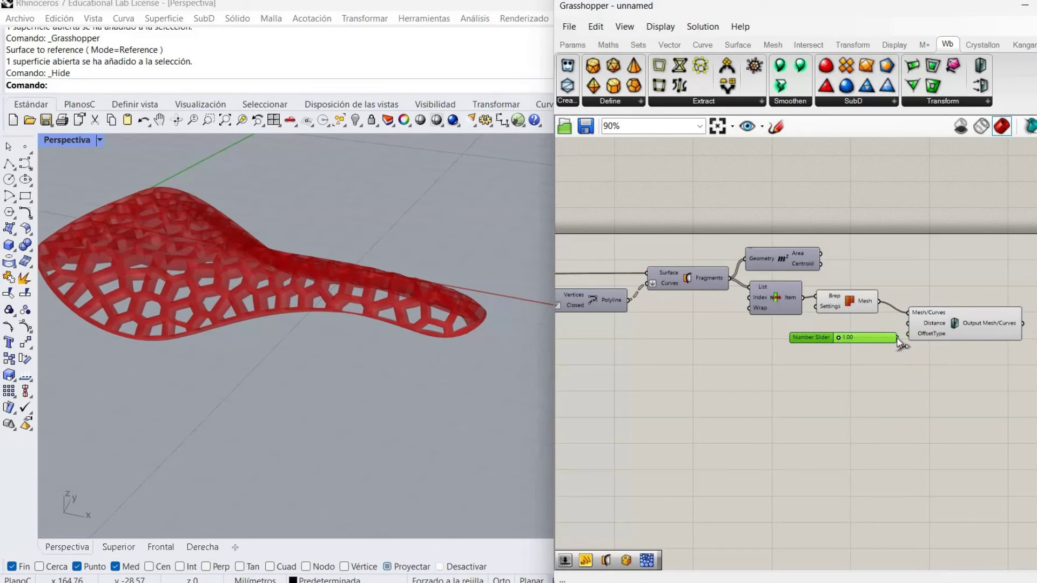
pyautogui.moveTo(898, 315); pyautogui.dragTo(908, 323)
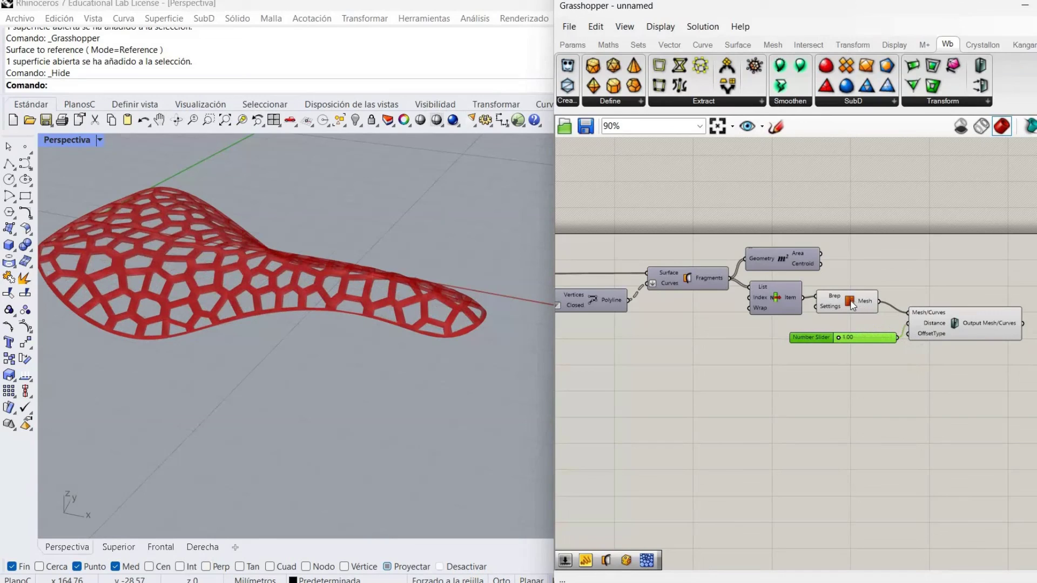
# - Hide the unthickened mesh's preview and set the thickness slider to 2.02
pyautogui.rightClick(851, 301)
pyautogui.click(840, 335)
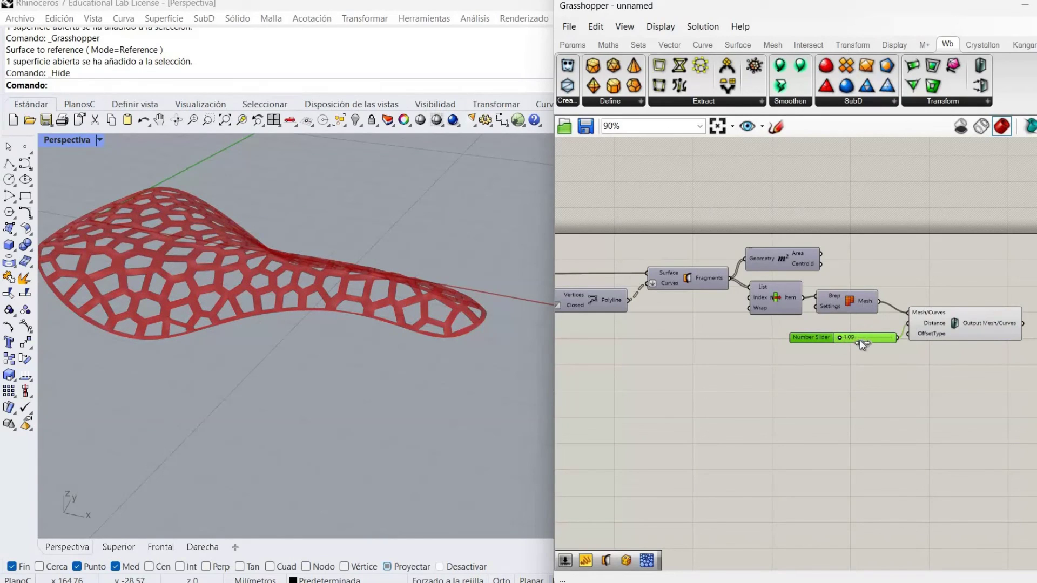
pyautogui.moveTo(860, 342); pyautogui.dragTo(854, 345)
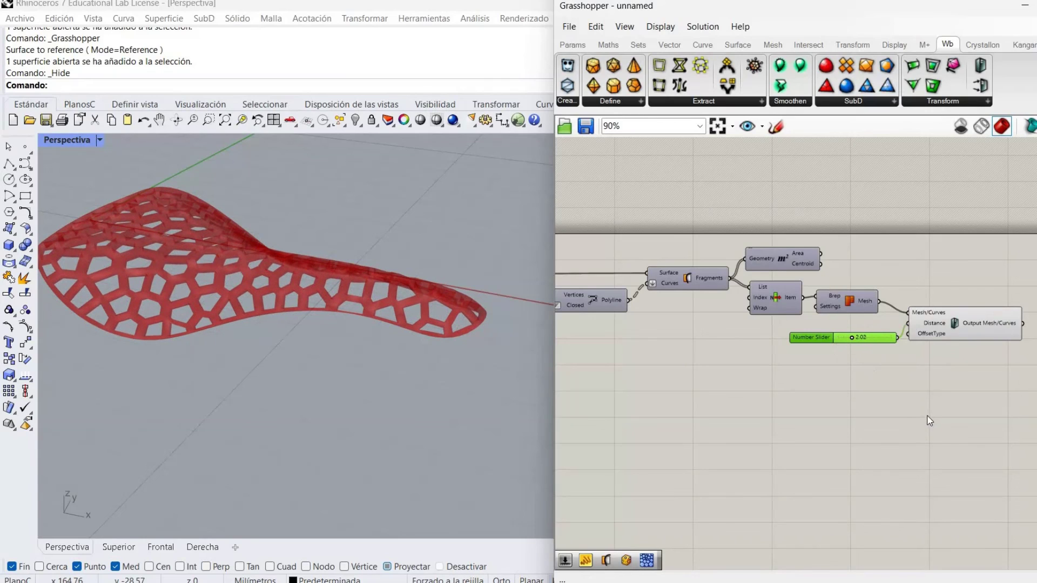
pyautogui.scroll(-2, 871, 392)
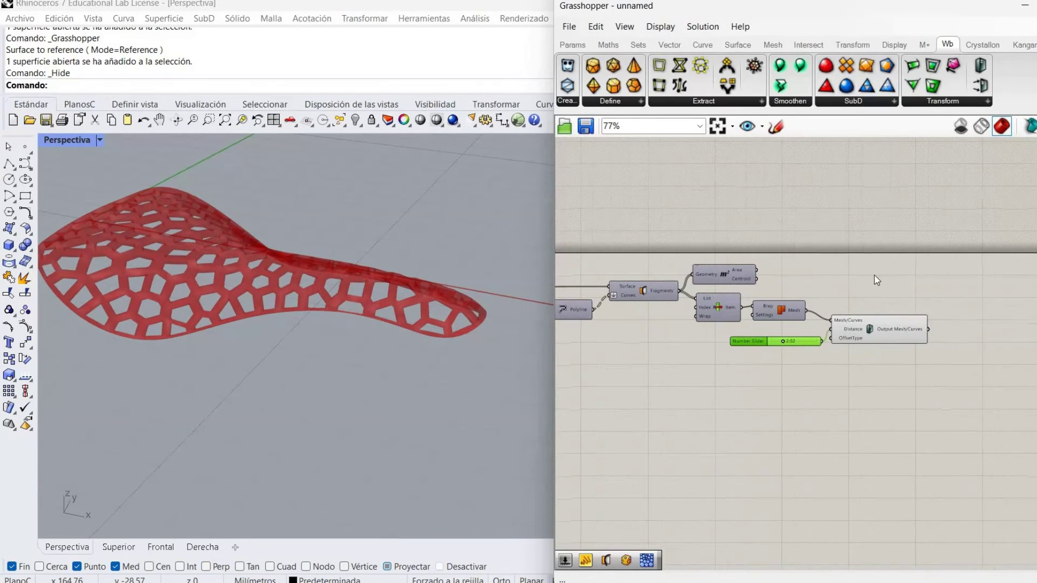
pyautogui.scroll(3, 867, 298)
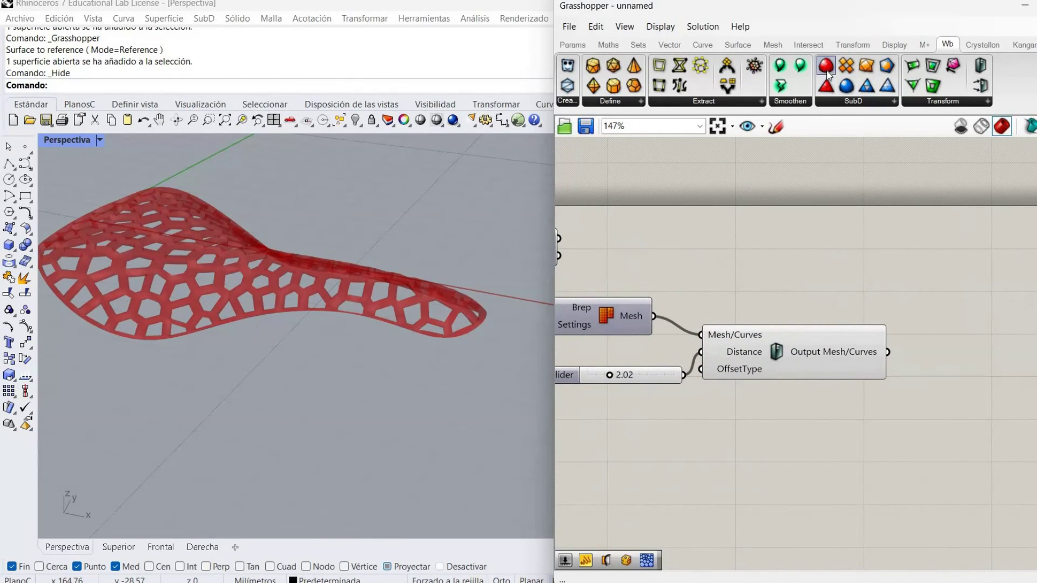
# - Add a Weaverbird Catmull-Clark Subdivision component fed by the thickened mesh
pyautogui.moveTo(829, 74); pyautogui.dragTo(974, 345)
pyautogui.moveTo(975, 366); pyautogui.dragTo(884, 390, button='right')
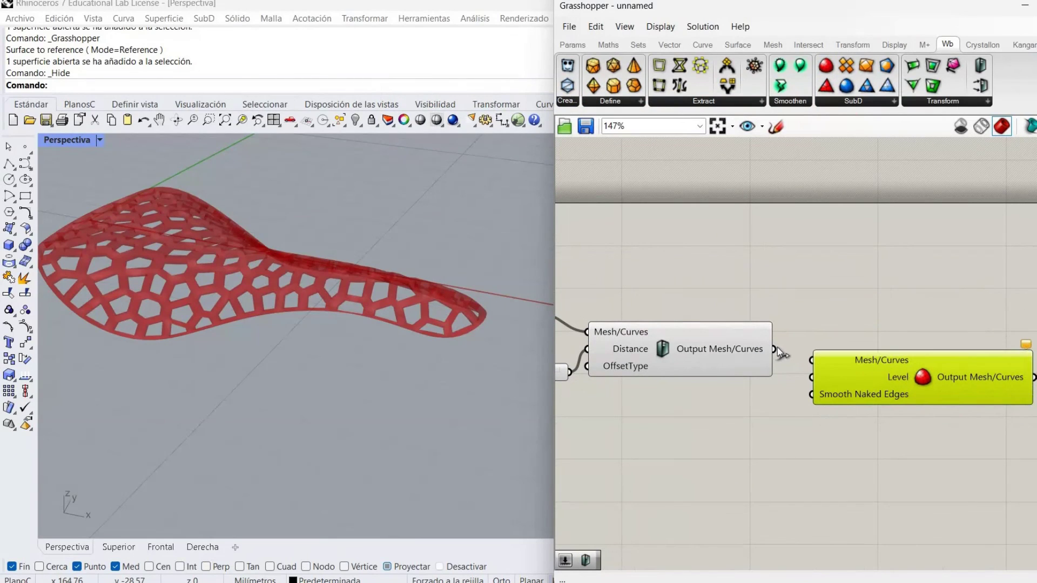
pyautogui.click(789, 351)
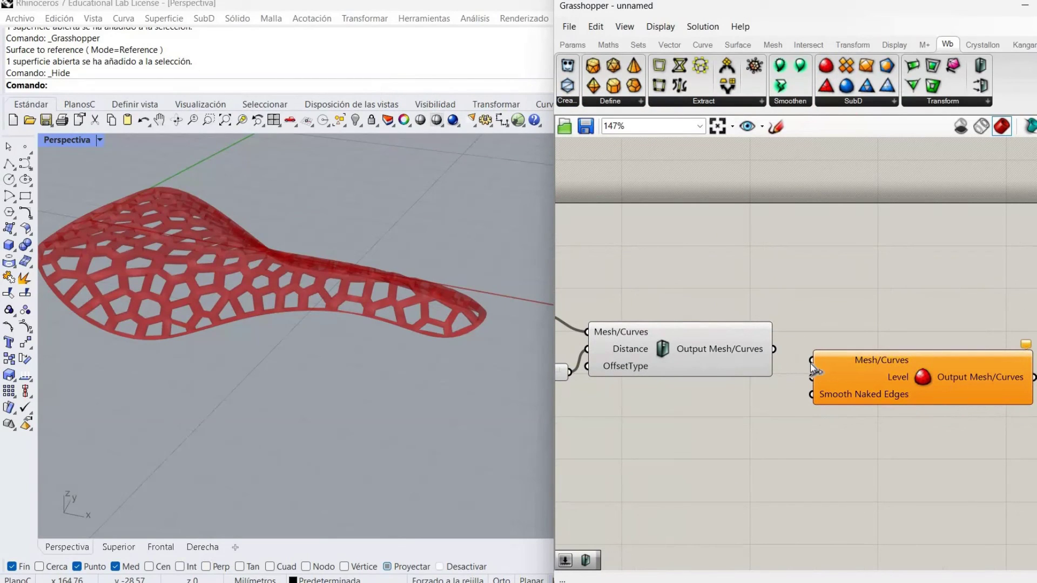
pyautogui.moveTo(811, 361); pyautogui.dragTo(774, 349)
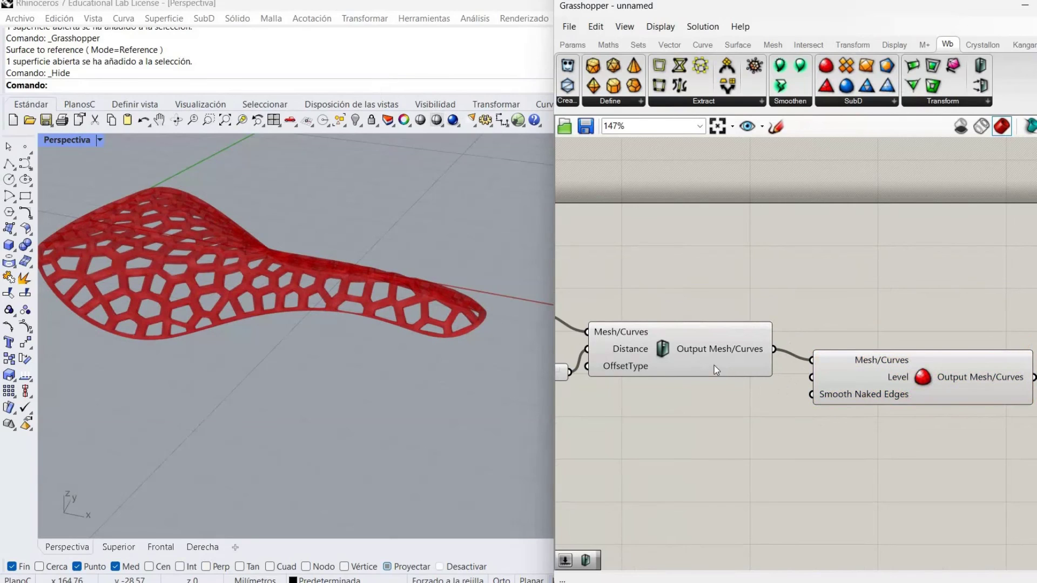
# - Turn off the Mesh Thicken preview and orbit to inspect the smoothed saddle lattice
pyautogui.rightClick(677, 349)
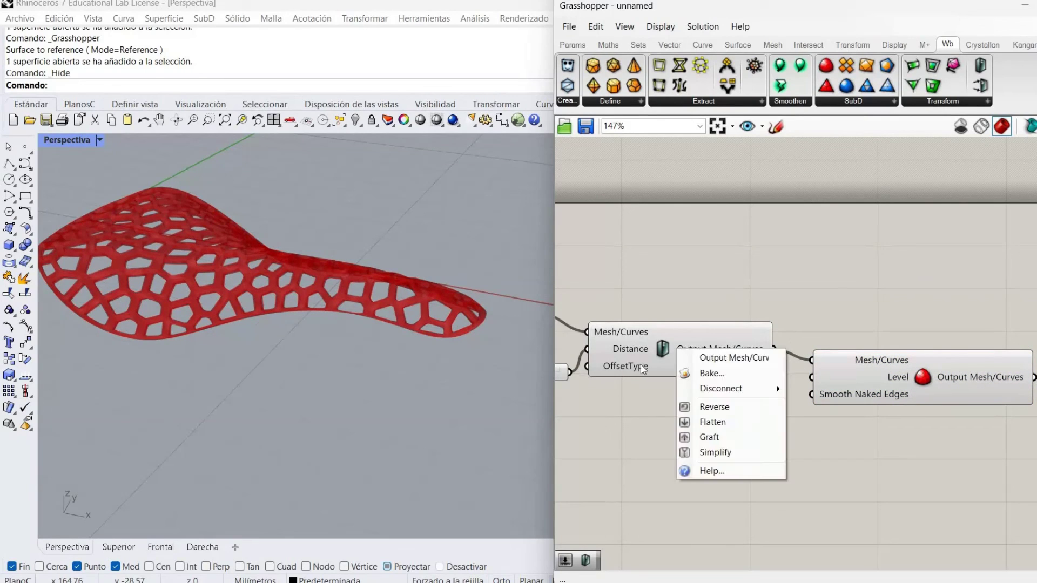
pyautogui.rightClick(660, 342)
pyautogui.rightClick(660, 342)
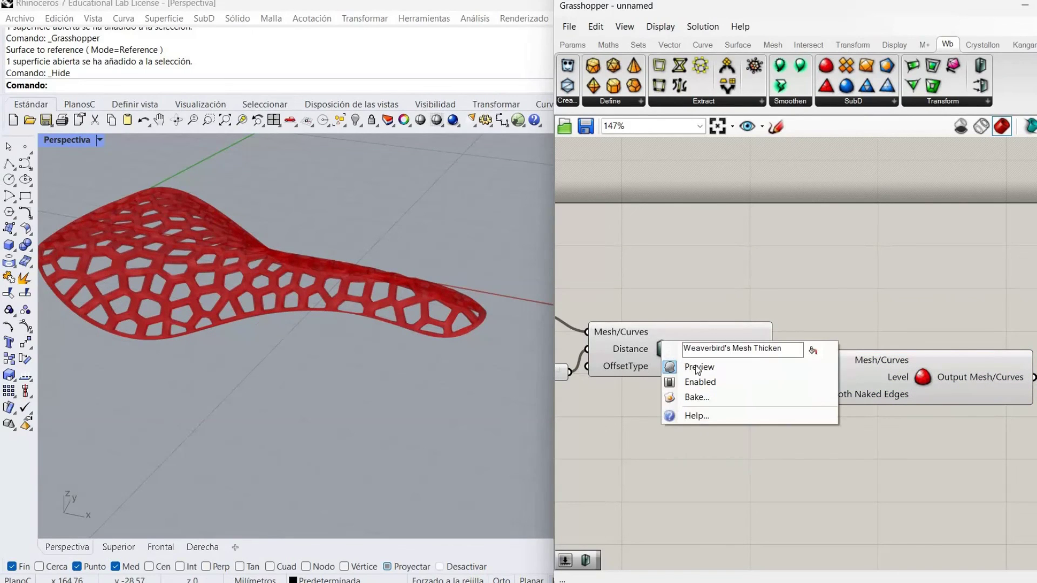
pyautogui.click(699, 367)
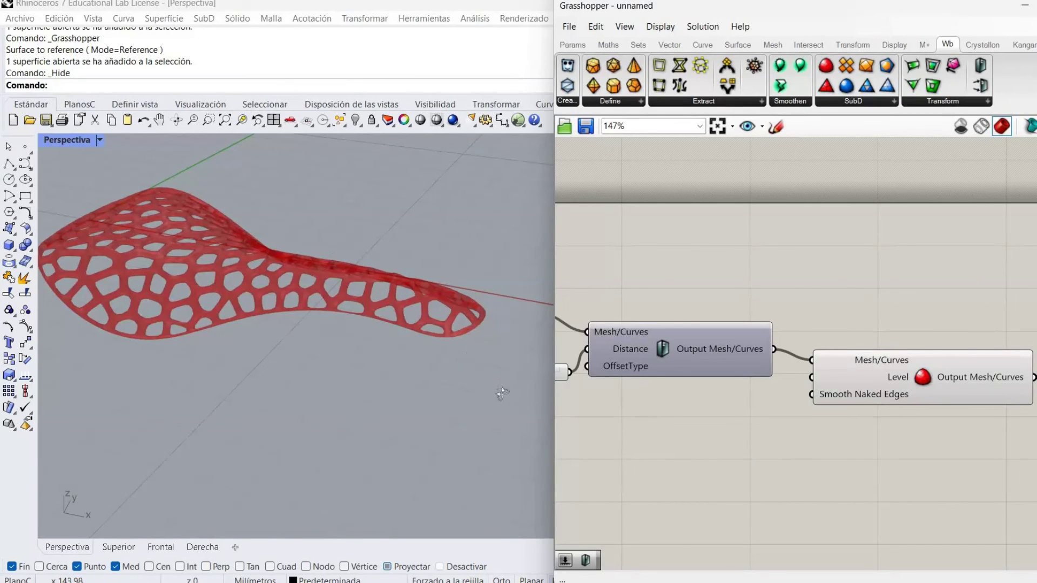
pyautogui.moveTo(497, 398); pyautogui.dragTo(501, 342, button='right')
pyautogui.moveTo(468, 389); pyautogui.dragTo(670, 327, button='right')
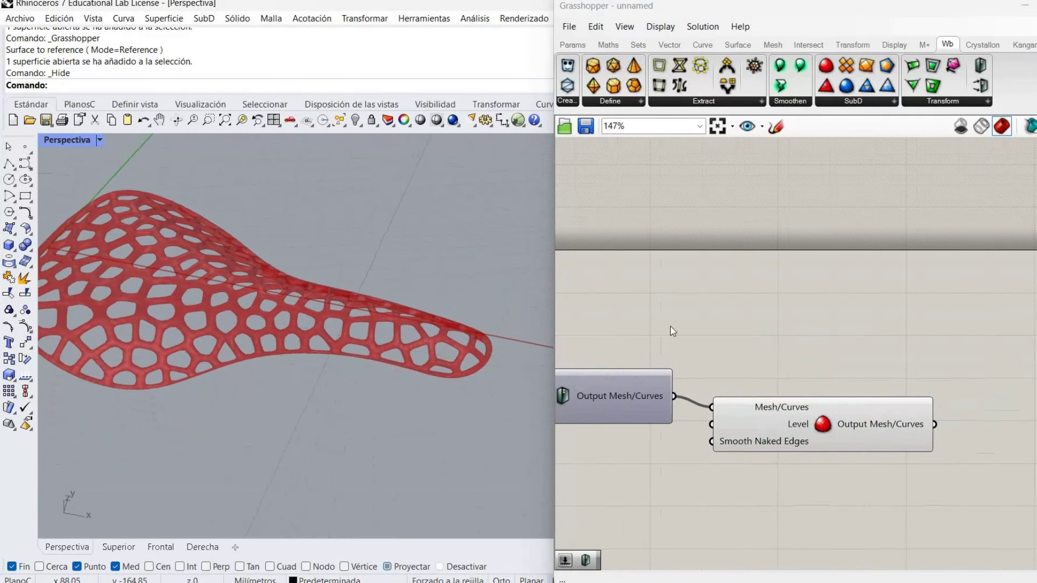
pyautogui.moveTo(846, 425)
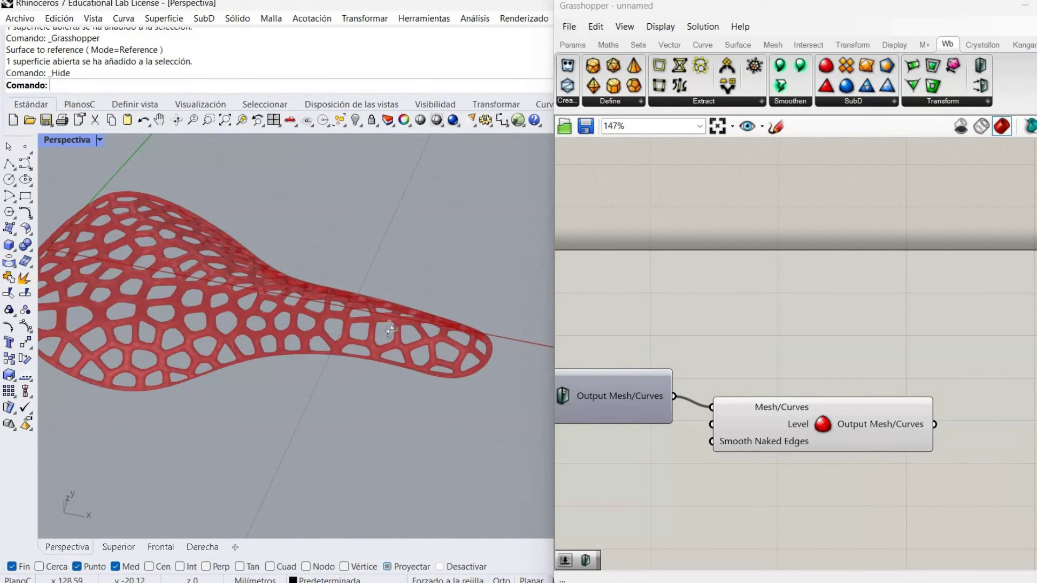
pyautogui.moveTo(389, 341); pyautogui.dragTo(388, 337, button='right')
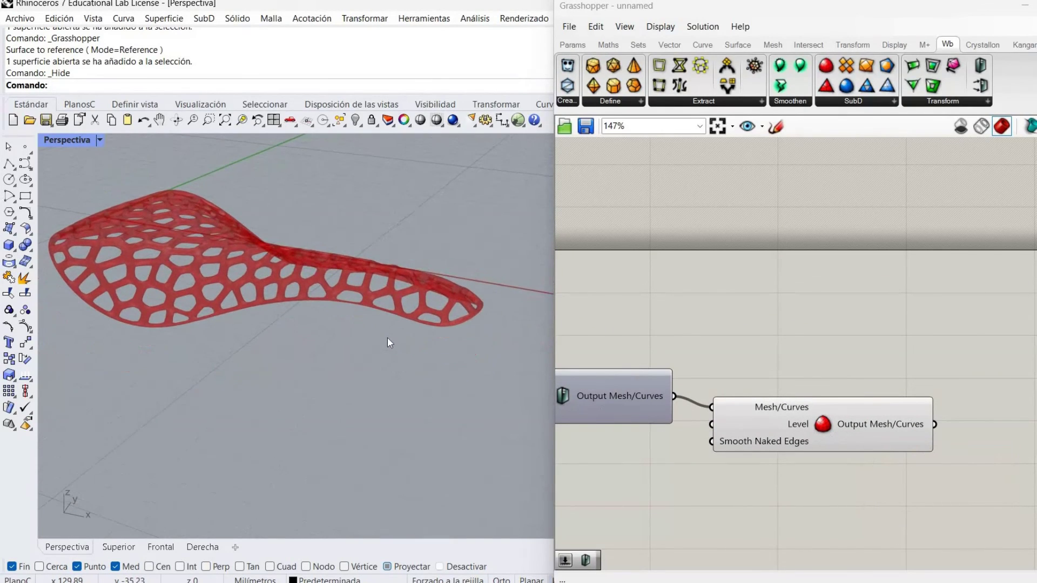
pyautogui.moveTo(791, 273); pyautogui.dragTo(740, 258, button='right')
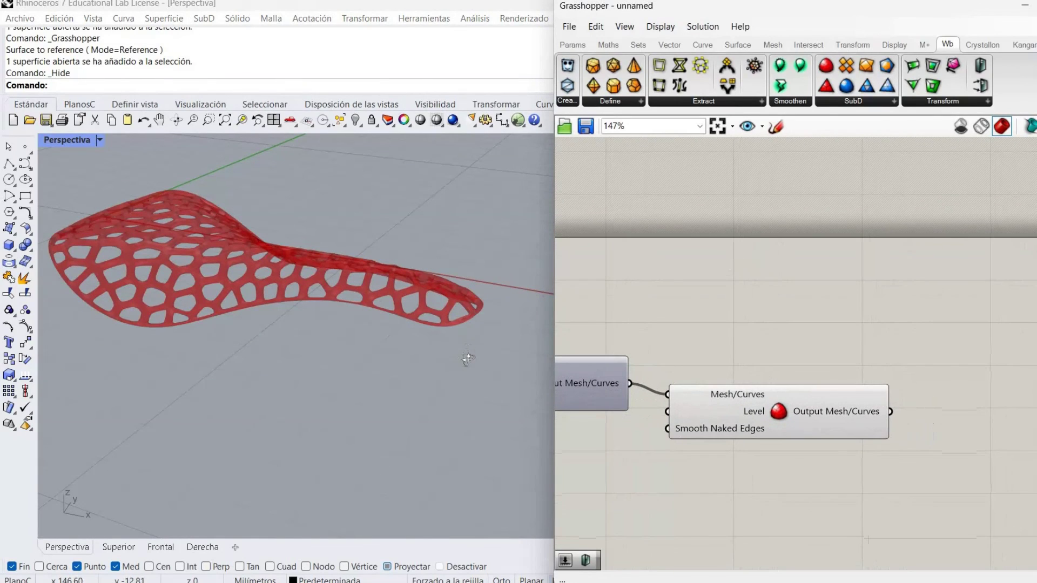
pyautogui.moveTo(463, 355); pyautogui.dragTo(608, 346, button='right')
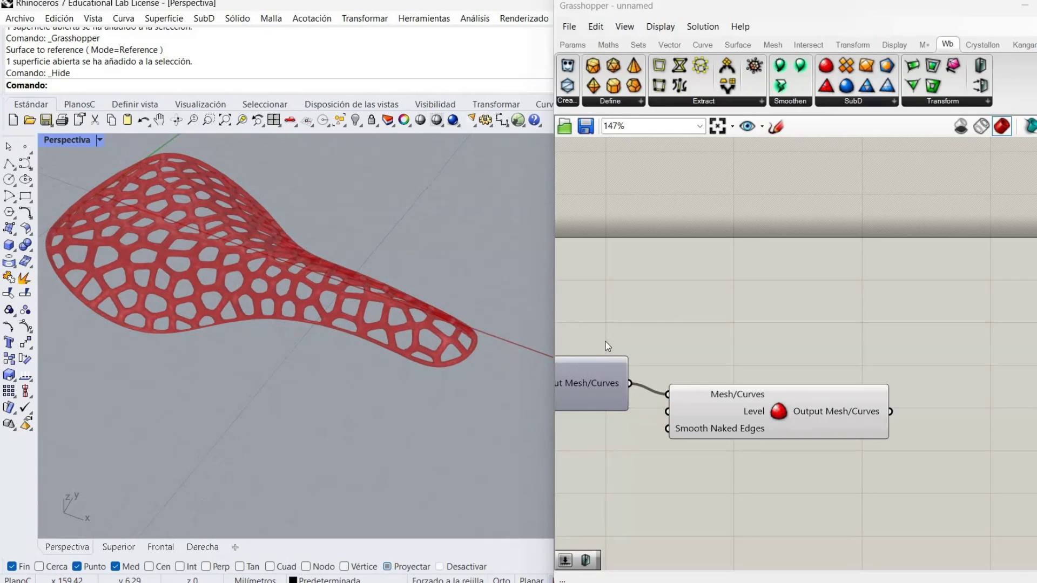